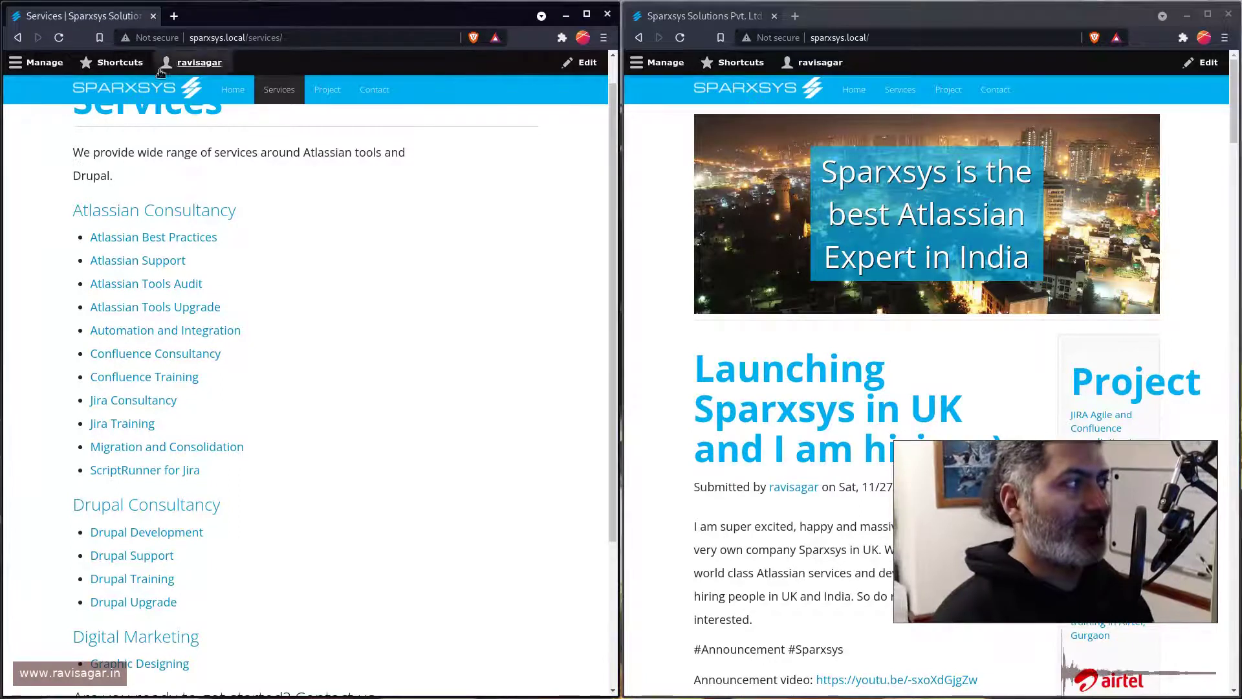
Step: Go to the site's home page, open the Taxonomy administration page, and hide the administration sidebar
{"action": "left_click", "coordinate": [139, 86]}
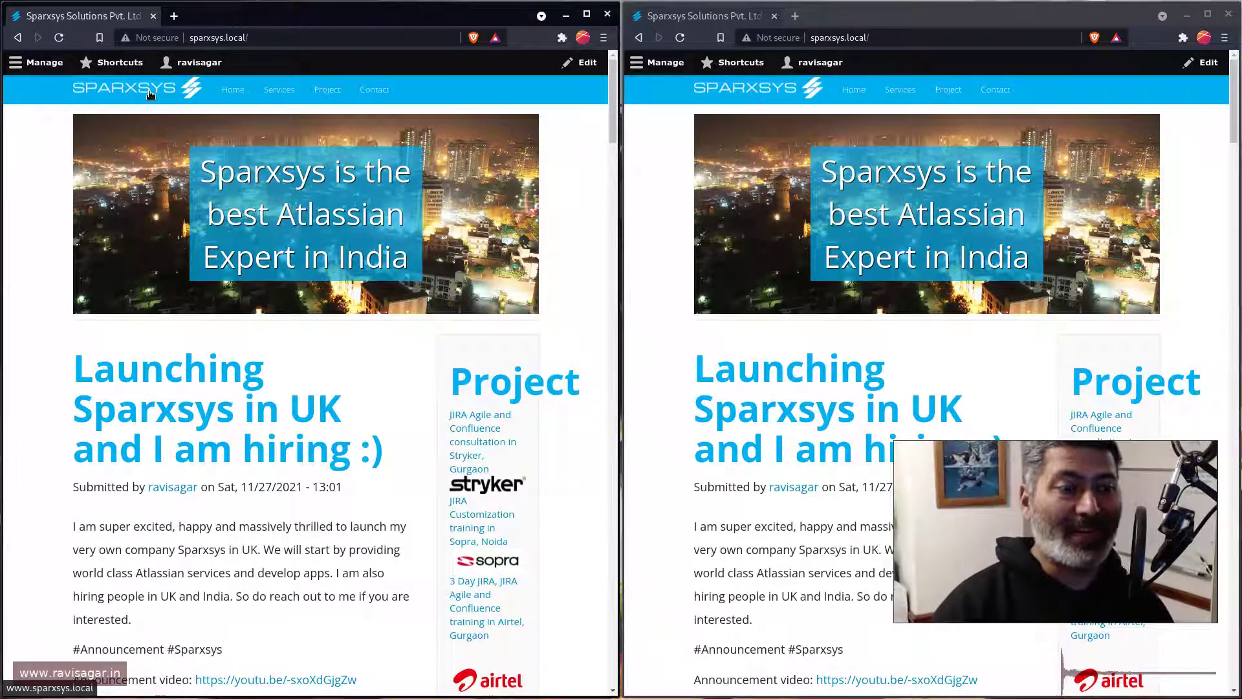
{"action": "left_click", "coordinate": [29, 63]}
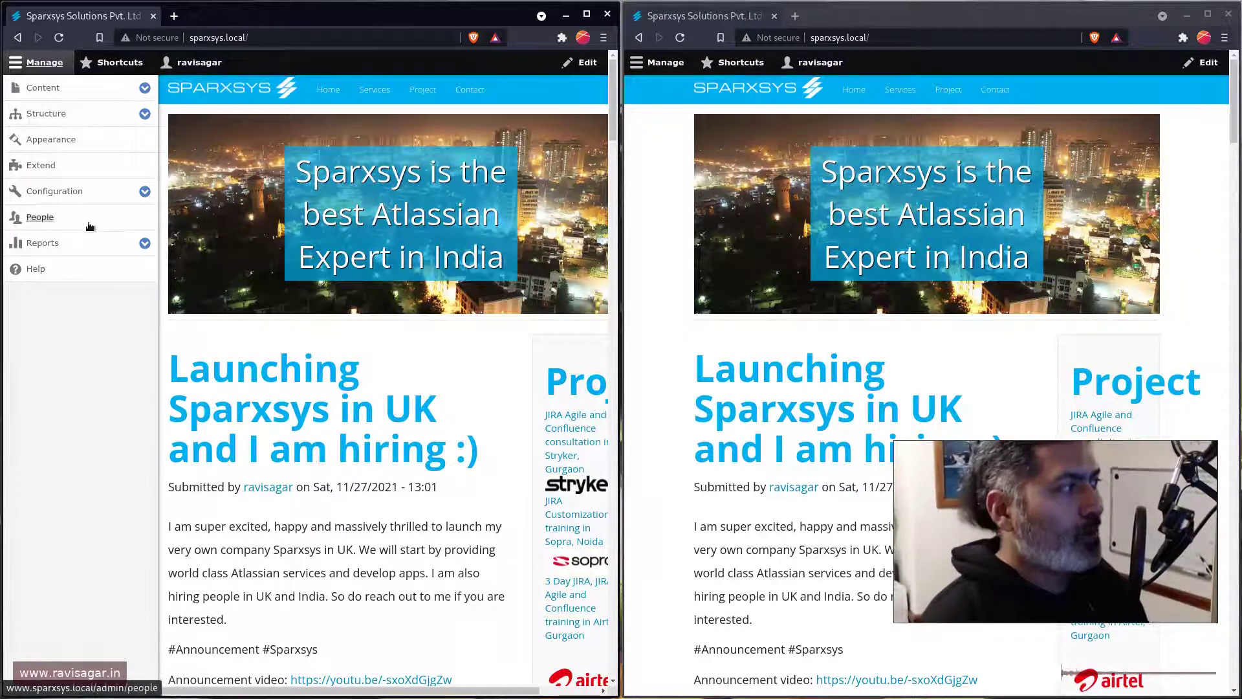
{"action": "left_click", "coordinate": [144, 113]}
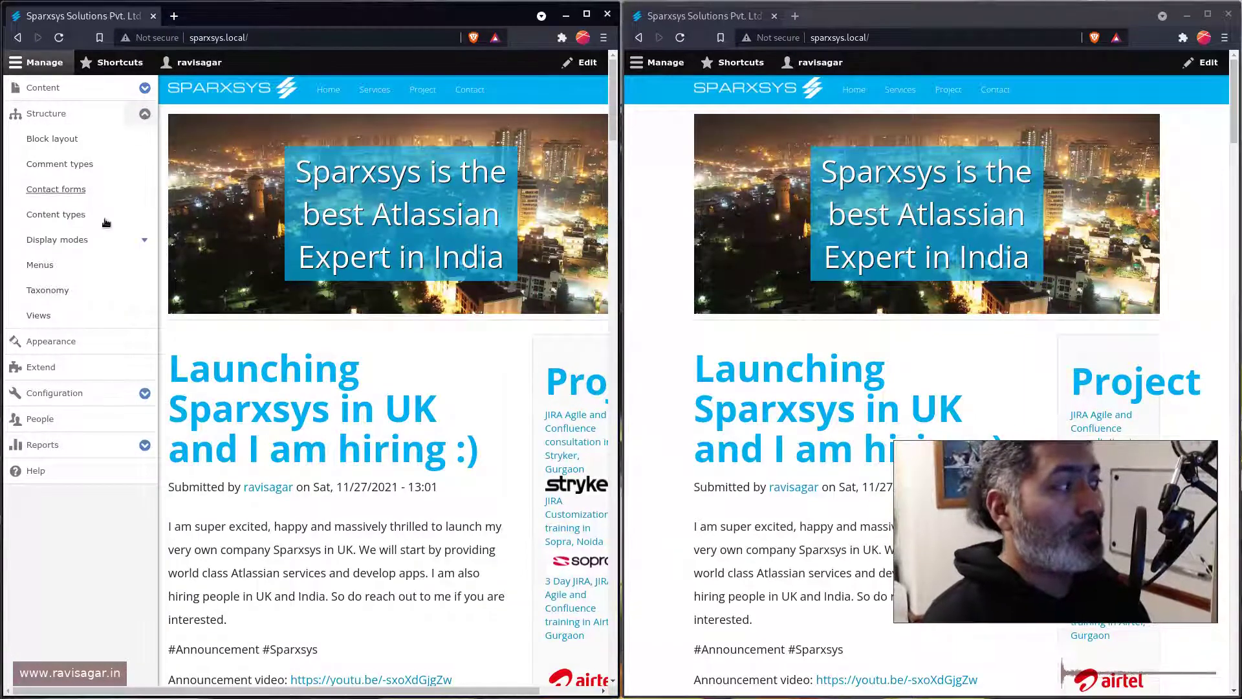
{"action": "left_click", "coordinate": [68, 291]}
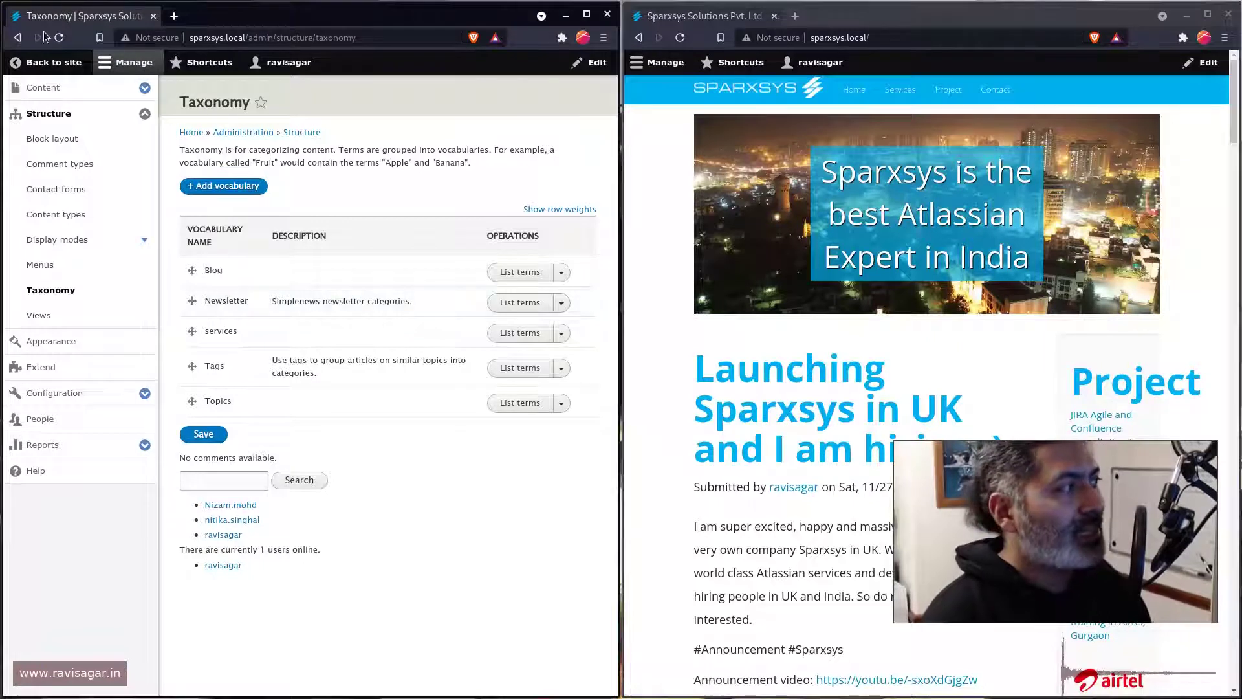
{"action": "left_click", "coordinate": [101, 65]}
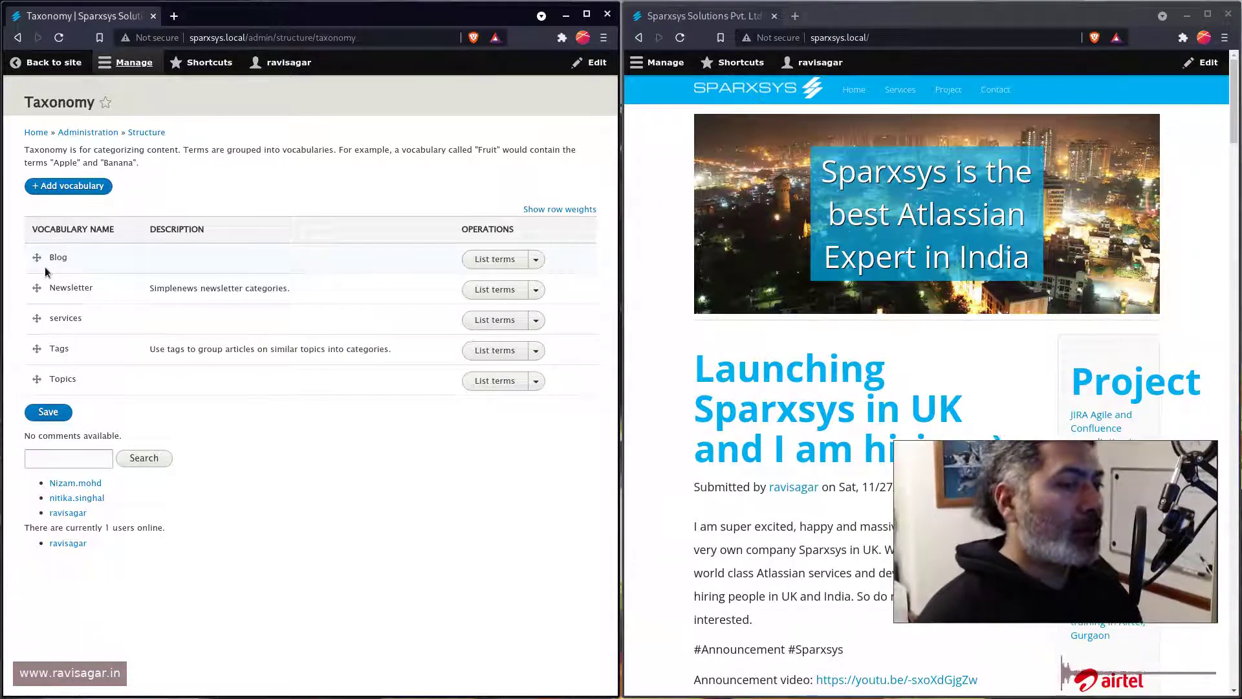
Step: List the terms of the services vocabulary and review the parent terms with their child terms
{"action": "double_click", "coordinate": [65, 319]}
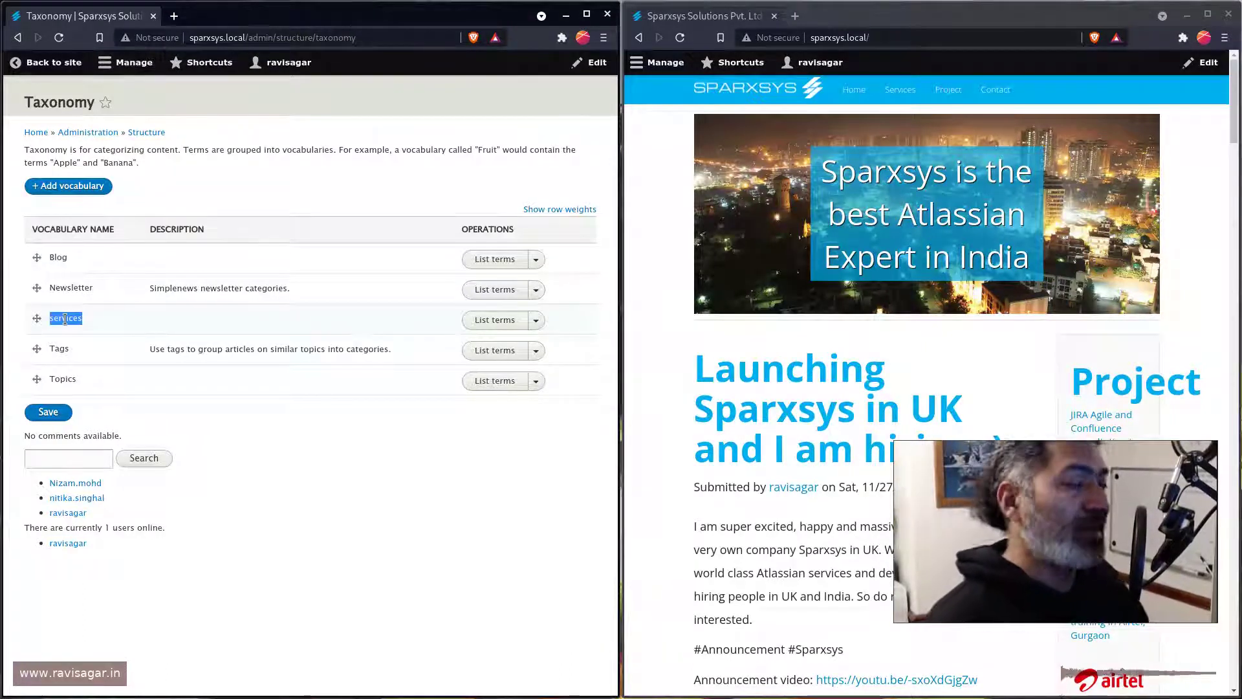
{"action": "left_click", "coordinate": [503, 322]}
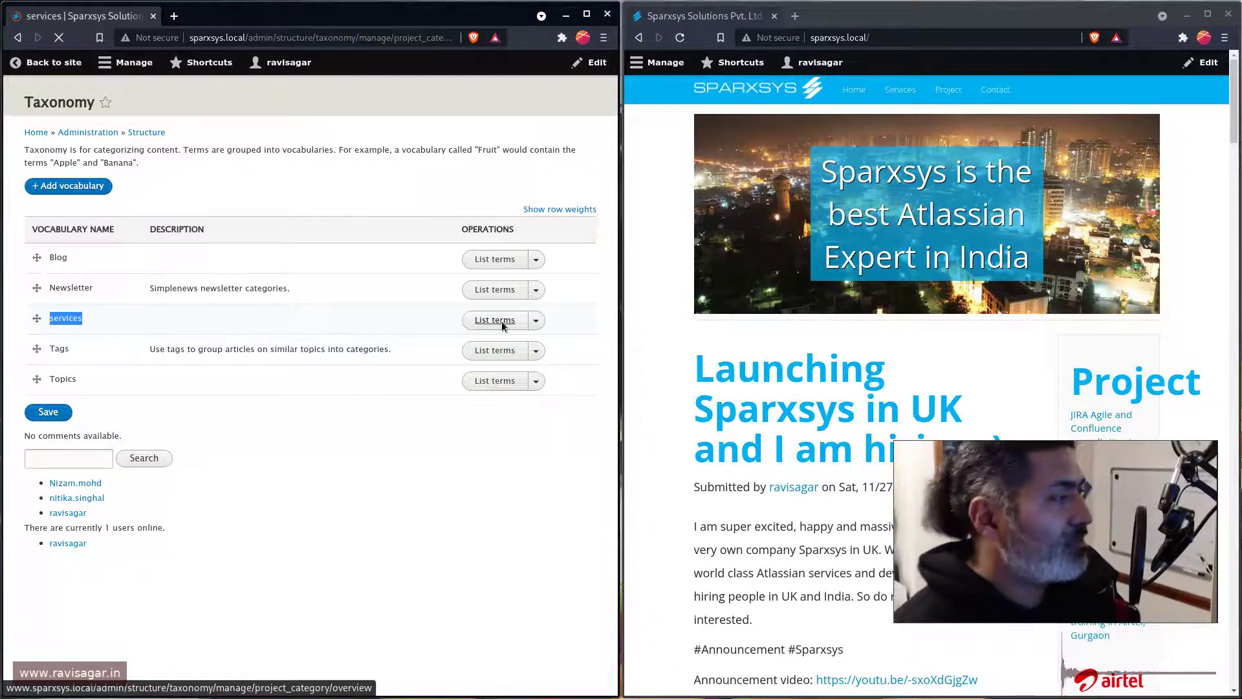
{"action": "scroll", "coordinate": [86, 293], "scroll_direction": "down", "scroll_amount": 5}
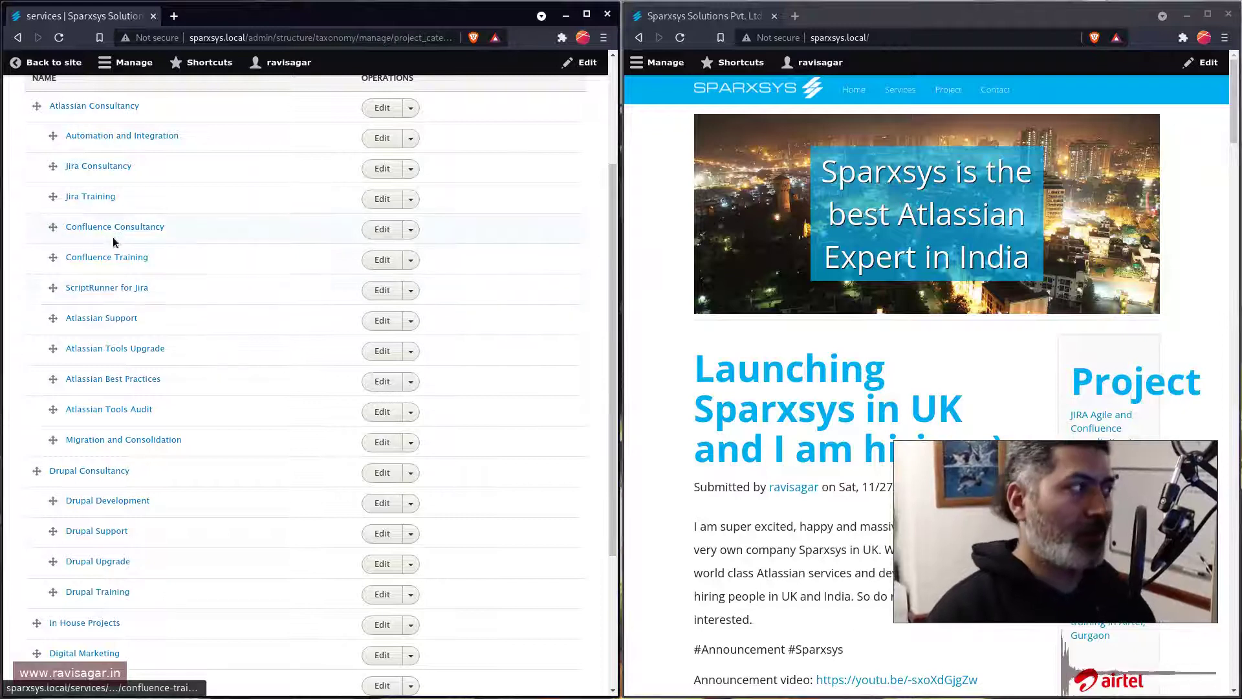
{"action": "scroll", "coordinate": [113, 288], "scroll_direction": "up", "scroll_amount": 4}
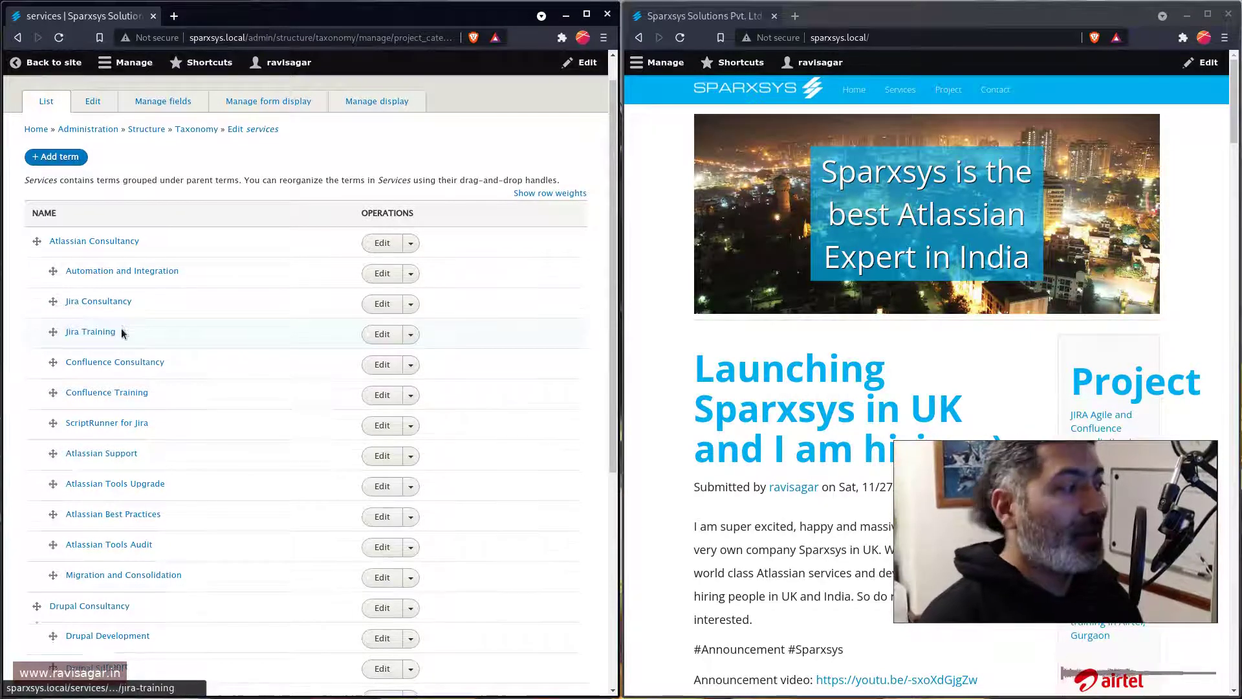
{"action": "scroll", "coordinate": [122, 339], "scroll_direction": "down", "scroll_amount": 4}
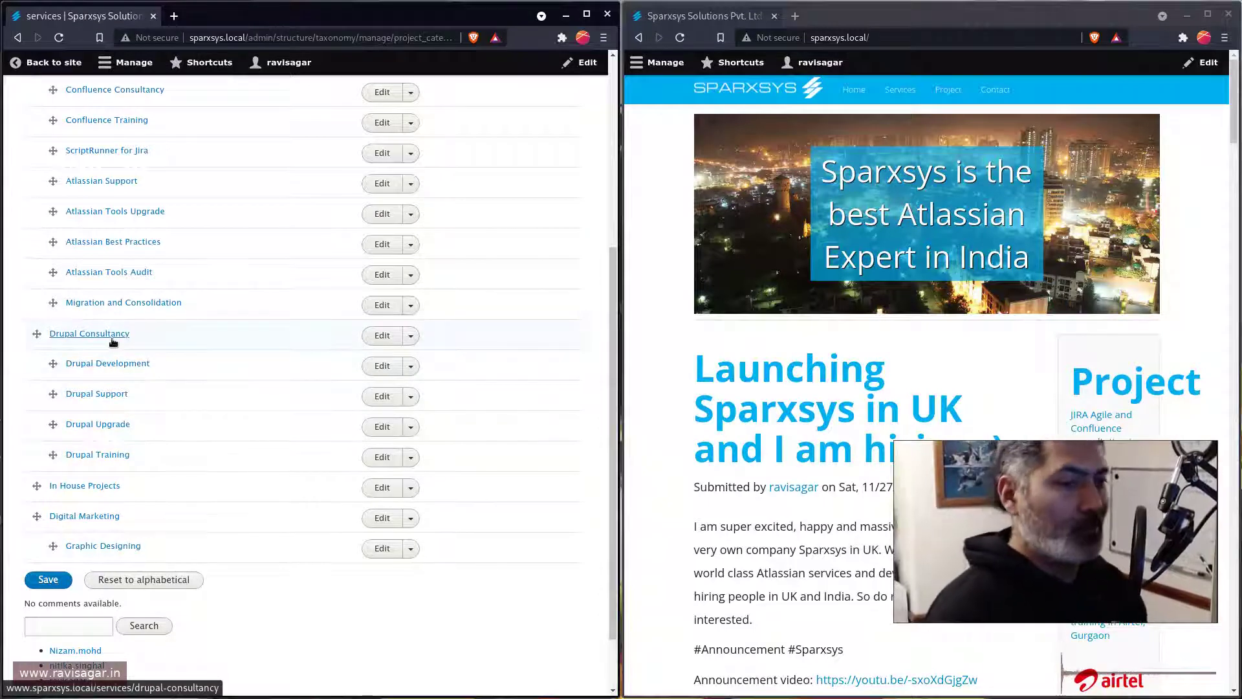
{"action": "scroll", "coordinate": [119, 402], "scroll_direction": "up", "scroll_amount": 3}
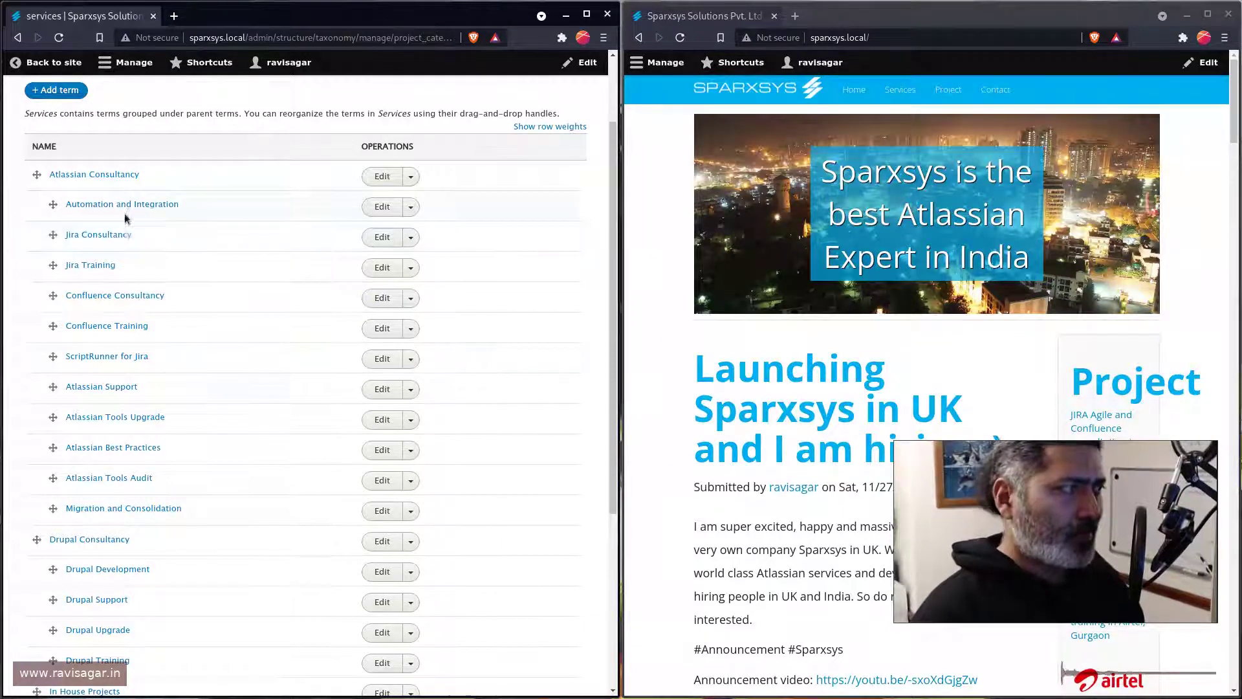
Step: In the second browser window, open the project "JIRA Customization training in Sopra, Noida" from the Project page
{"action": "left_click", "coordinate": [638, 68]}
{"action": "left_click", "coordinate": [638, 69]}
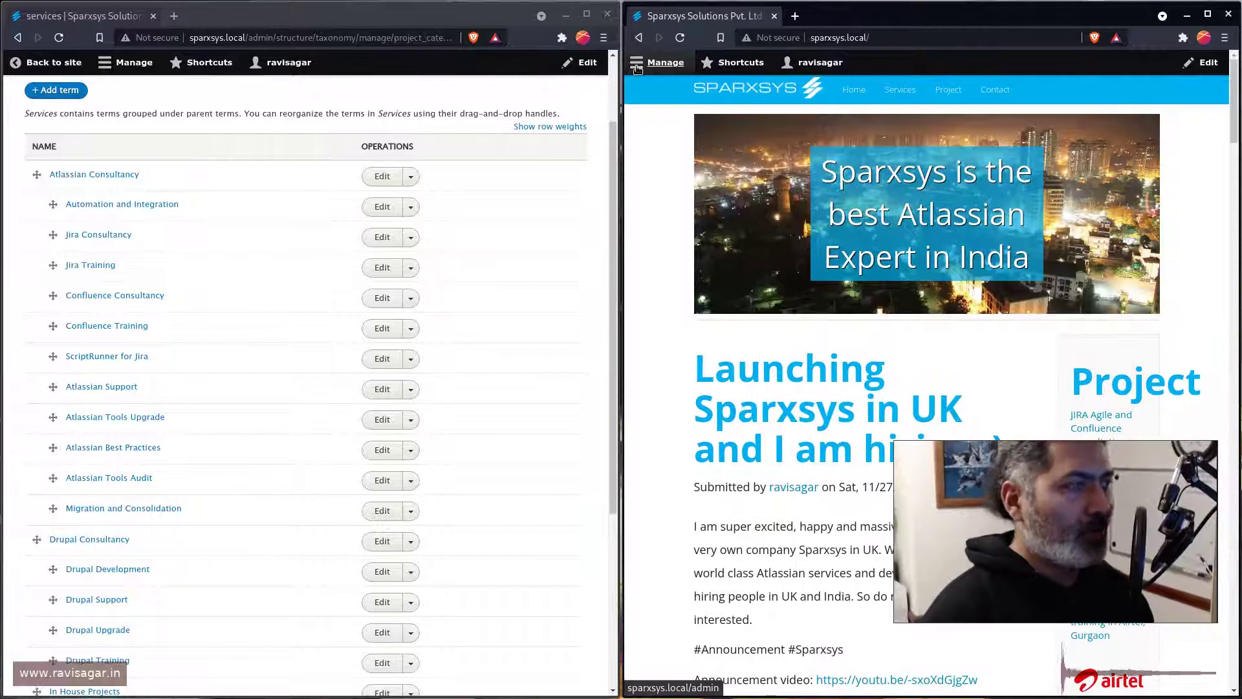
{"action": "scroll", "coordinate": [964, 161], "scroll_direction": "down", "scroll_amount": 3}
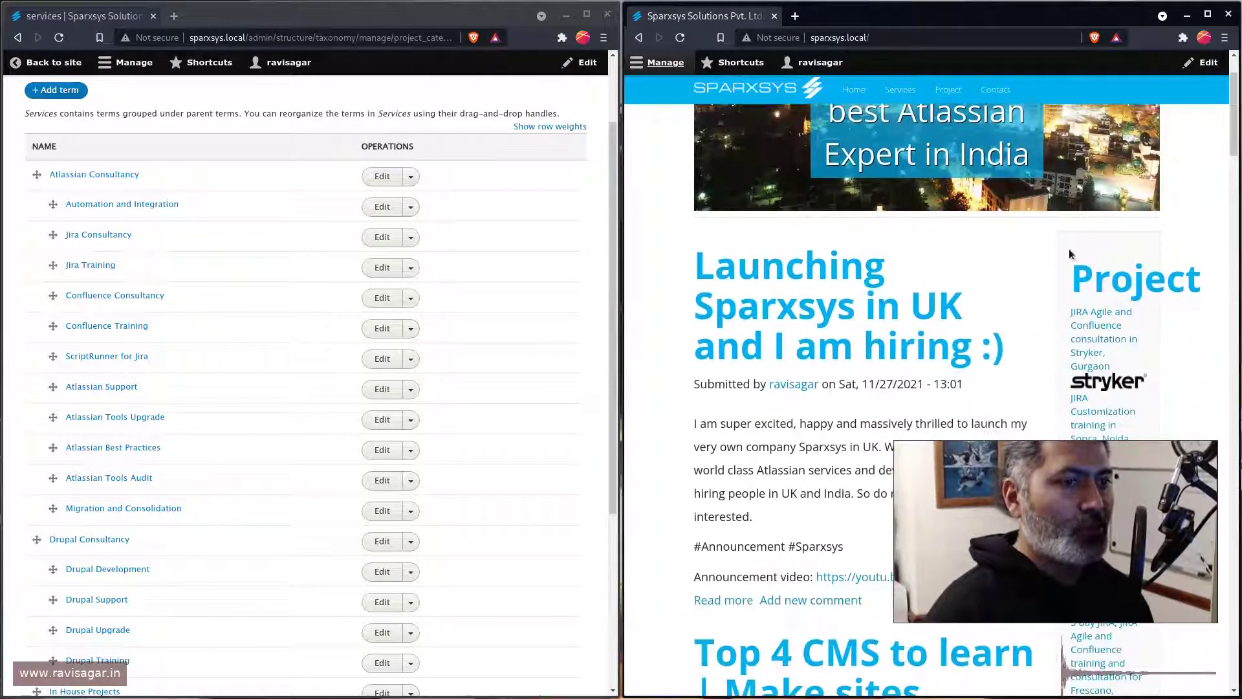
{"action": "left_click", "coordinate": [953, 91]}
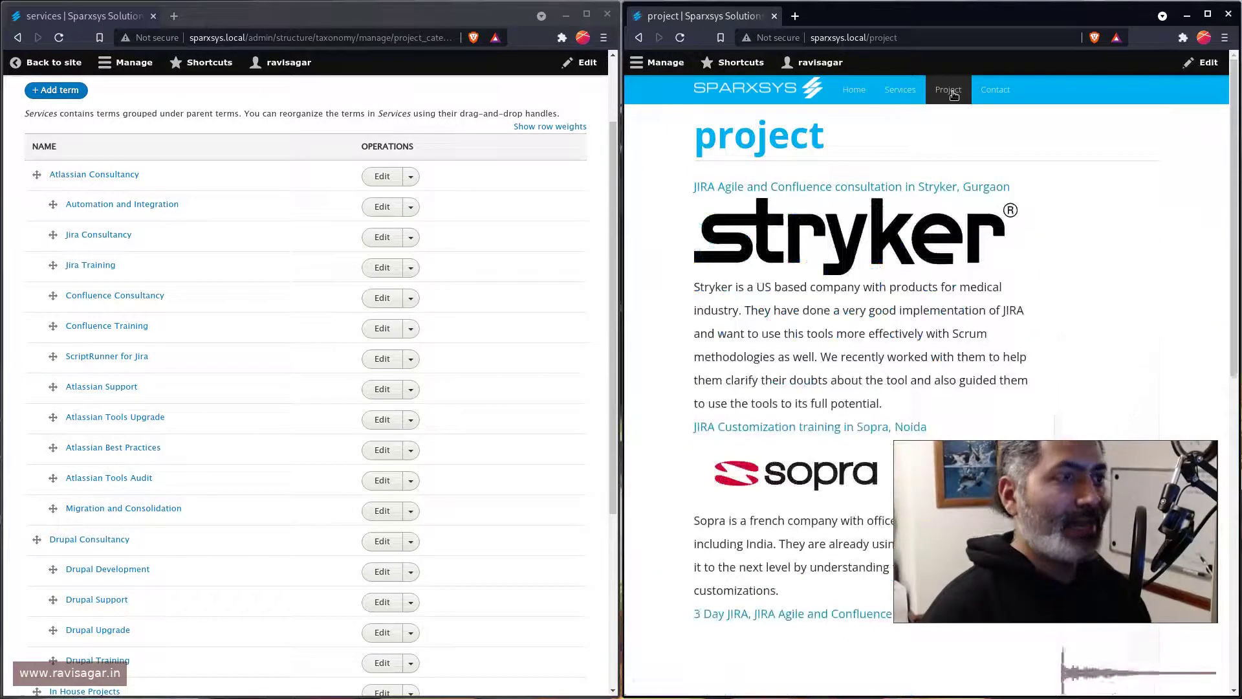
{"action": "left_click", "coordinate": [794, 429]}
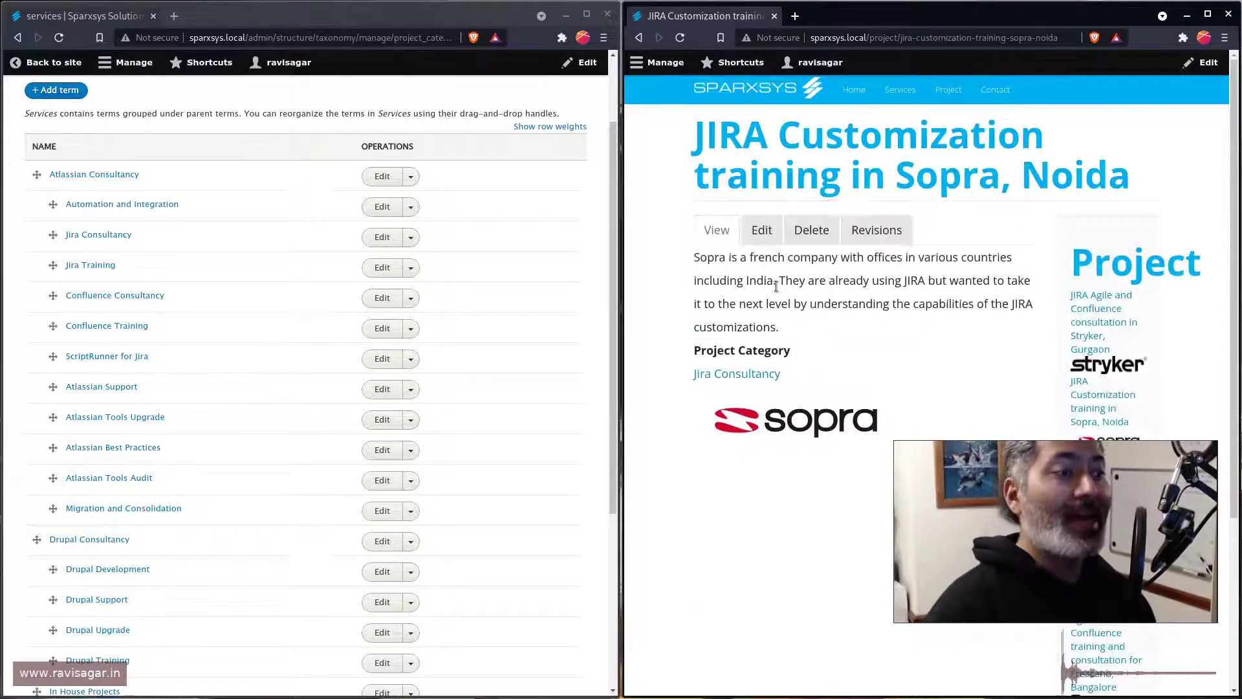
Step: Examine the project's Project Category field and compare it with the terms in the services vocabulary
{"action": "scroll", "coordinate": [776, 287], "scroll_direction": "down", "scroll_amount": 2}
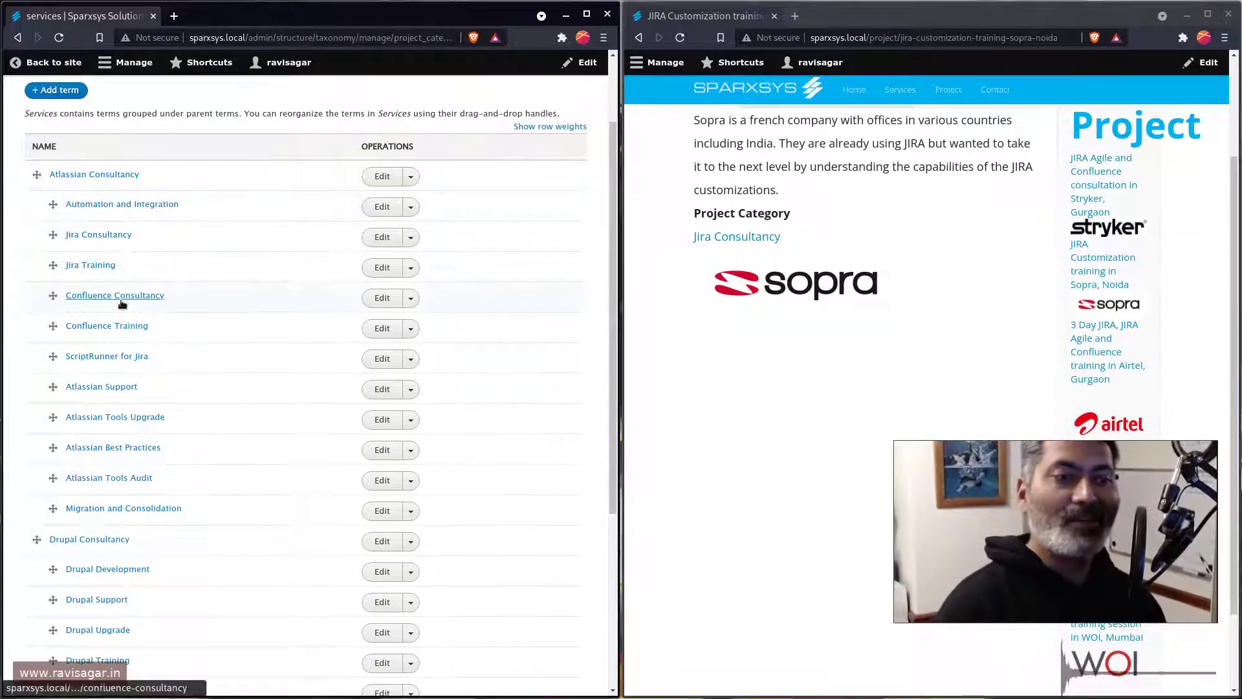
{"action": "scroll", "coordinate": [120, 317], "scroll_direction": "up", "scroll_amount": 2}
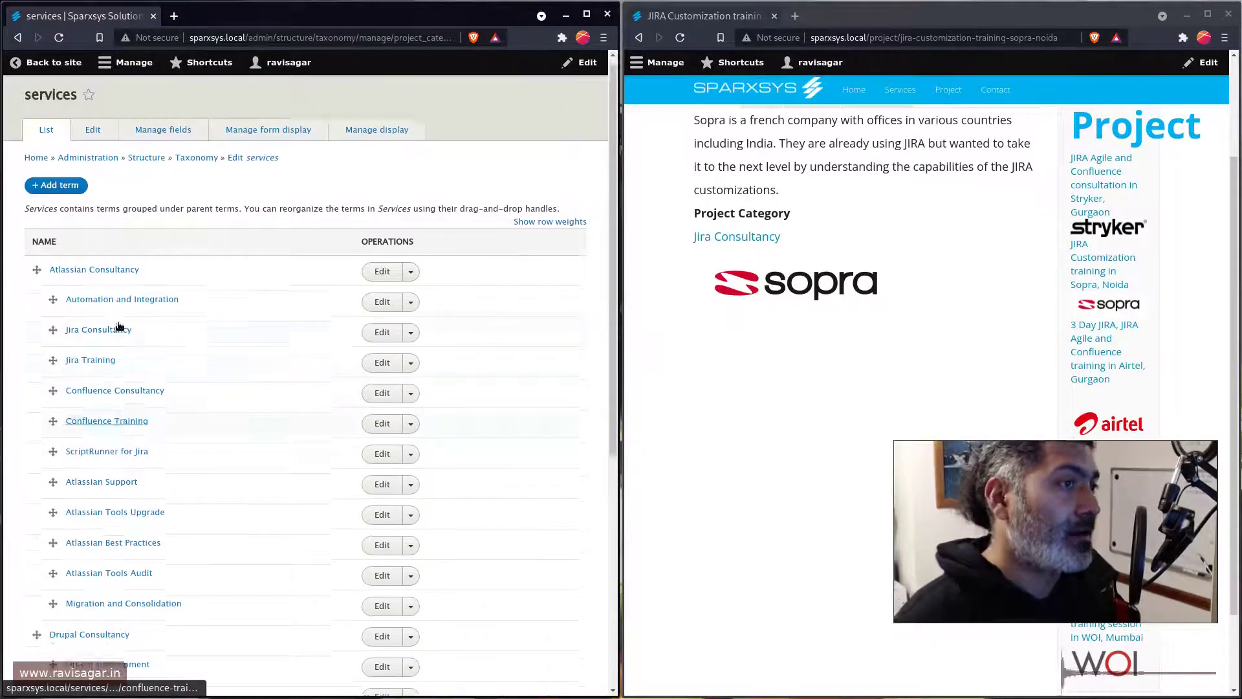
{"action": "scroll", "coordinate": [140, 418], "scroll_direction": "down", "scroll_amount": 2}
{"action": "scroll", "coordinate": [171, 414], "scroll_direction": "up", "scroll_amount": 1}
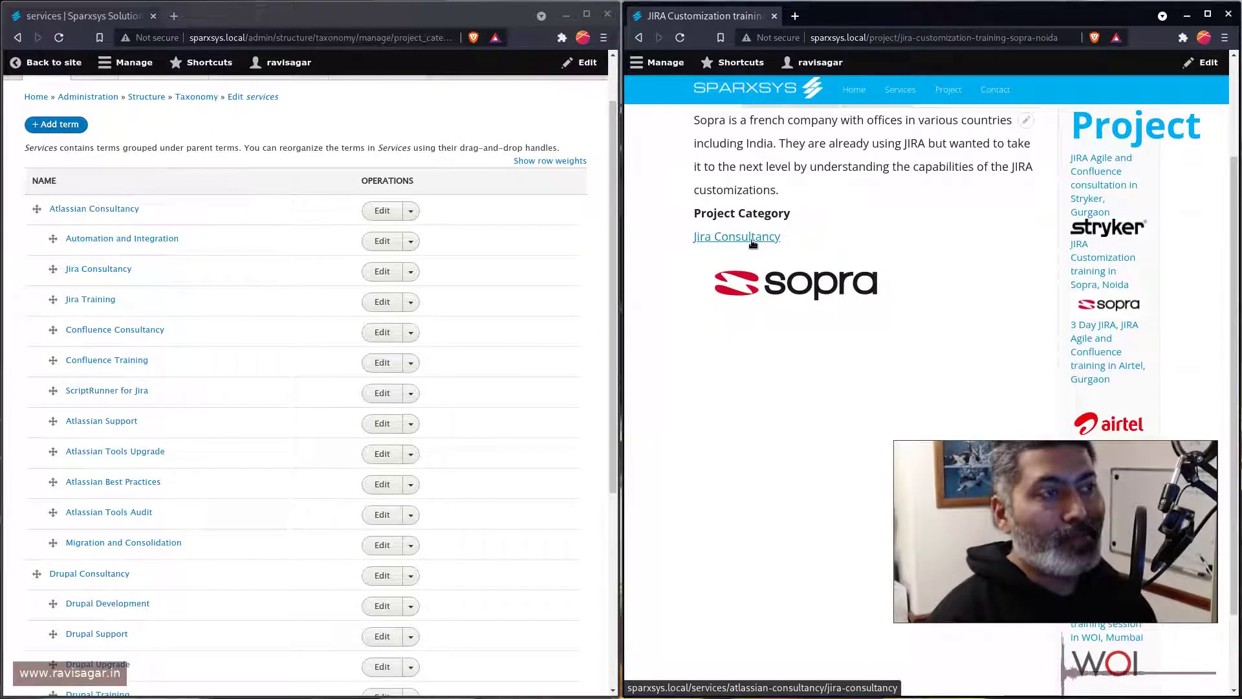
{"action": "scroll", "coordinate": [898, 375], "scroll_direction": "up", "scroll_amount": 3}
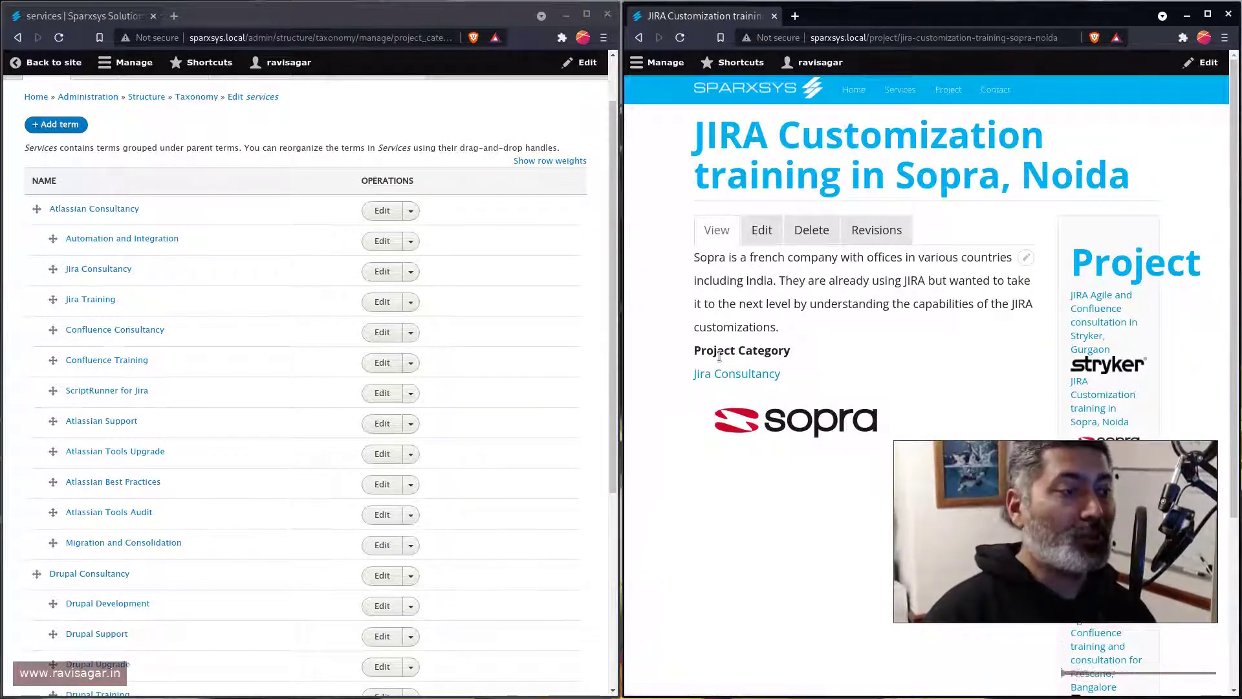
{"action": "double_click", "coordinate": [766, 350]}
{"action": "left_click", "coordinate": [766, 350]}
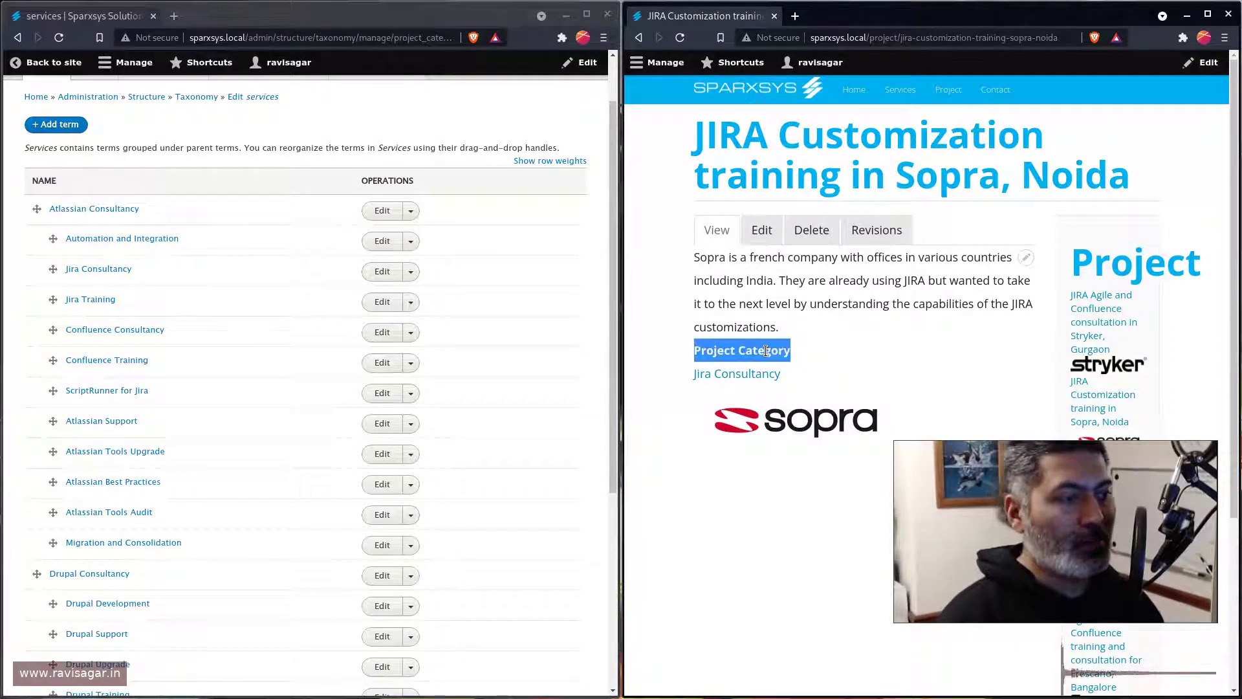
{"action": "left_click", "coordinate": [708, 392]}
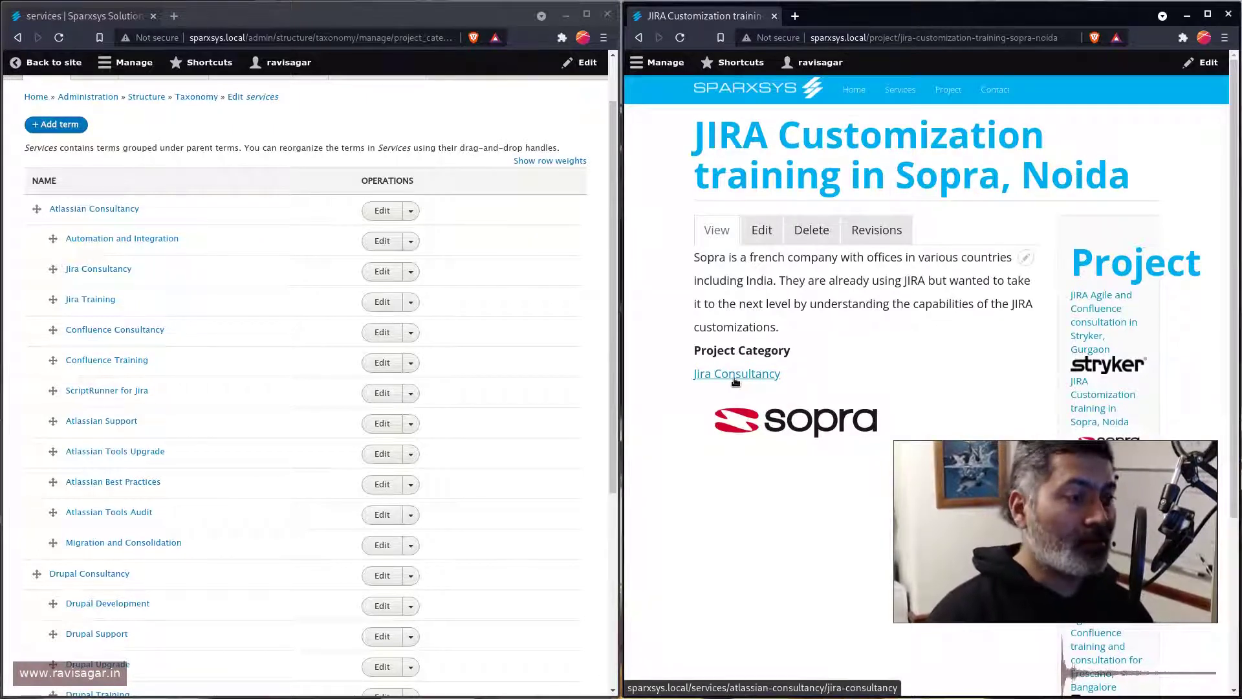
Step: Open the Jira Consultancy term page from the project's category and review the projects listed there
{"action": "left_click", "coordinate": [736, 382]}
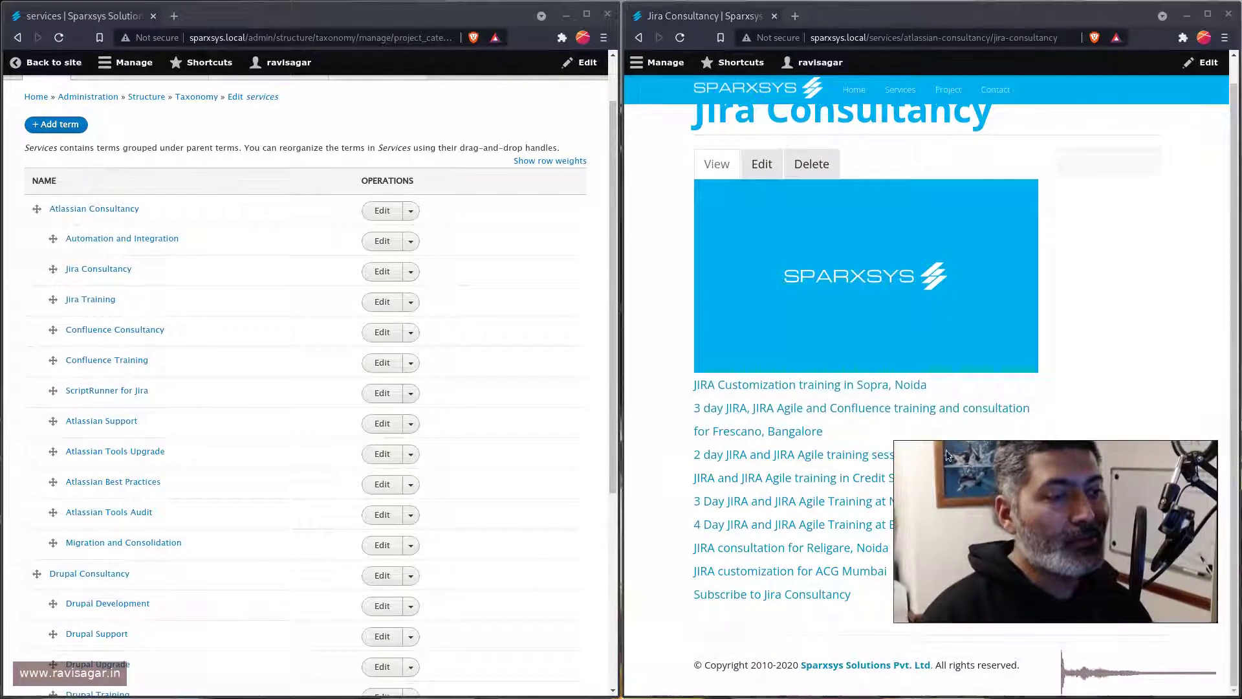
{"action": "left_click_drag", "start_coordinate": [1026, 526], "coordinate": [951, 255]}
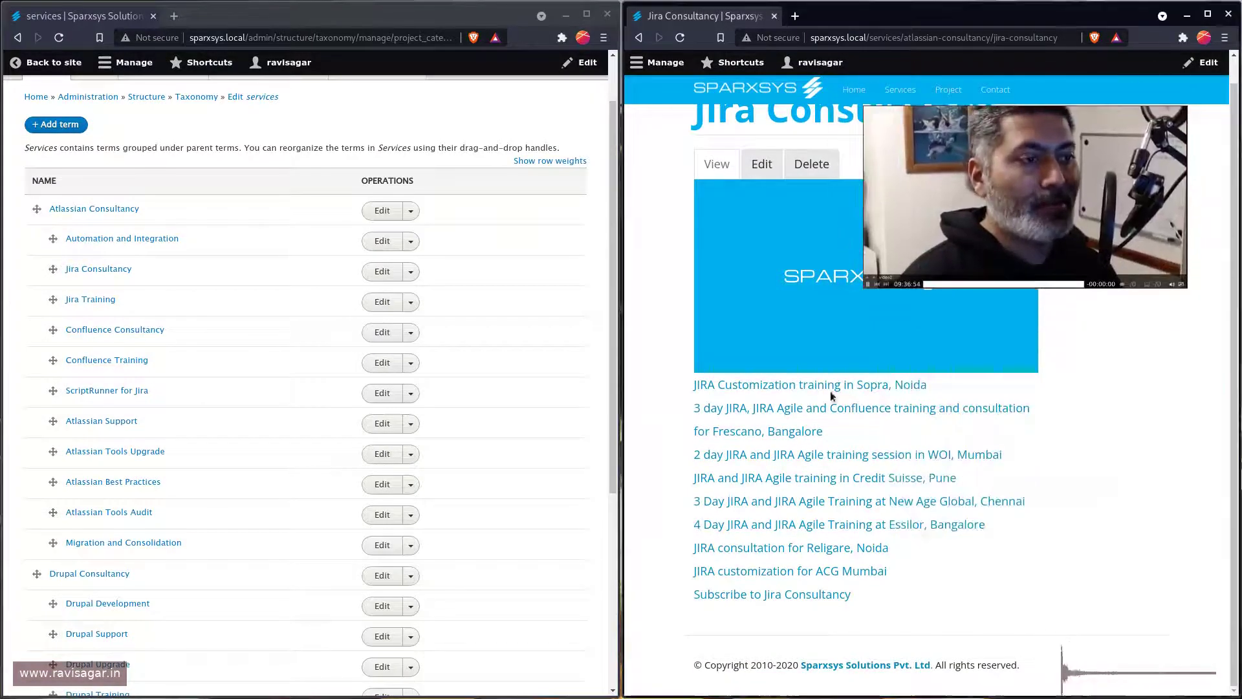
{"action": "left_click_drag", "start_coordinate": [988, 173], "coordinate": [999, 528]}
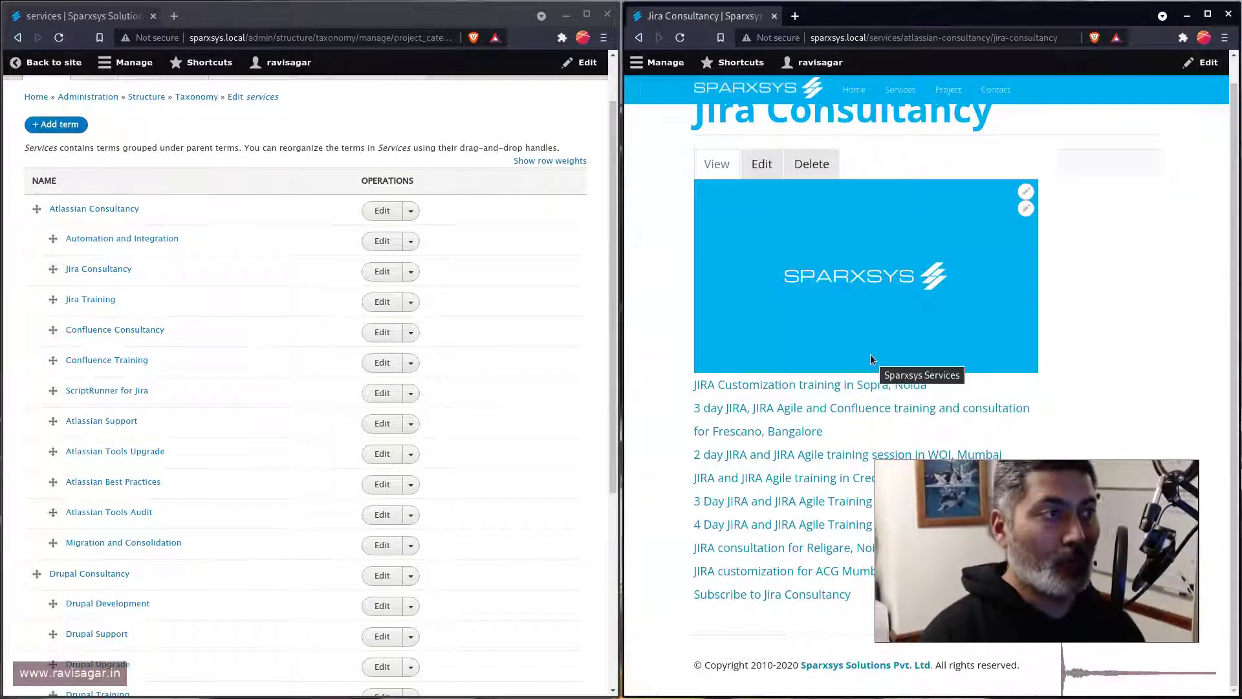
Step: Return both windows to the home page, then open the Services page in the first window and examine how services are grouped under parent terms
{"action": "left_click", "coordinate": [759, 92]}
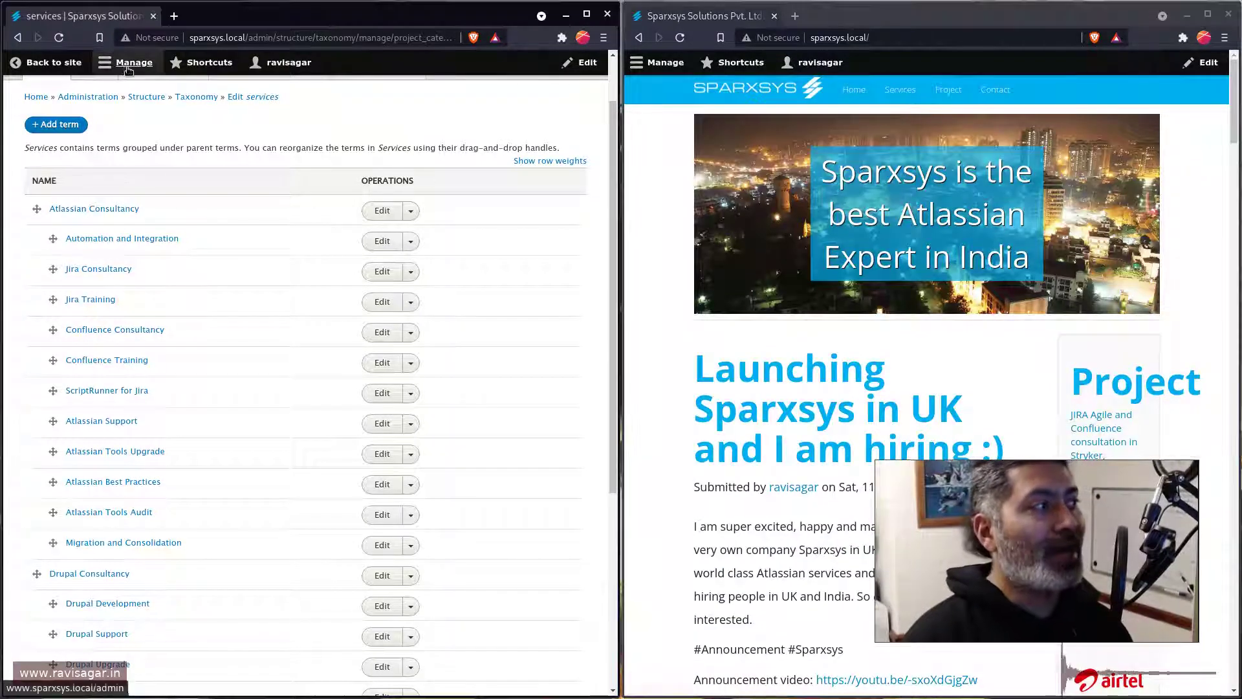
{"action": "left_click", "coordinate": [52, 62]}
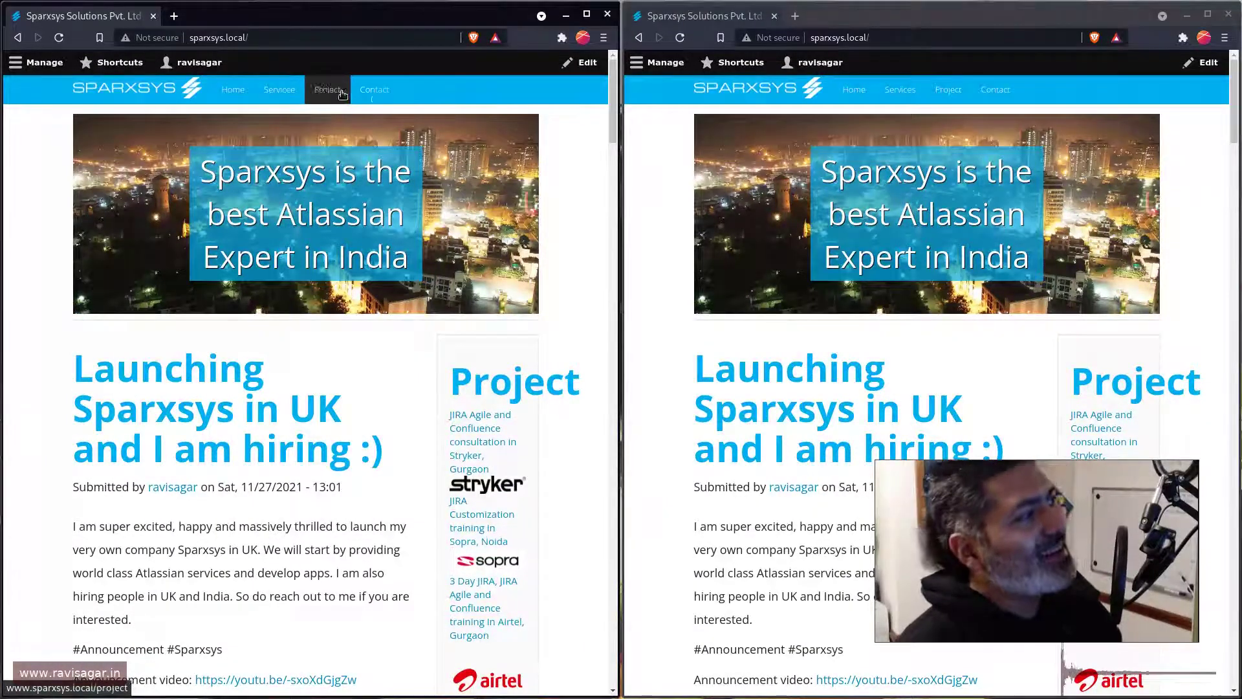
{"action": "left_click", "coordinate": [275, 97]}
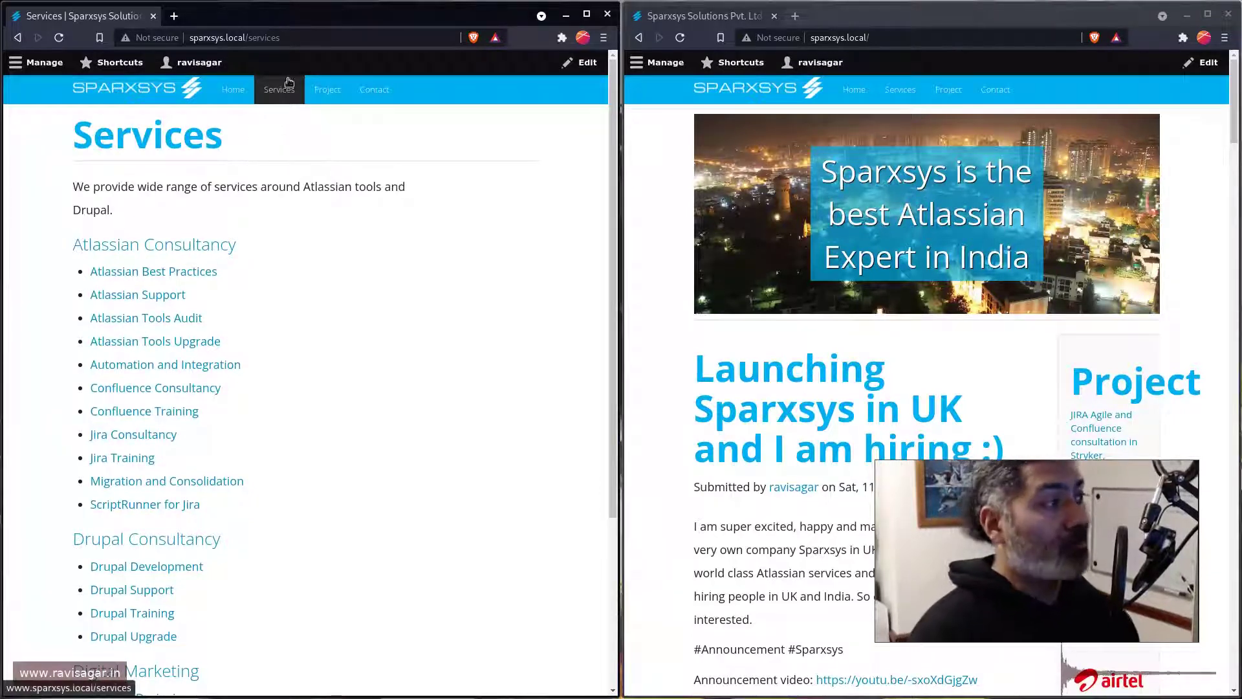
{"action": "left_click_drag", "start_coordinate": [248, 251], "coordinate": [45, 247]}
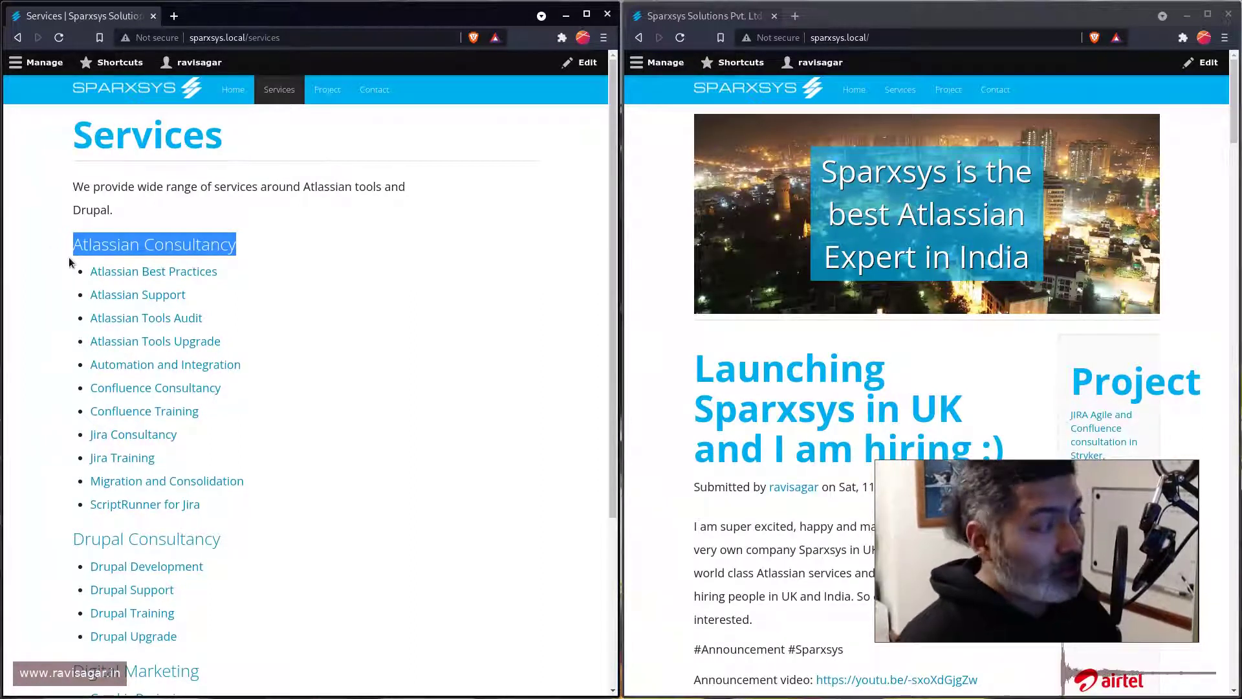
{"action": "left_click", "coordinate": [253, 250]}
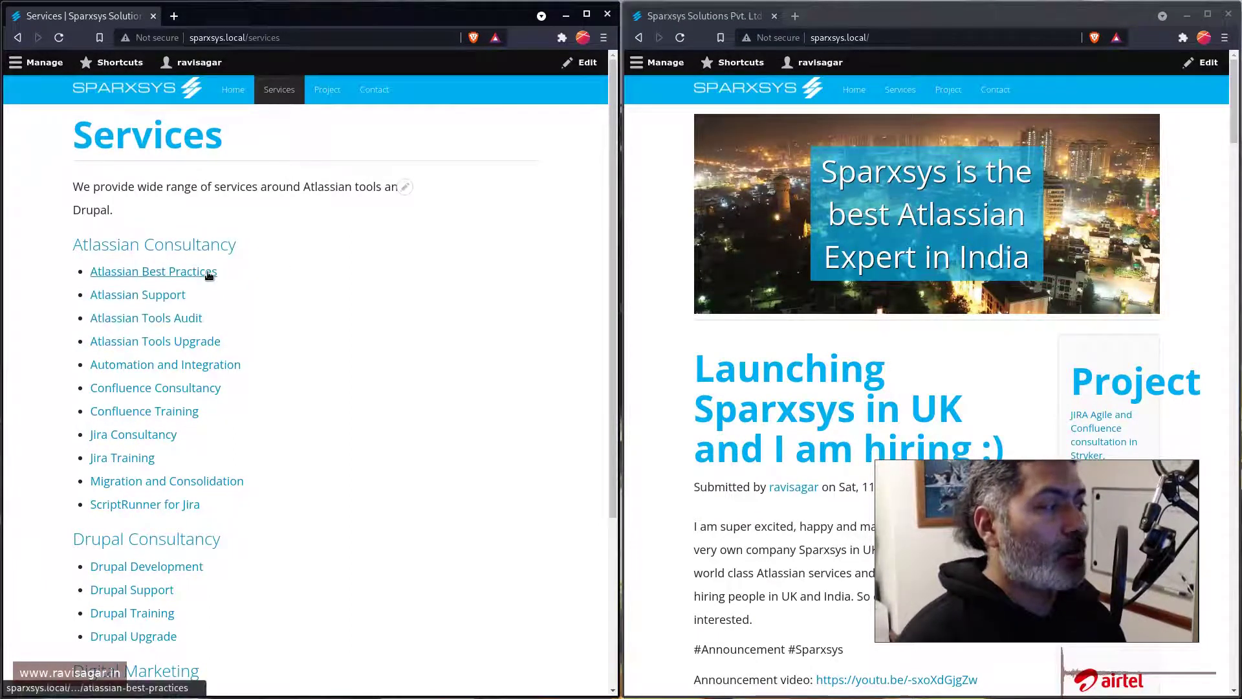
{"action": "scroll", "coordinate": [274, 497], "scroll_direction": "down", "scroll_amount": 2}
{"action": "scroll", "coordinate": [274, 502], "scroll_direction": "down", "scroll_amount": 2}
{"action": "left_click_drag", "start_coordinate": [228, 367], "coordinate": [105, 367]}
{"action": "left_click", "coordinate": [308, 400]}
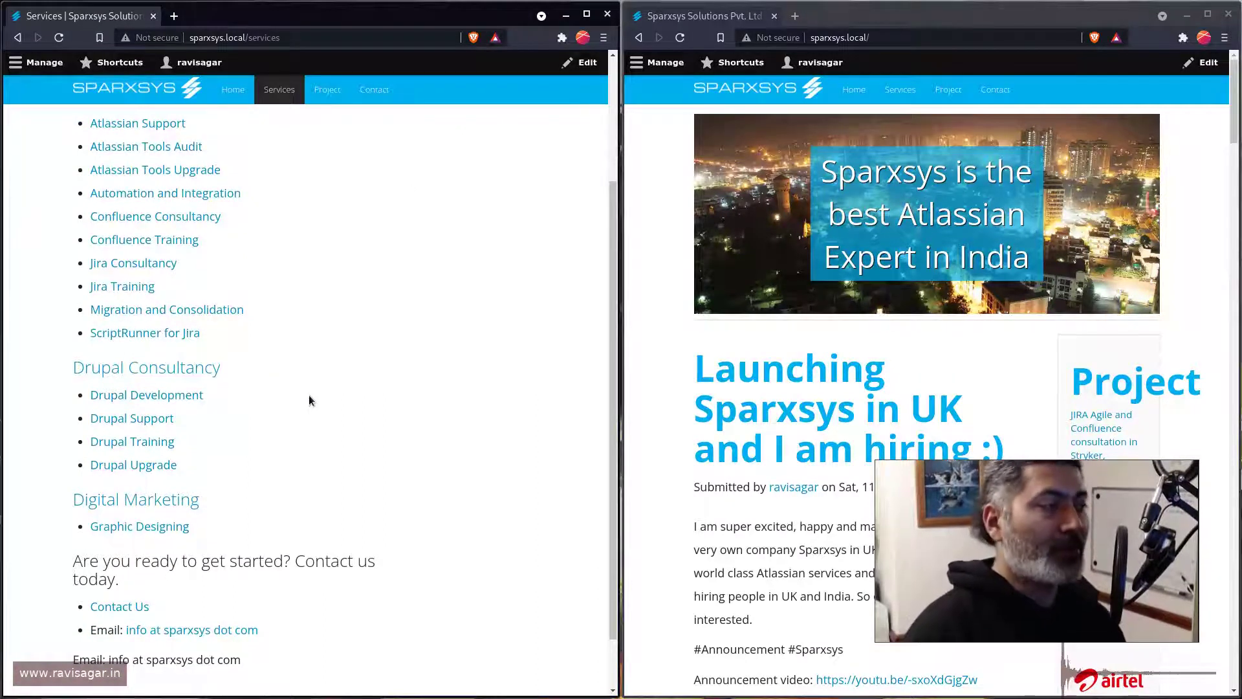
{"action": "scroll", "coordinate": [308, 398], "scroll_direction": "up", "scroll_amount": 4}
Step: Open the Services view for editing from the Services page and review its fields, filter, sort and page settings
{"action": "left_click", "coordinate": [407, 189]}
{"action": "left_click", "coordinate": [392, 211]}
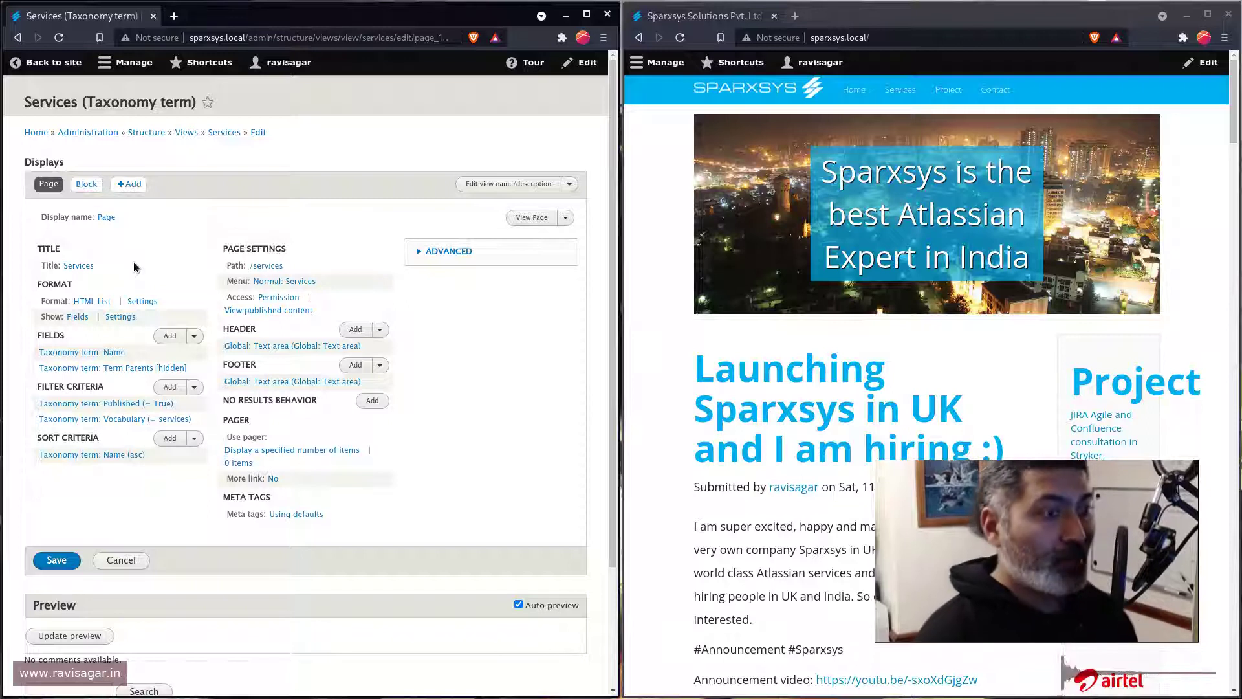
{"action": "scroll", "coordinate": [172, 277], "scroll_direction": "down", "scroll_amount": 4}
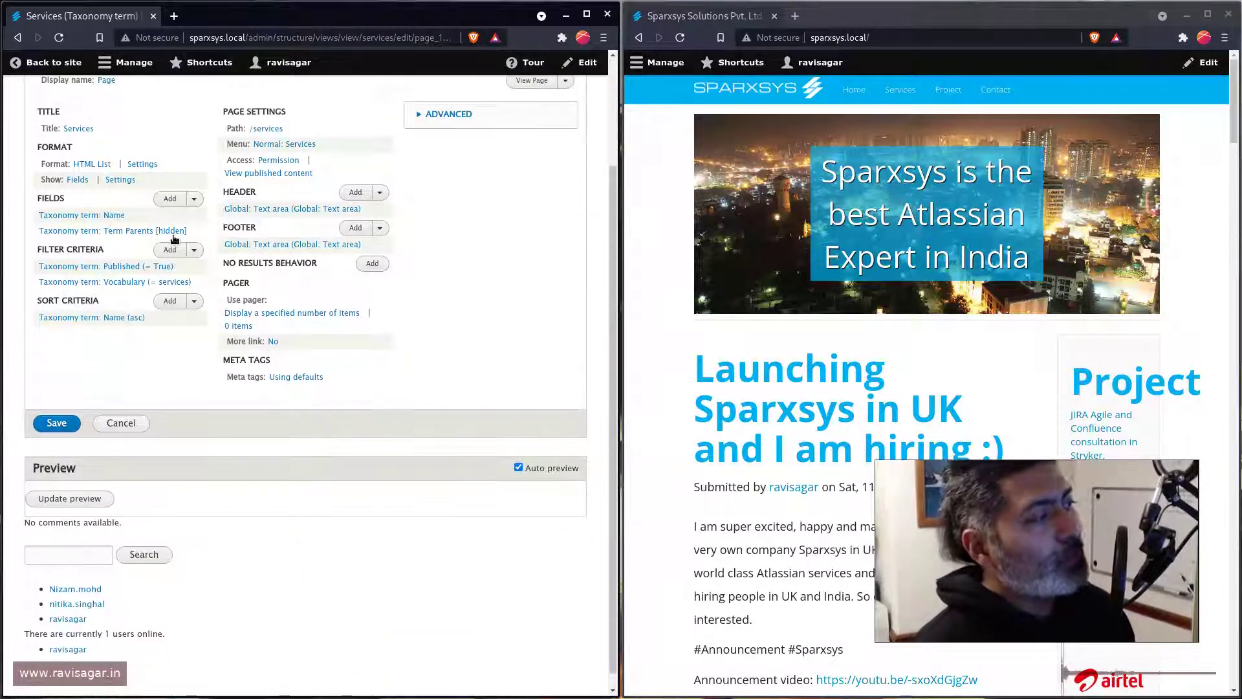
{"action": "scroll", "coordinate": [143, 359], "scroll_direction": "up", "scroll_amount": 2}
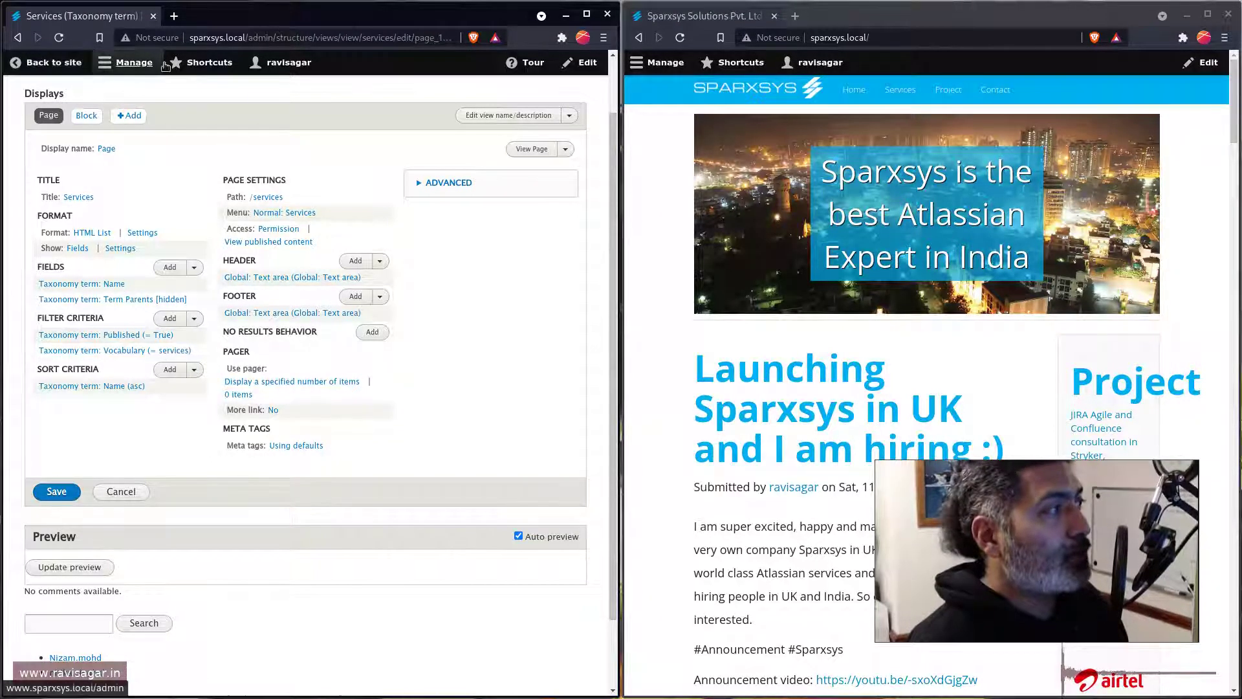
Step: Open the Views administration page in a new browser tab, keeping the Services view open
{"action": "left_click", "coordinate": [125, 65]}
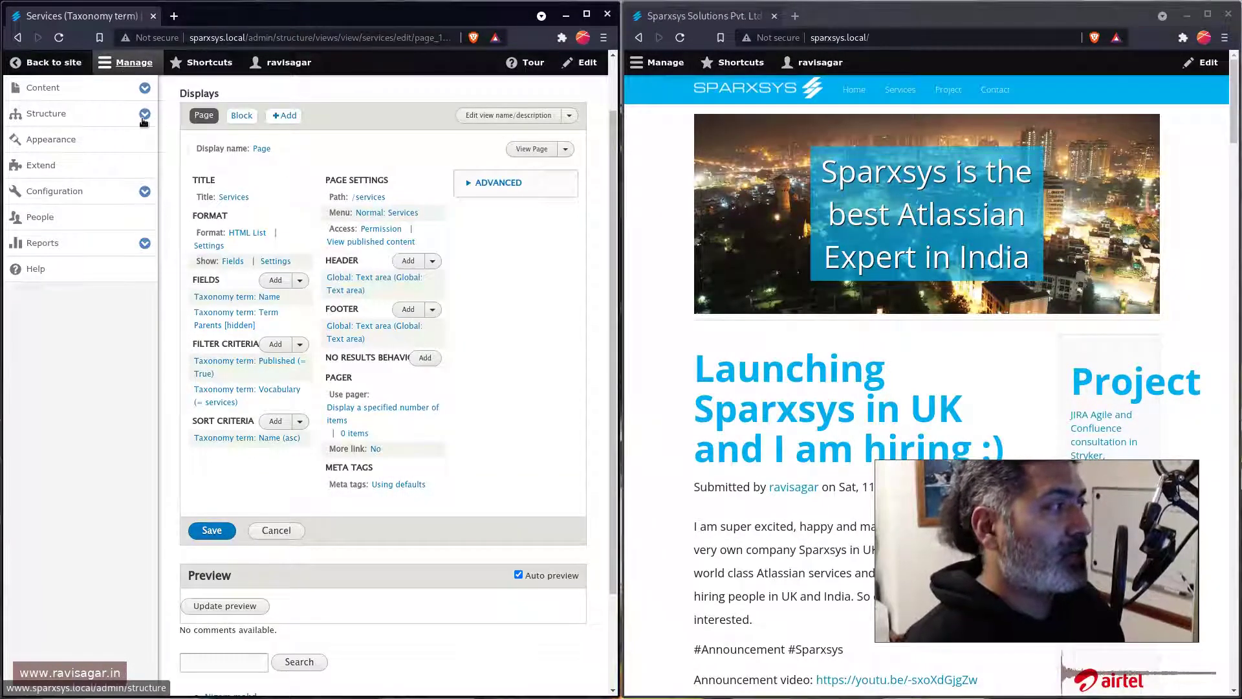
{"action": "left_click", "coordinate": [145, 114]}
{"action": "middle_click", "coordinate": [39, 315]}
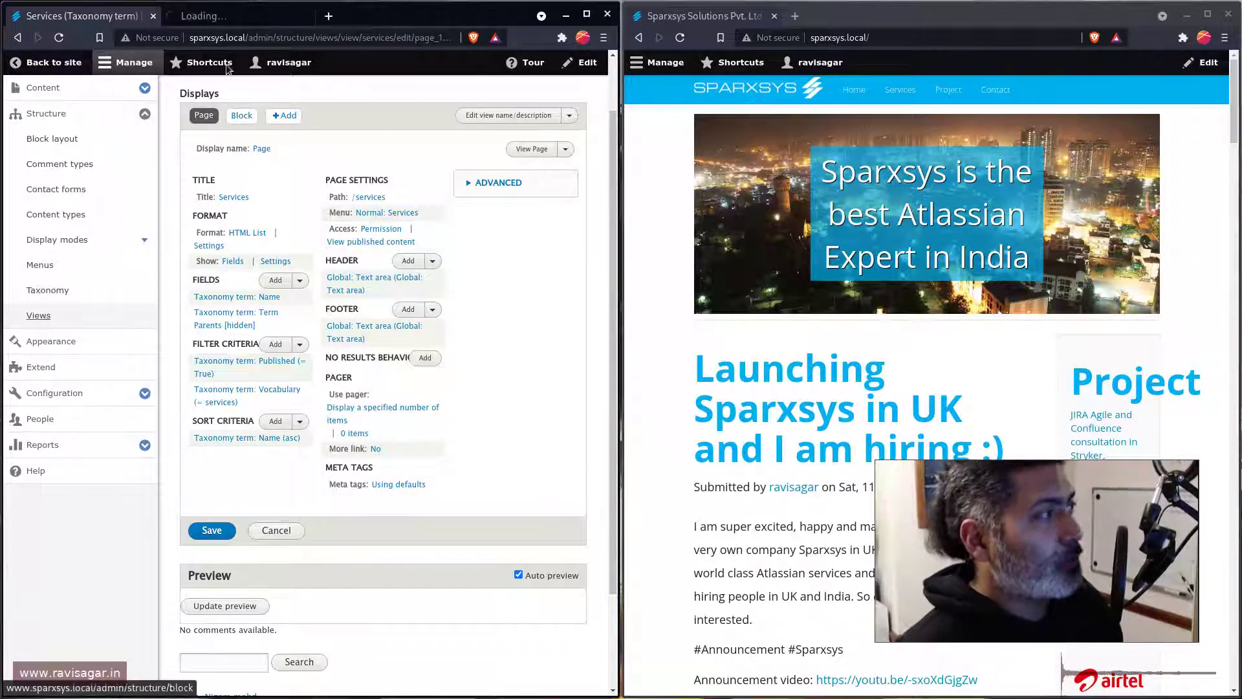
Step: Start adding a new view from the Views administration page and set it to show Taxonomy terms
{"action": "left_click", "coordinate": [228, 21]}
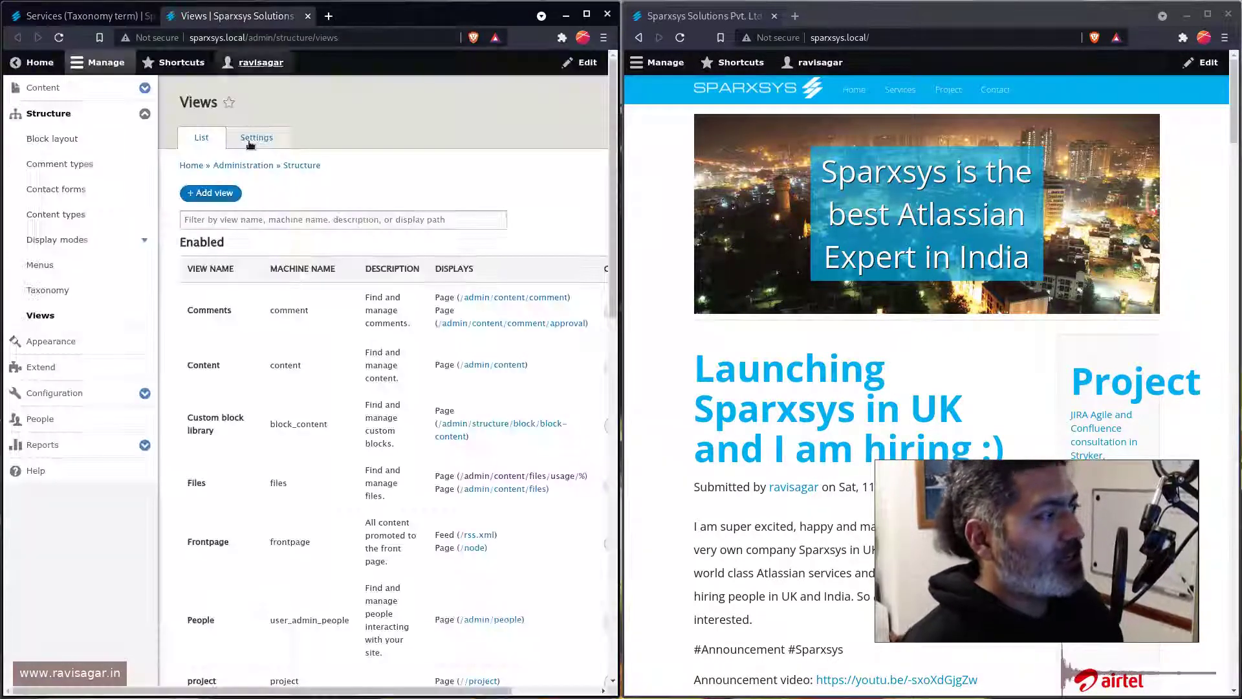
{"action": "left_click", "coordinate": [213, 198]}
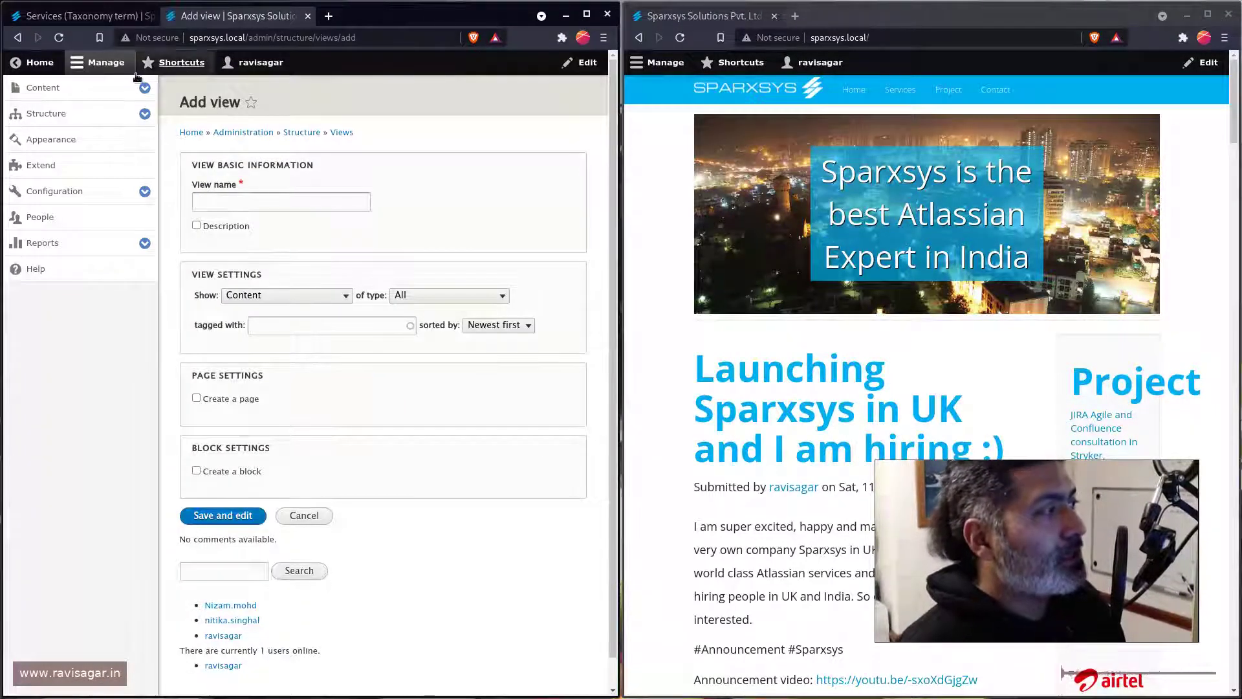
{"action": "left_click", "coordinate": [104, 62]}
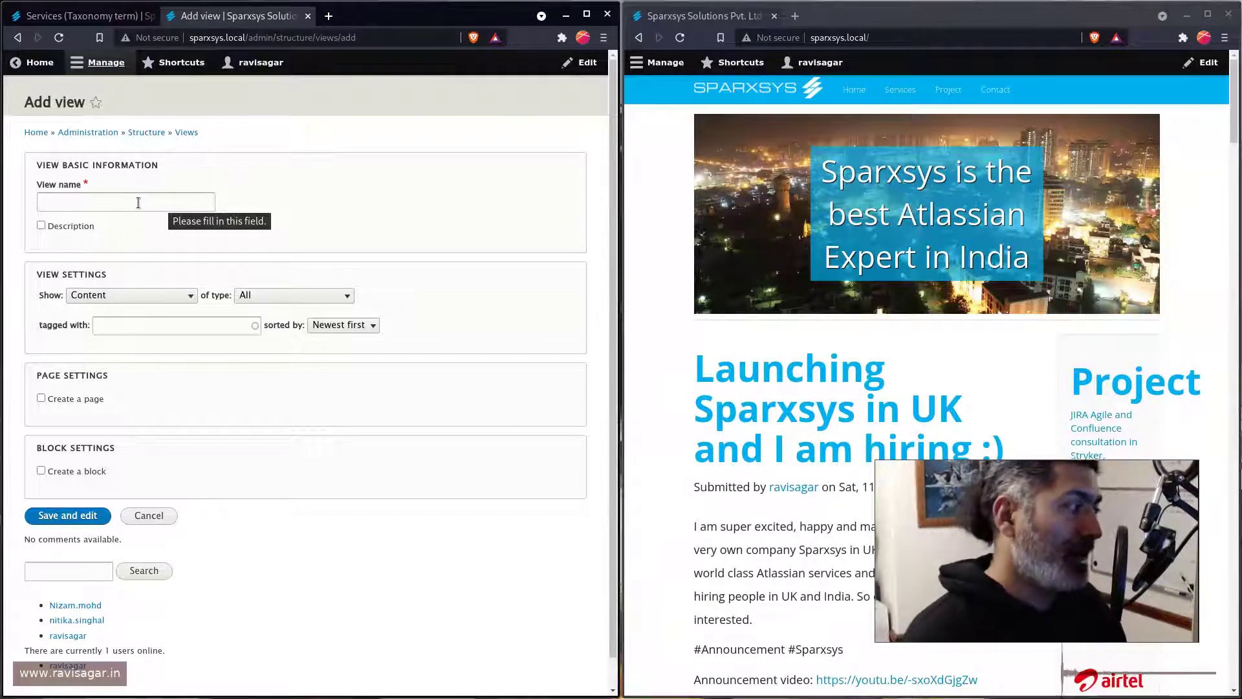
{"action": "left_click", "coordinate": [162, 296]}
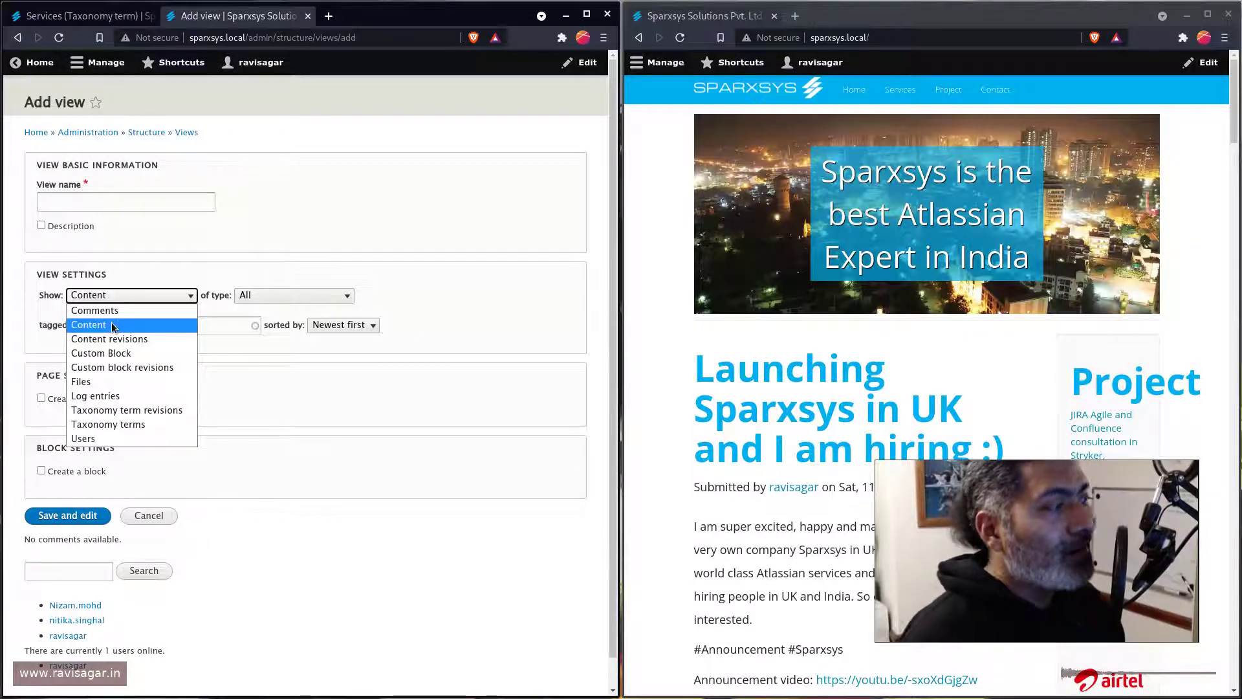
{"action": "left_click", "coordinate": [106, 427]}
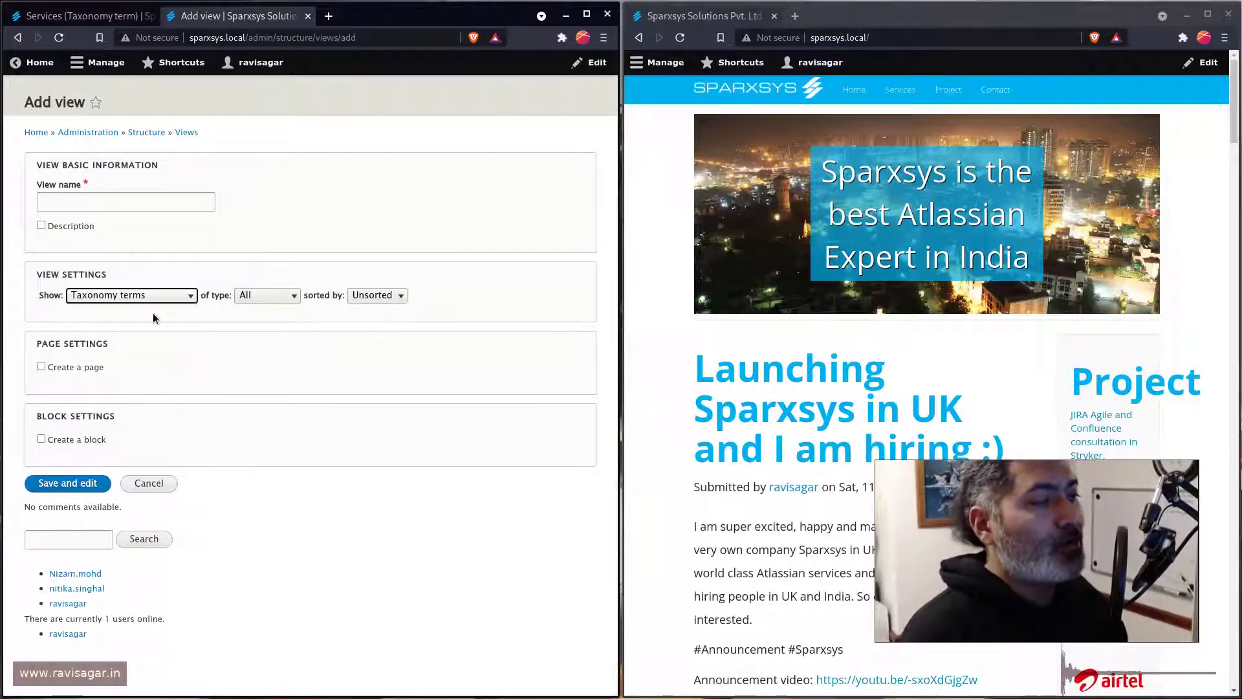
Step: Open the Services page in a new tab from the Services view, close the Add view tab and examine the Atlassian Consultancy group heading
{"action": "left_click", "coordinate": [84, 15]}
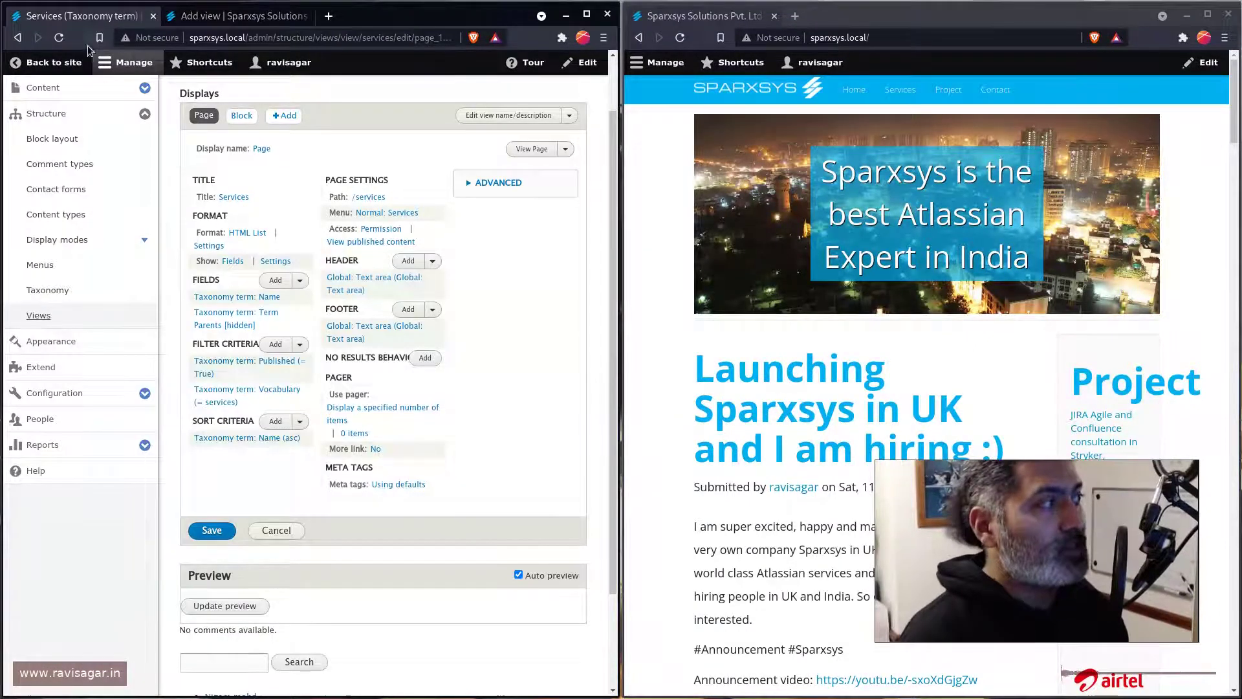
{"action": "left_click", "coordinate": [105, 63]}
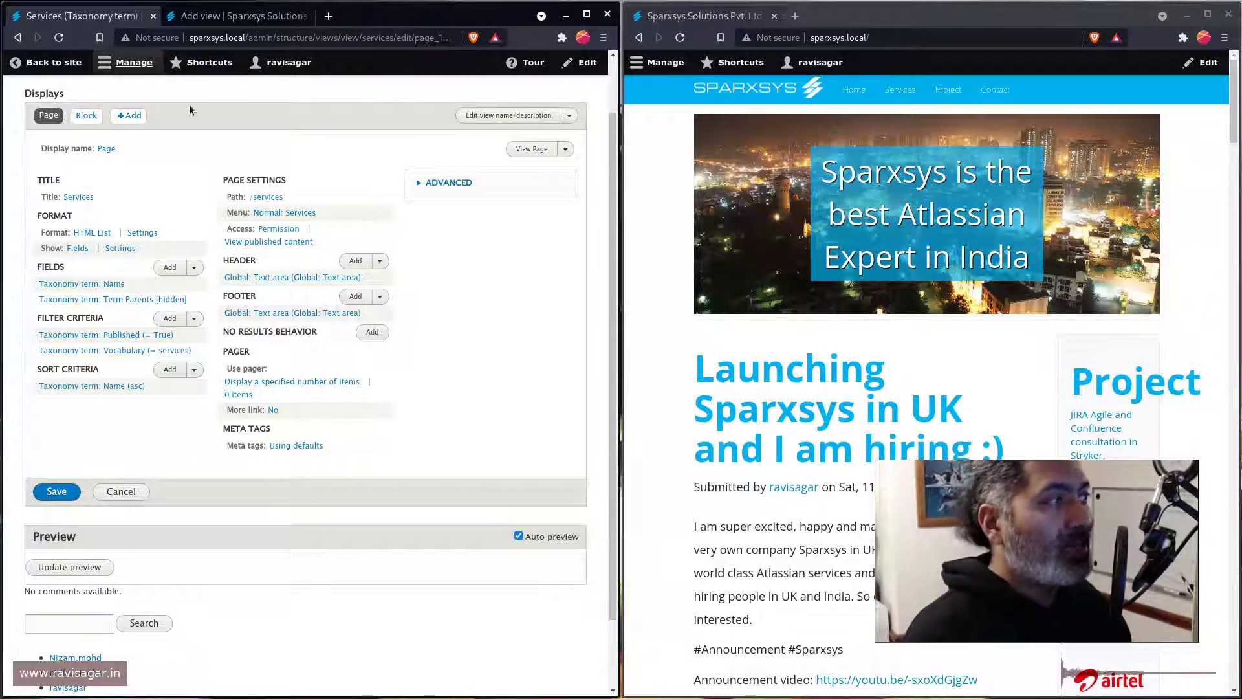
{"action": "middle_click", "coordinate": [58, 62]}
{"action": "left_click", "coordinate": [262, 21]}
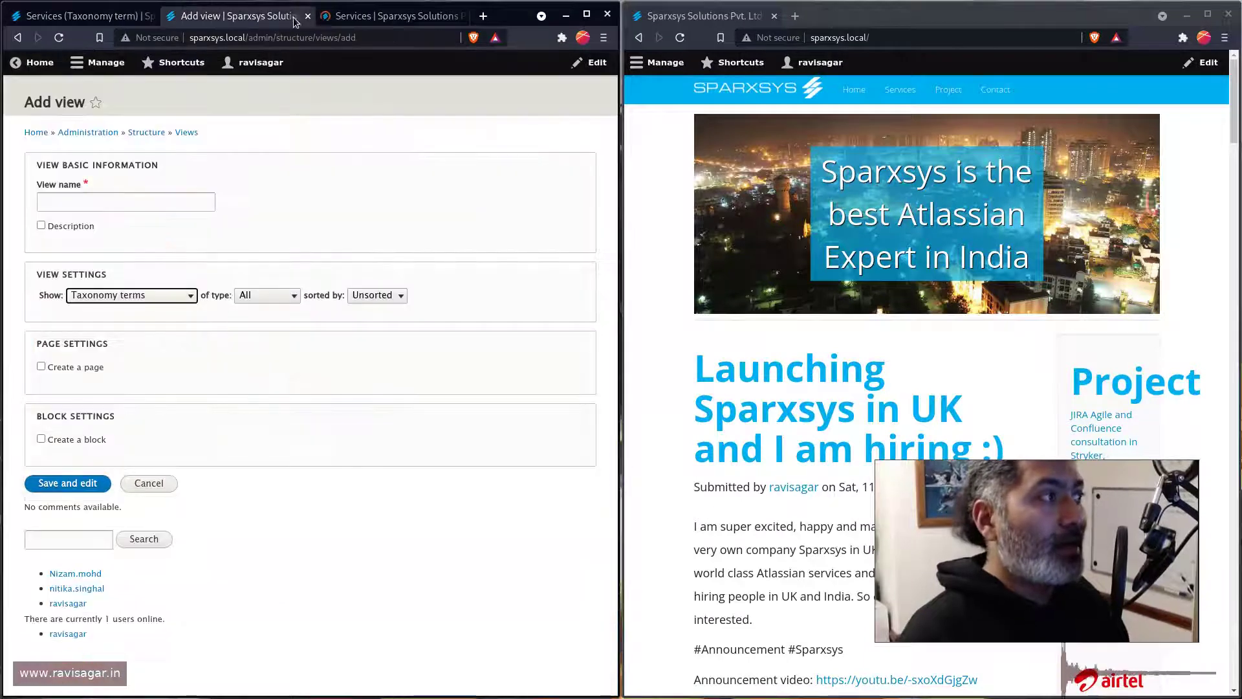
{"action": "left_click", "coordinate": [308, 15]}
{"action": "left_click_drag", "start_coordinate": [261, 247], "coordinate": [70, 246]}
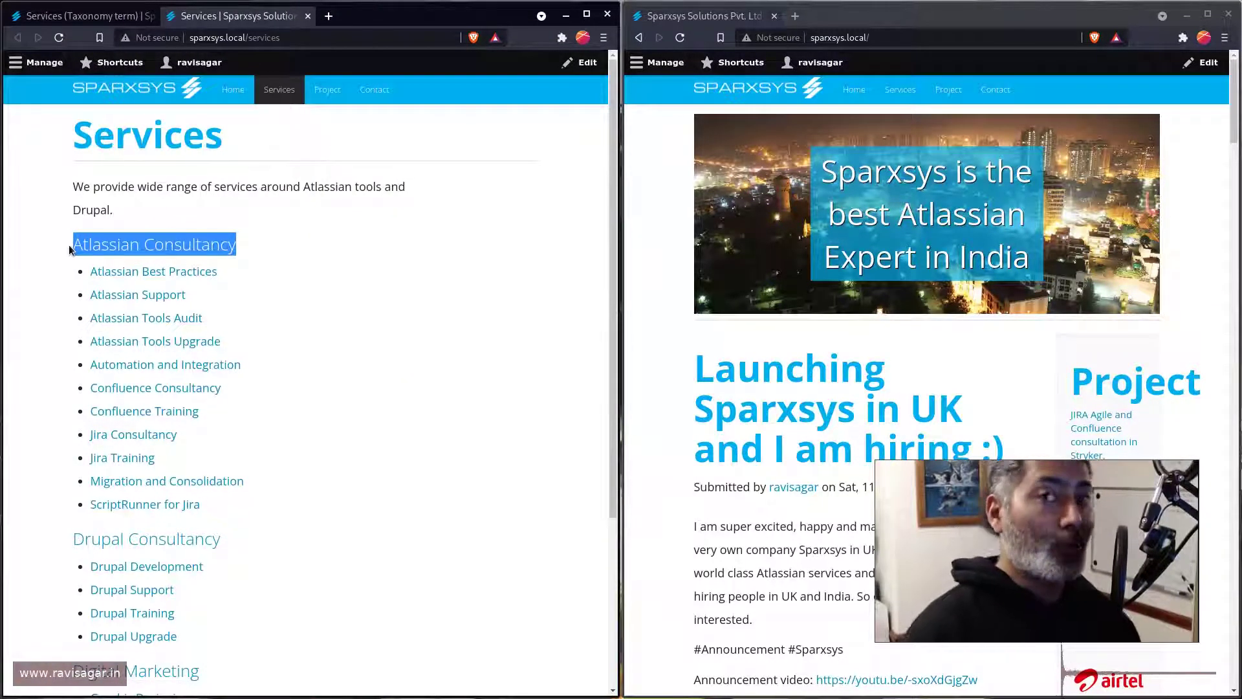
Step: In the Services view's field list, filter by Taxonomy term and select Name and Term Parents, but close it without applying
{"action": "left_click", "coordinate": [112, 16]}
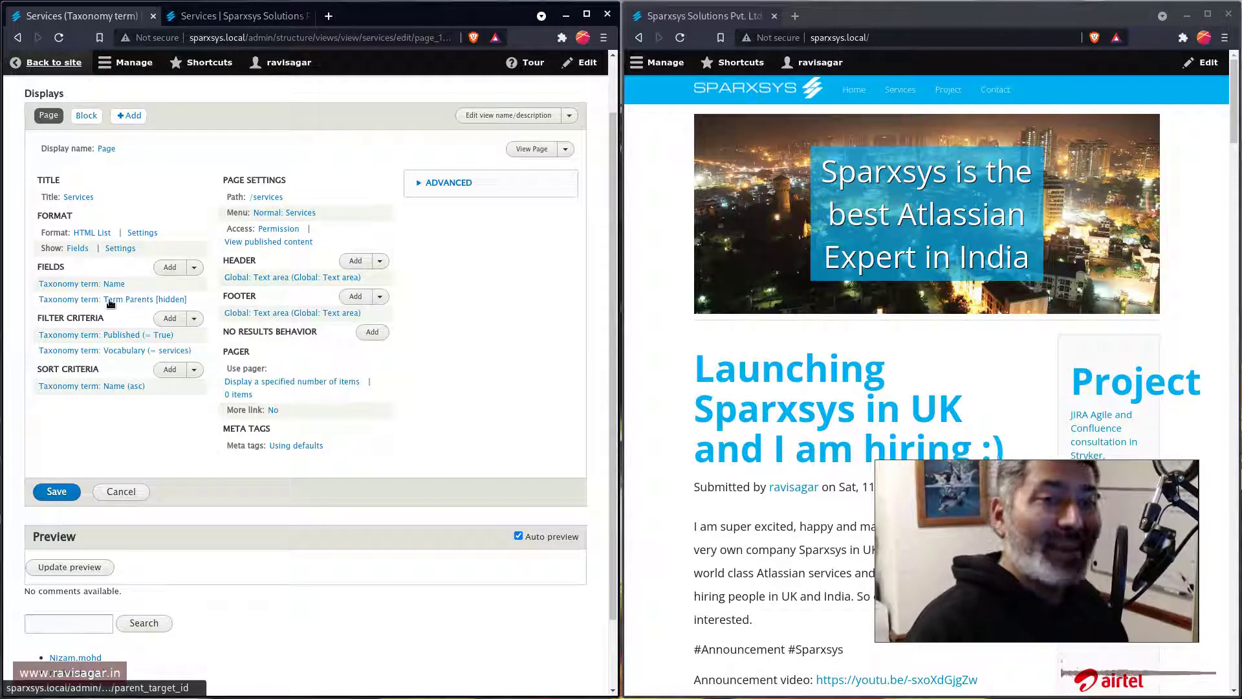
{"action": "left_click", "coordinate": [172, 268]}
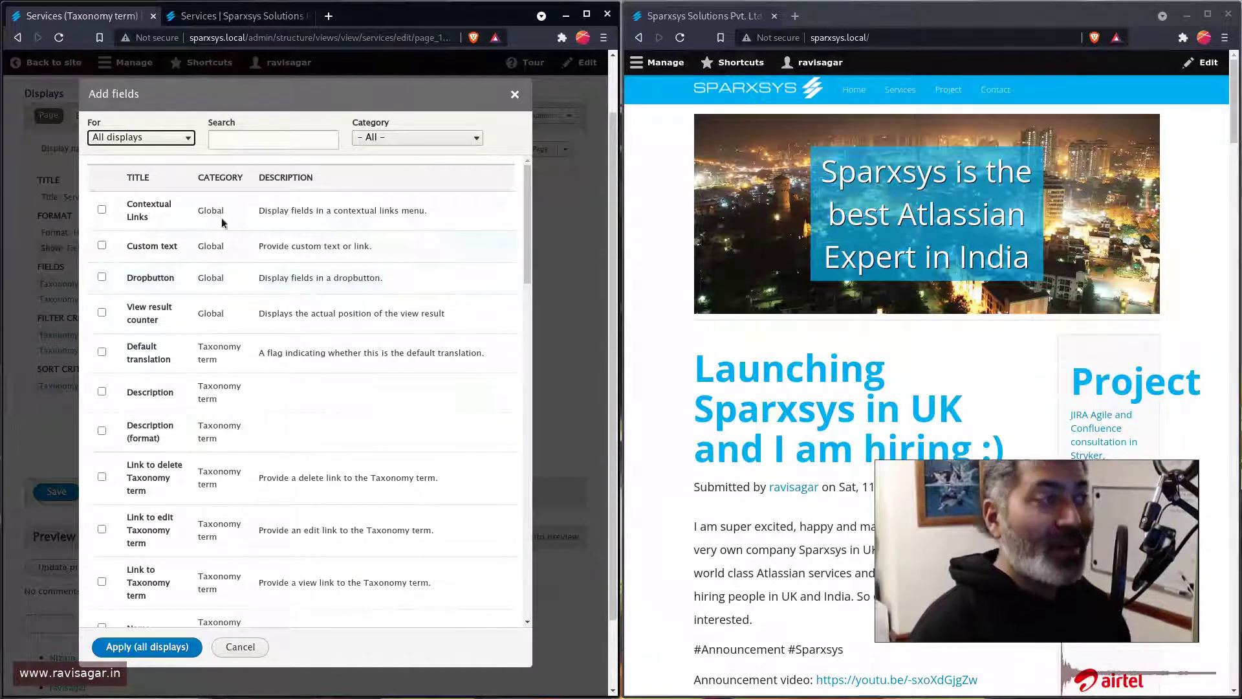
{"action": "left_click", "coordinate": [406, 138]}
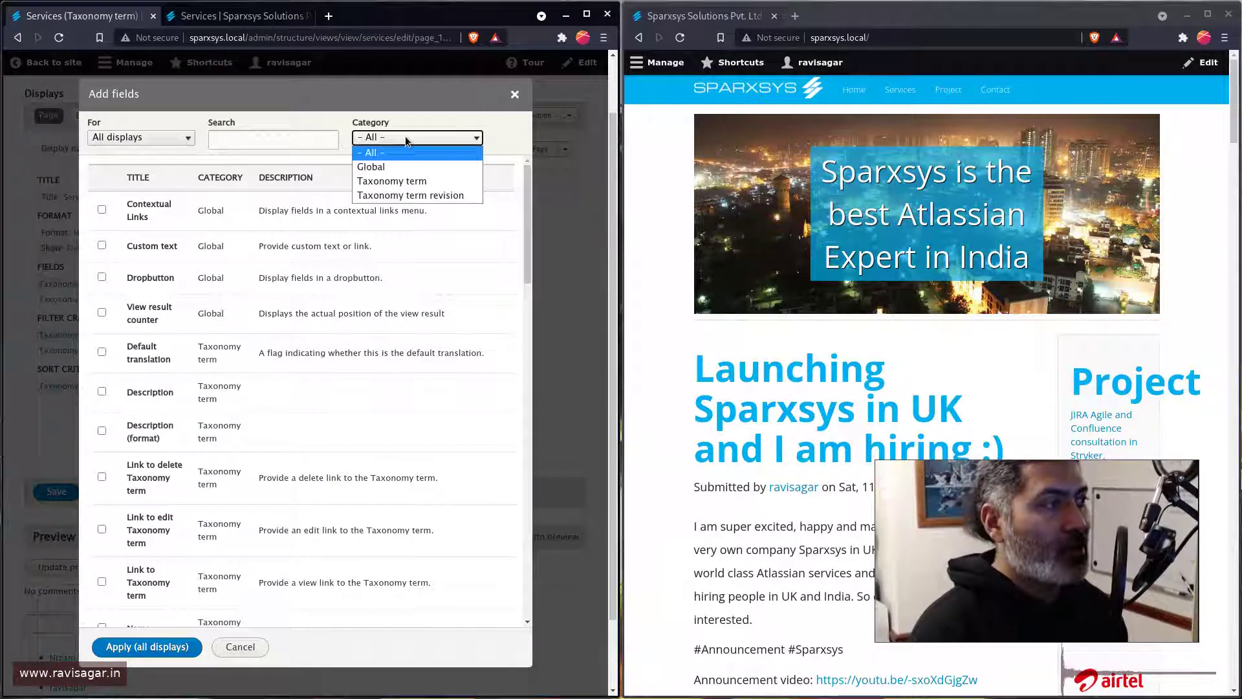
{"action": "left_click", "coordinate": [392, 182]}
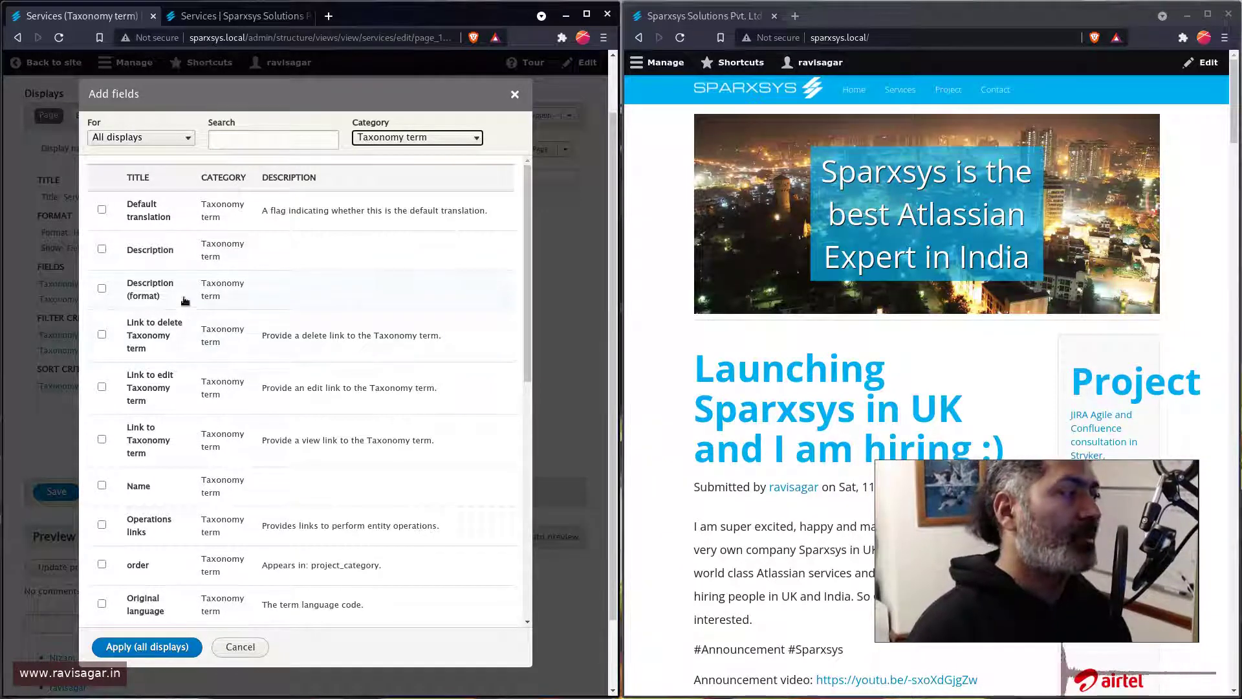
{"action": "scroll", "coordinate": [202, 429], "scroll_direction": "down", "scroll_amount": 2}
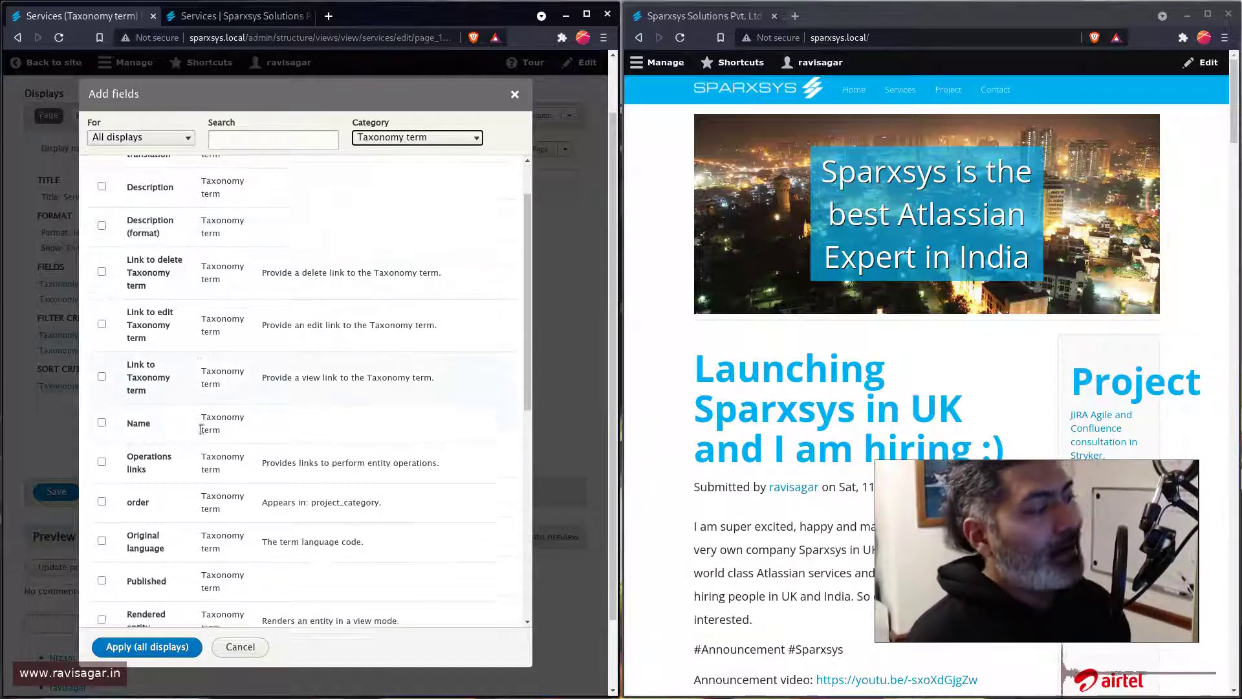
{"action": "left_click", "coordinate": [102, 416]}
{"action": "scroll", "coordinate": [199, 444], "scroll_direction": "down", "scroll_amount": 5}
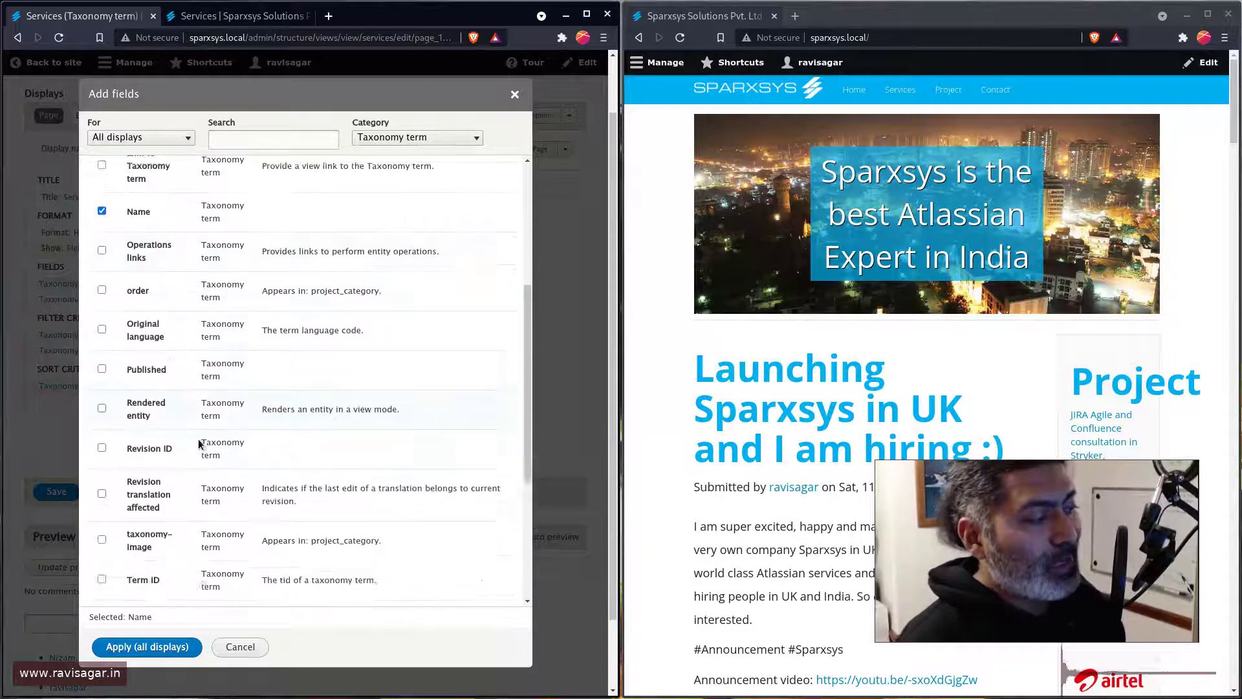
{"action": "left_click", "coordinate": [140, 487]}
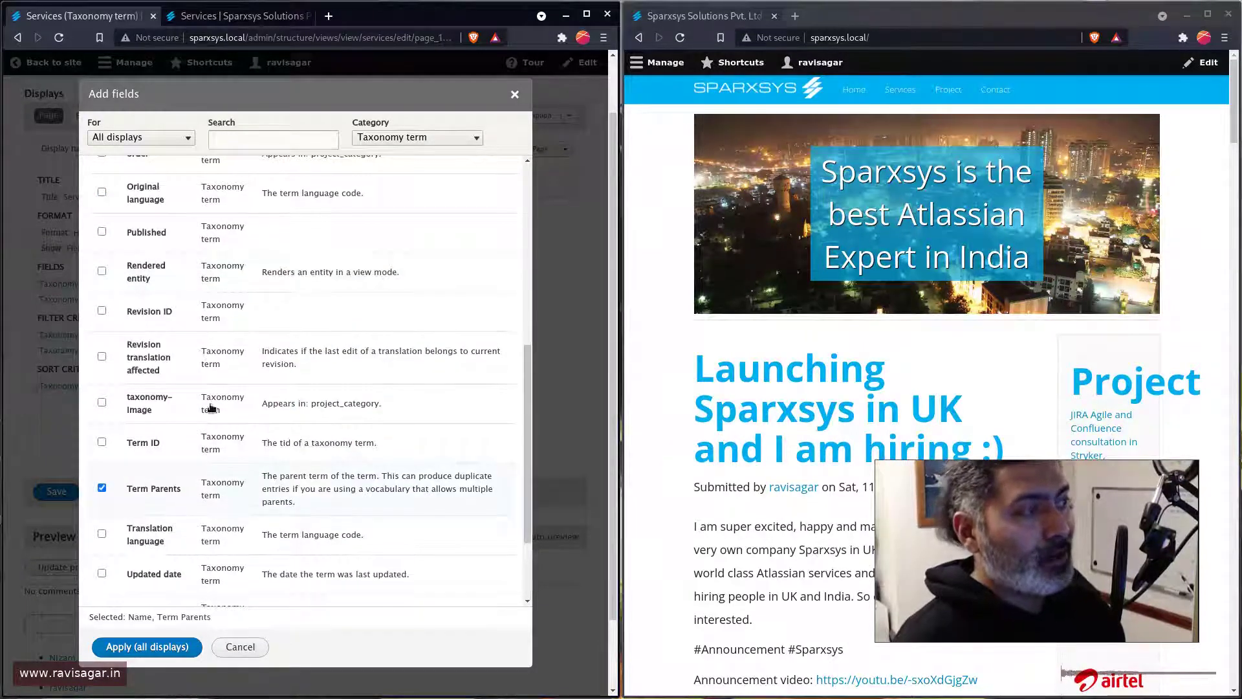
{"action": "left_click", "coordinate": [515, 94]}
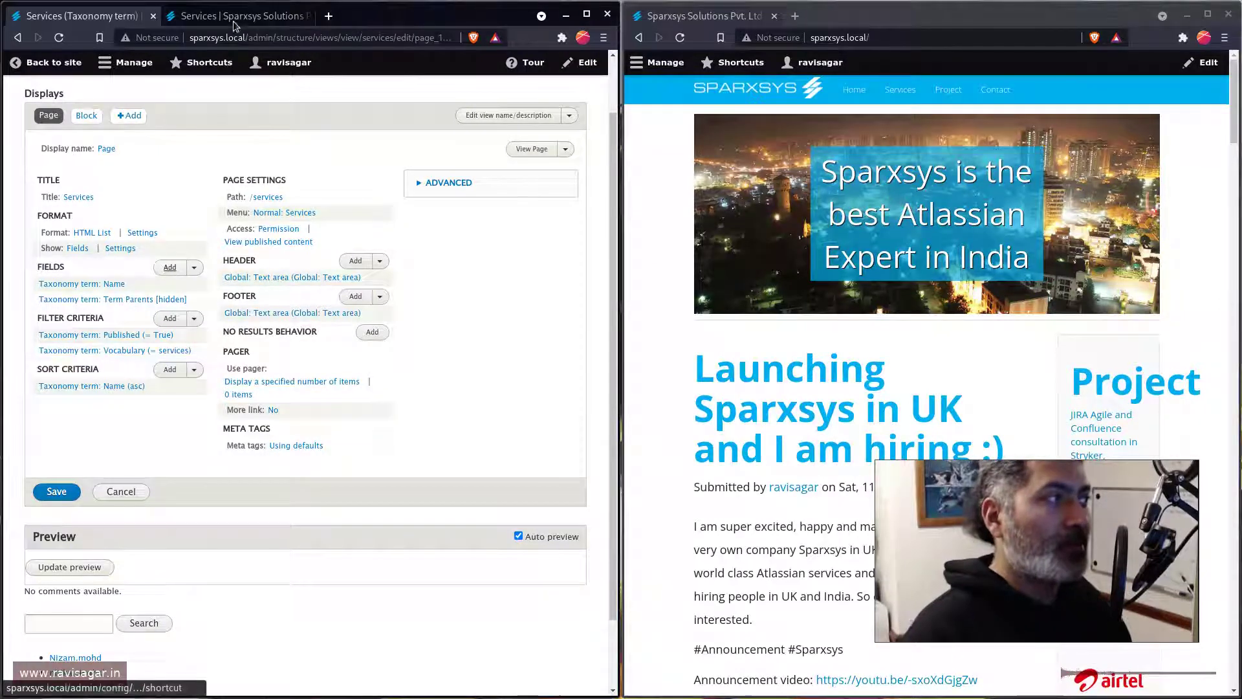
Step: Examine the child services listed on the Services page and their parent heading, Atlassian Consultancy
{"action": "key", "text": "ctrl+Tab"}
{"action": "left_click_drag", "start_coordinate": [216, 504], "coordinate": [76, 290]}
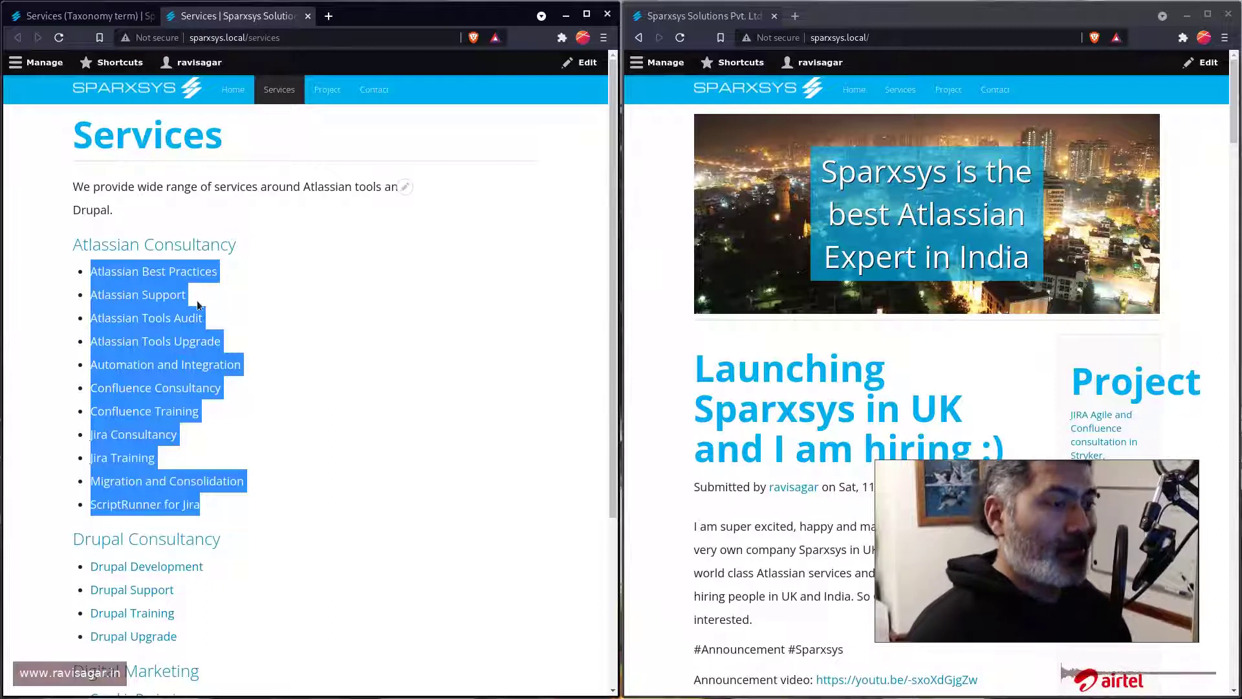
{"action": "left_click", "coordinate": [282, 297]}
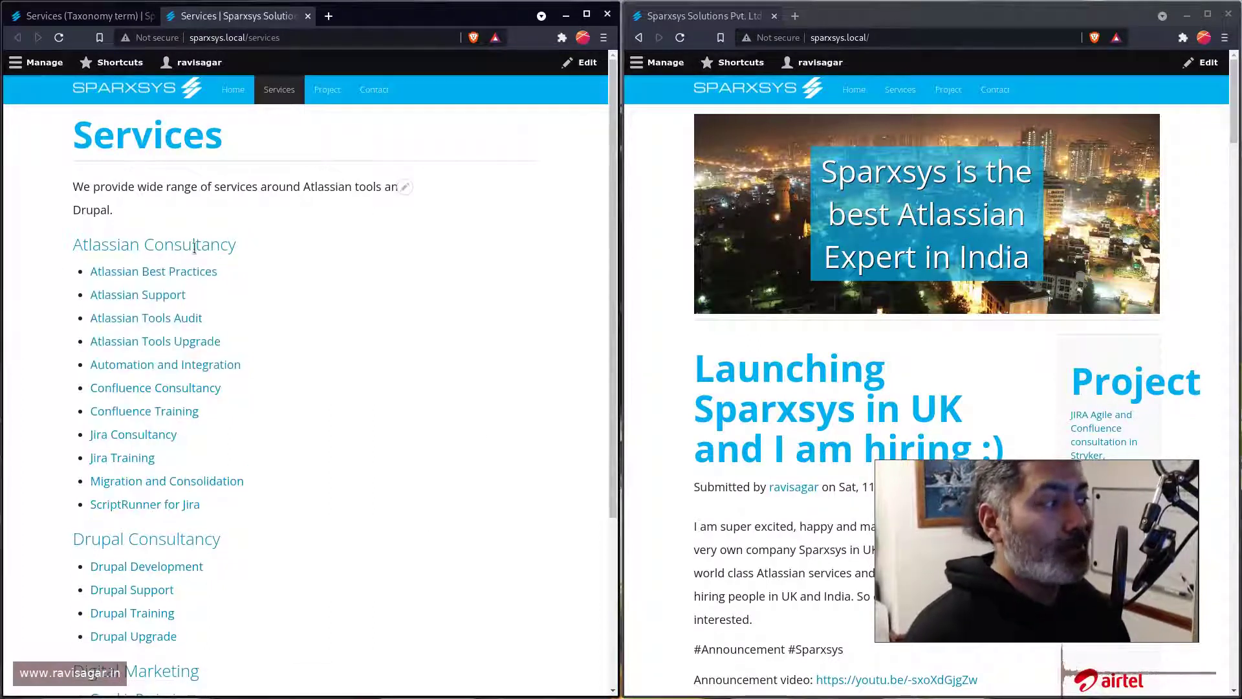
{"action": "left_click_drag", "start_coordinate": [255, 248], "coordinate": [50, 239]}
Step: Review the Services view's row style options and HTML list style options, including the choices for the first grouping field, without changing anything
{"action": "left_click", "coordinate": [79, 23]}
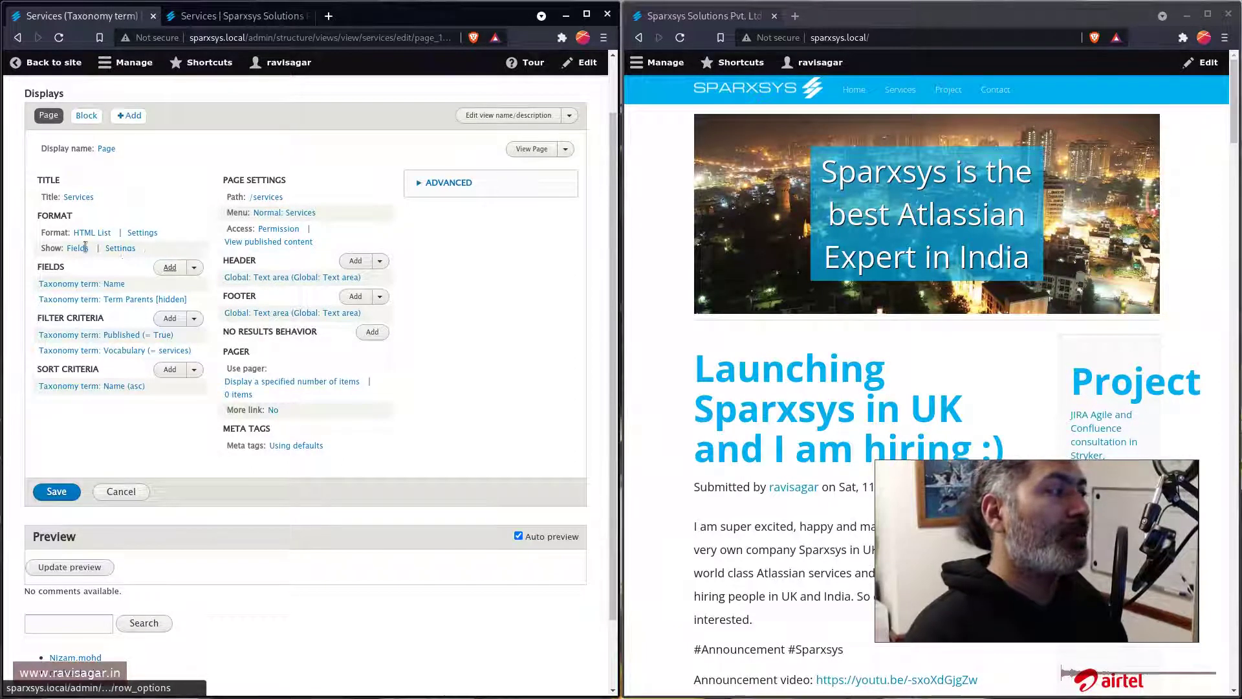
{"action": "left_click", "coordinate": [121, 249]}
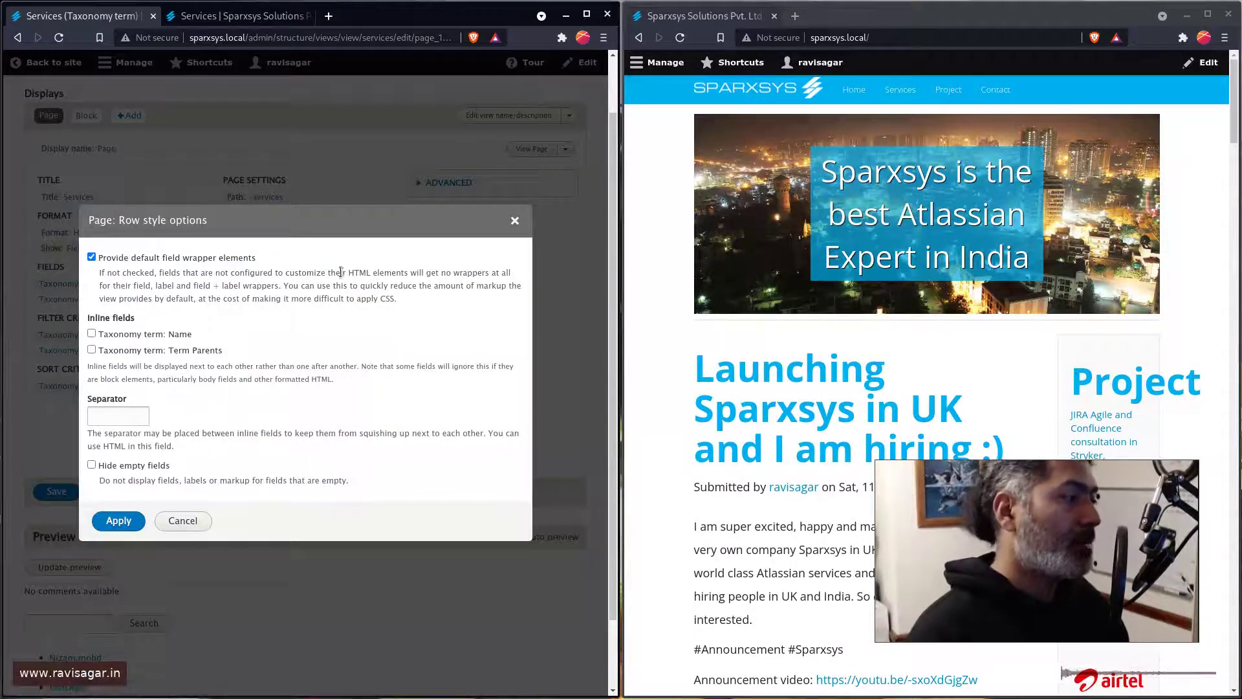
{"action": "left_click", "coordinate": [515, 221]}
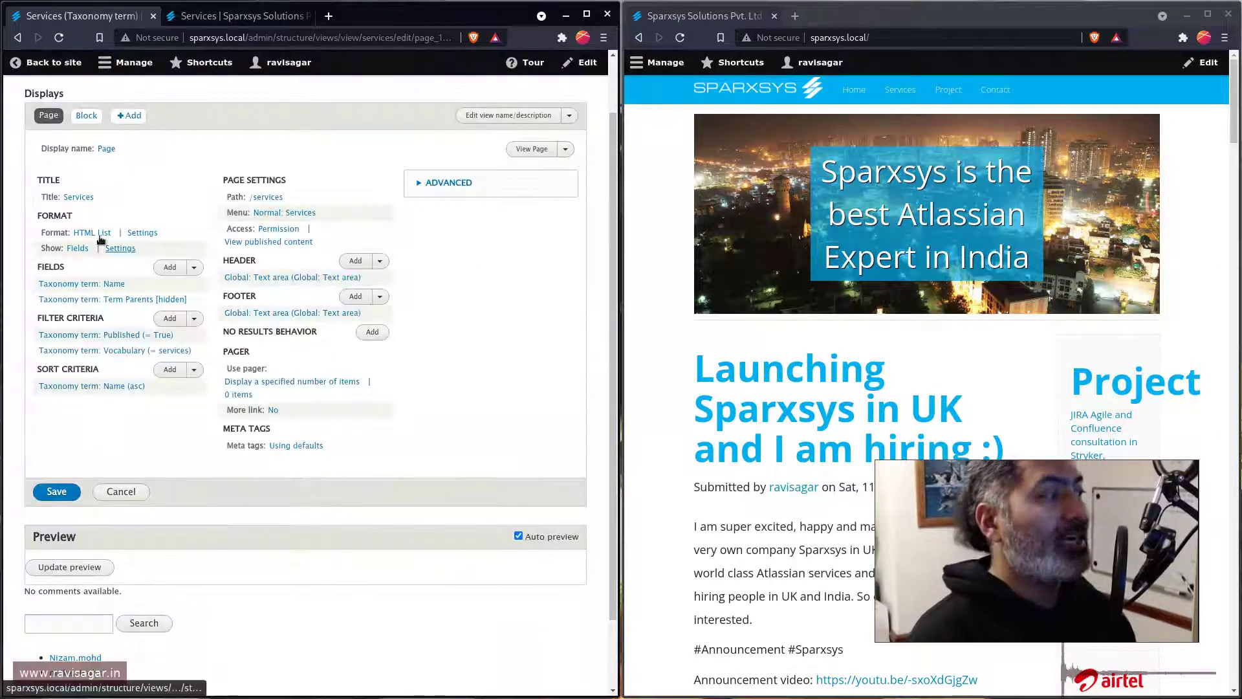
{"action": "left_click", "coordinate": [142, 232]}
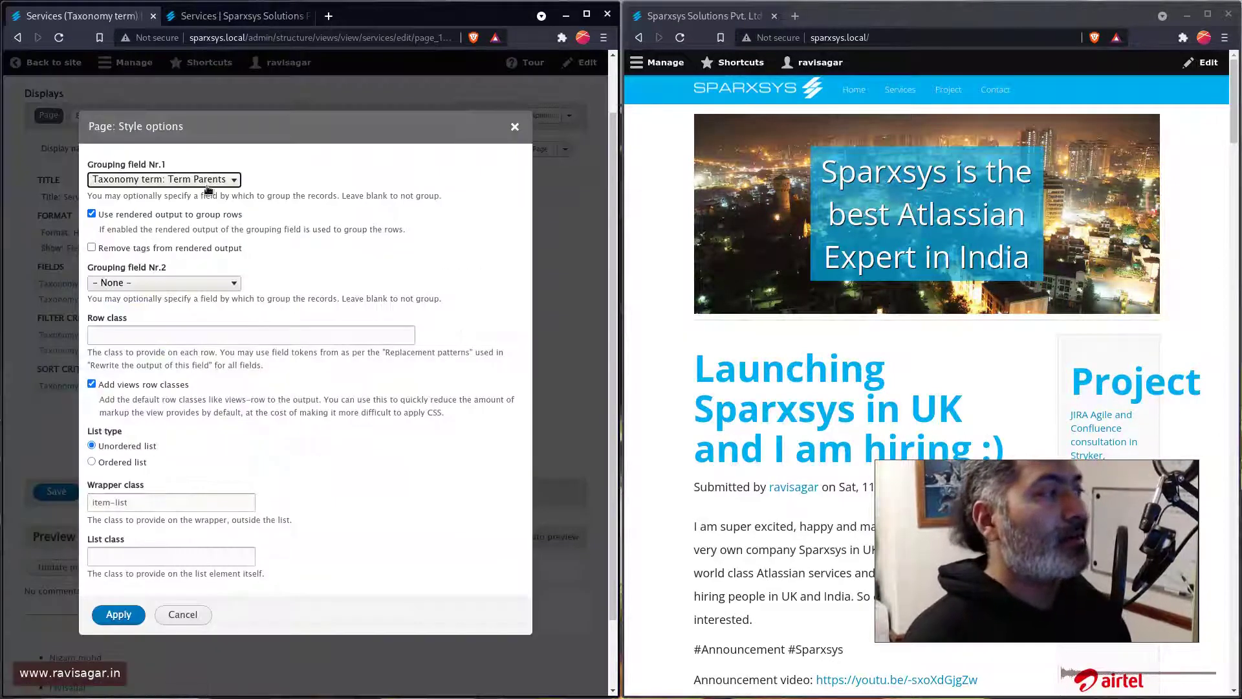
{"action": "left_click", "coordinate": [231, 181]}
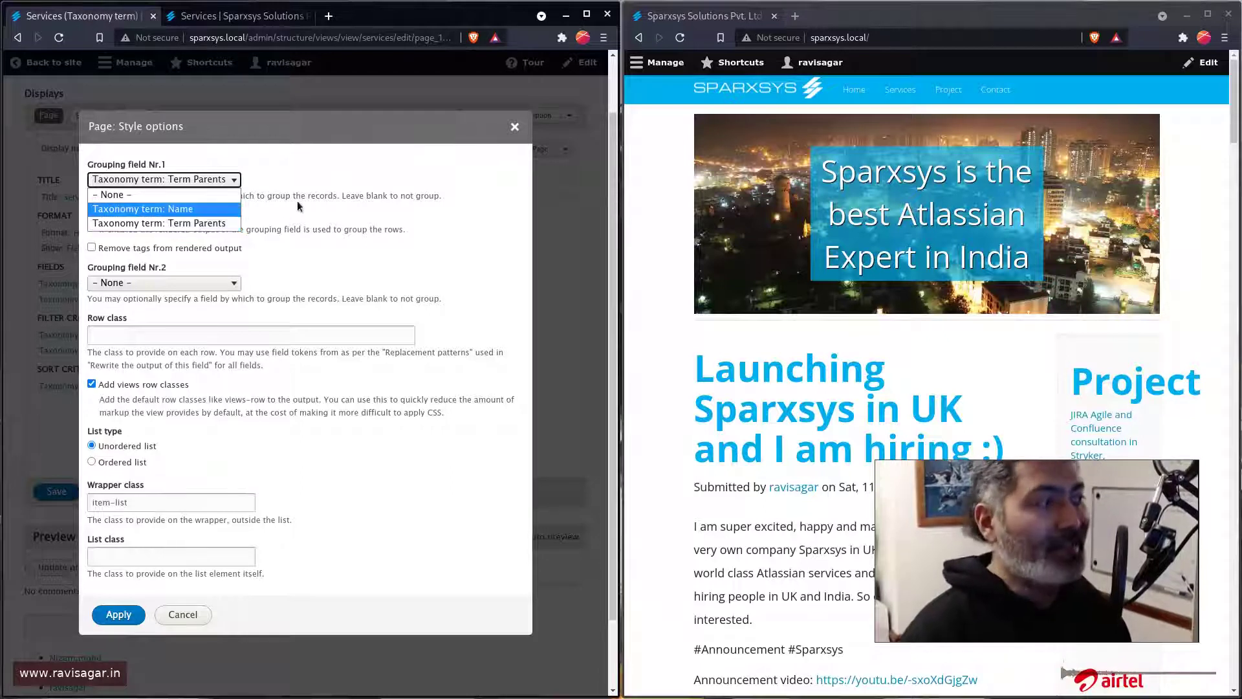
{"action": "left_click", "coordinate": [346, 167]}
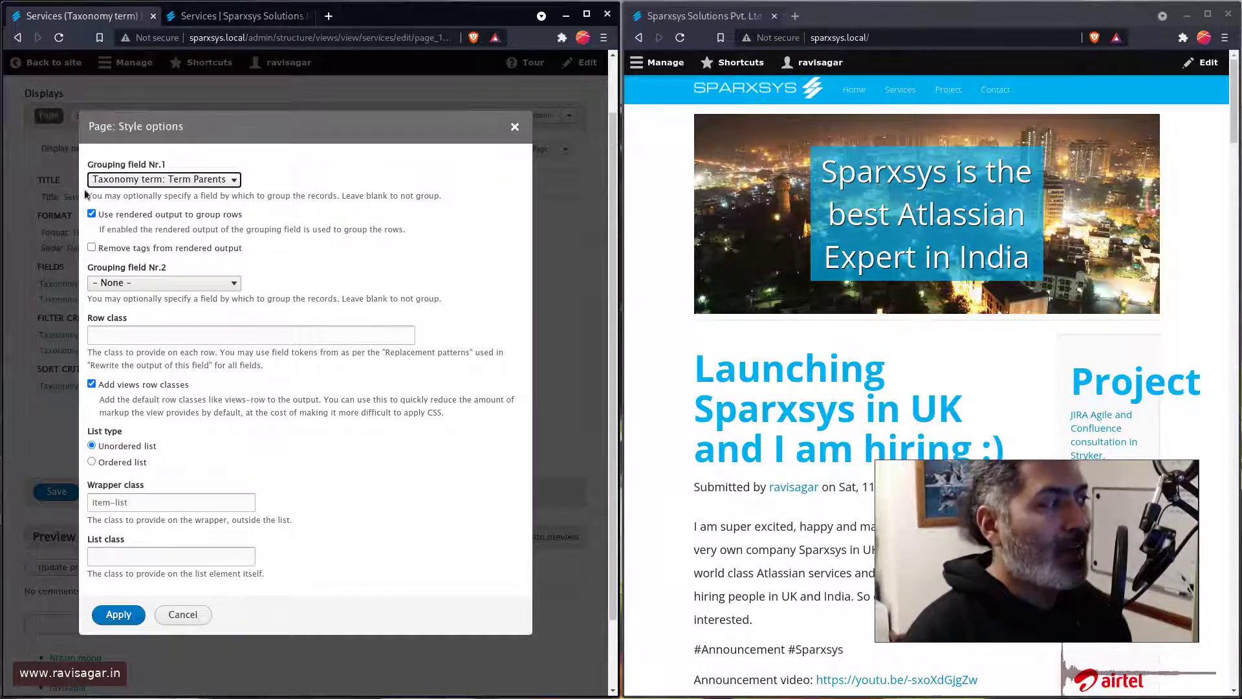
{"action": "left_click", "coordinate": [515, 127]}
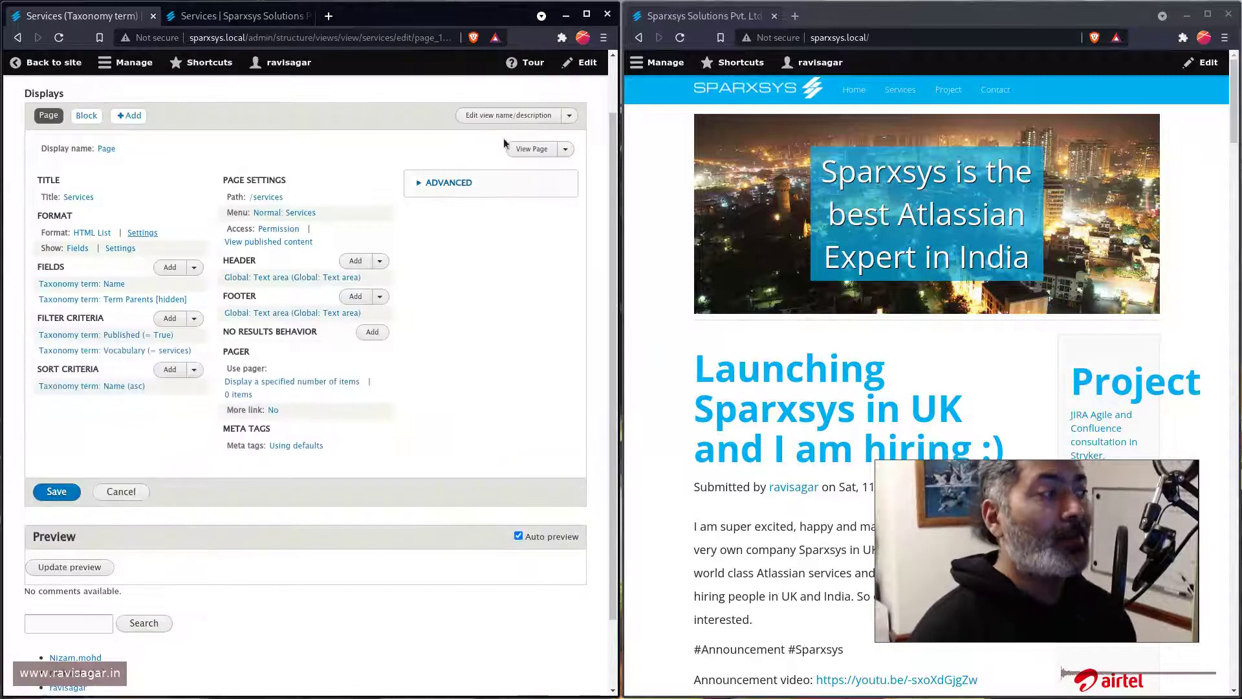
Step: Compare the Services page with the view configuration, examining the parent headings and the child terms under Atlassian Consultancy
{"action": "left_click", "coordinate": [234, 18]}
{"action": "left_click", "coordinate": [293, 292]}
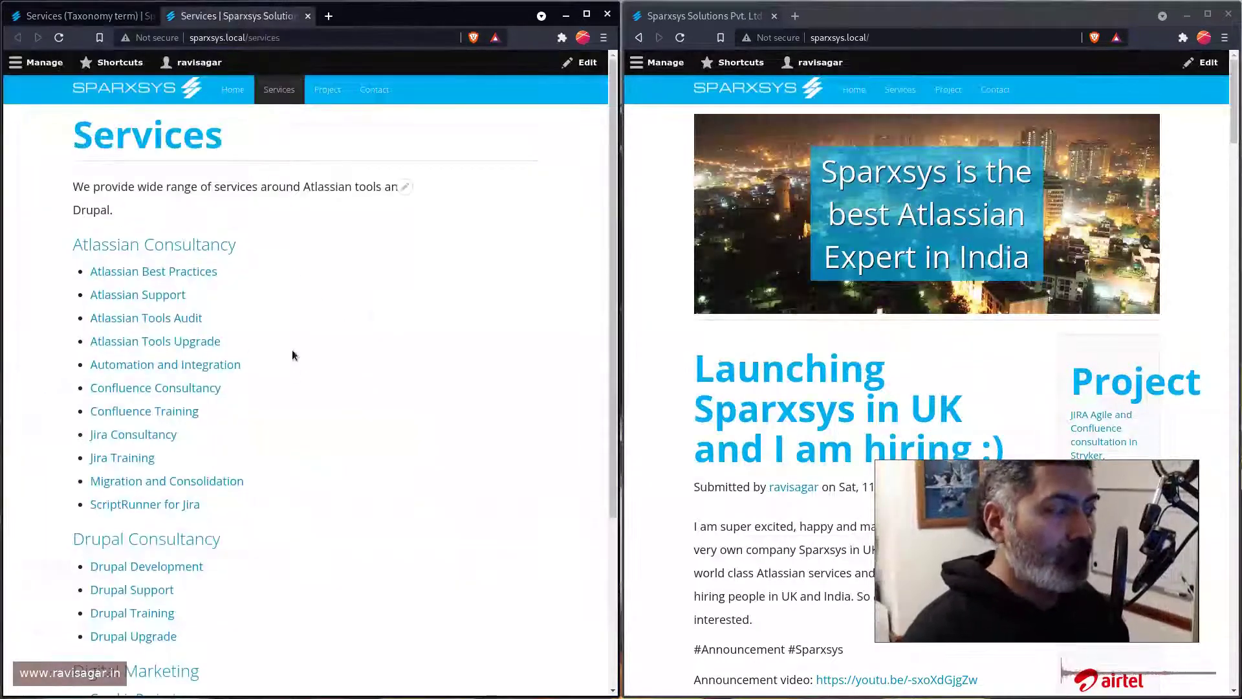
{"action": "scroll", "coordinate": [292, 368], "scroll_direction": "down", "scroll_amount": 3}
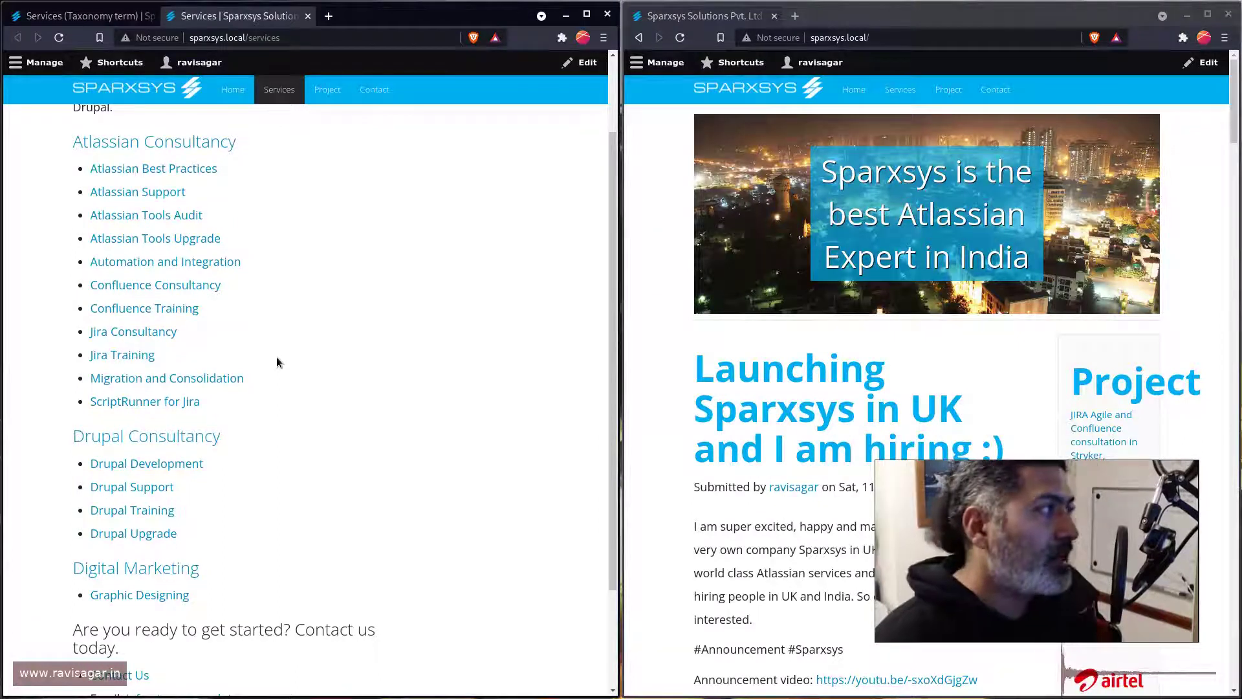
{"action": "left_click", "coordinate": [86, 15]}
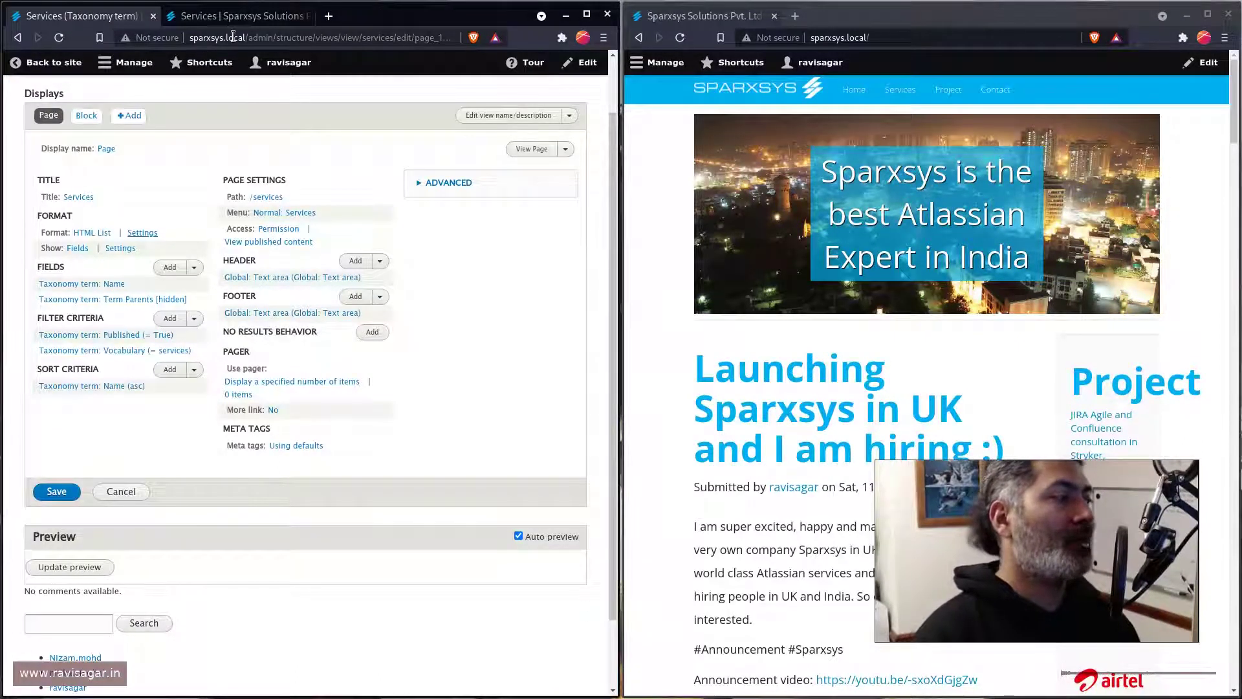
{"action": "left_click", "coordinate": [238, 15]}
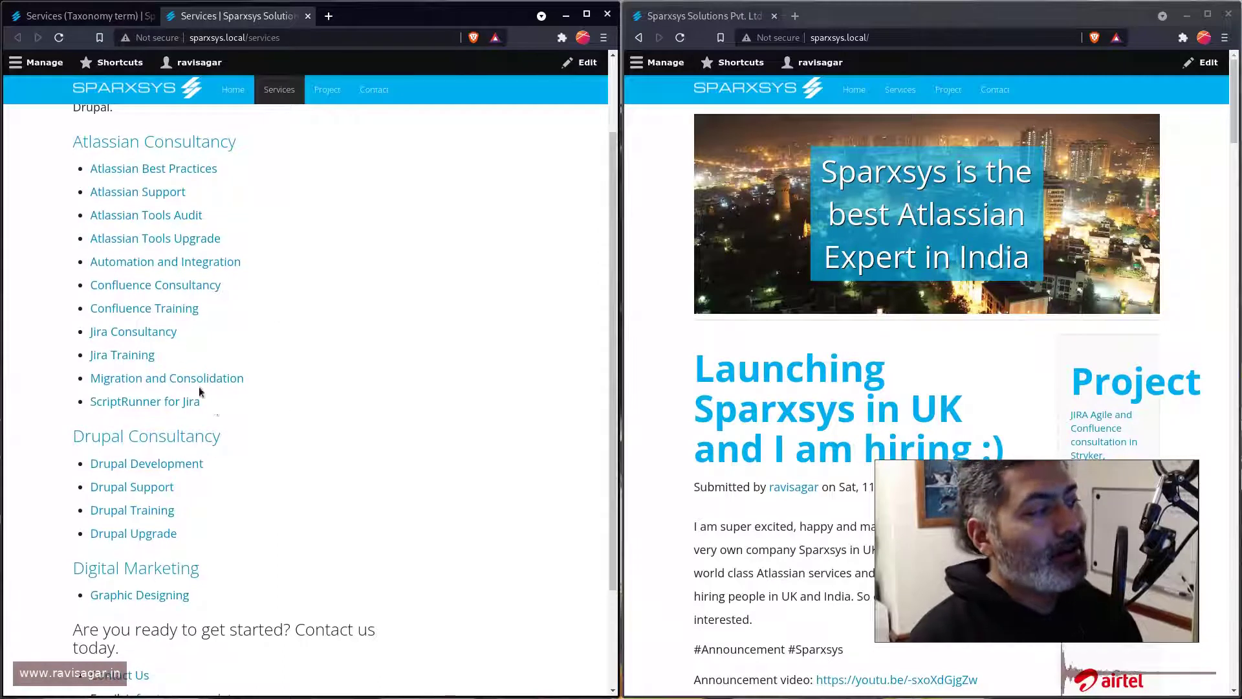
{"action": "left_click_drag", "start_coordinate": [214, 407], "coordinate": [66, 175]}
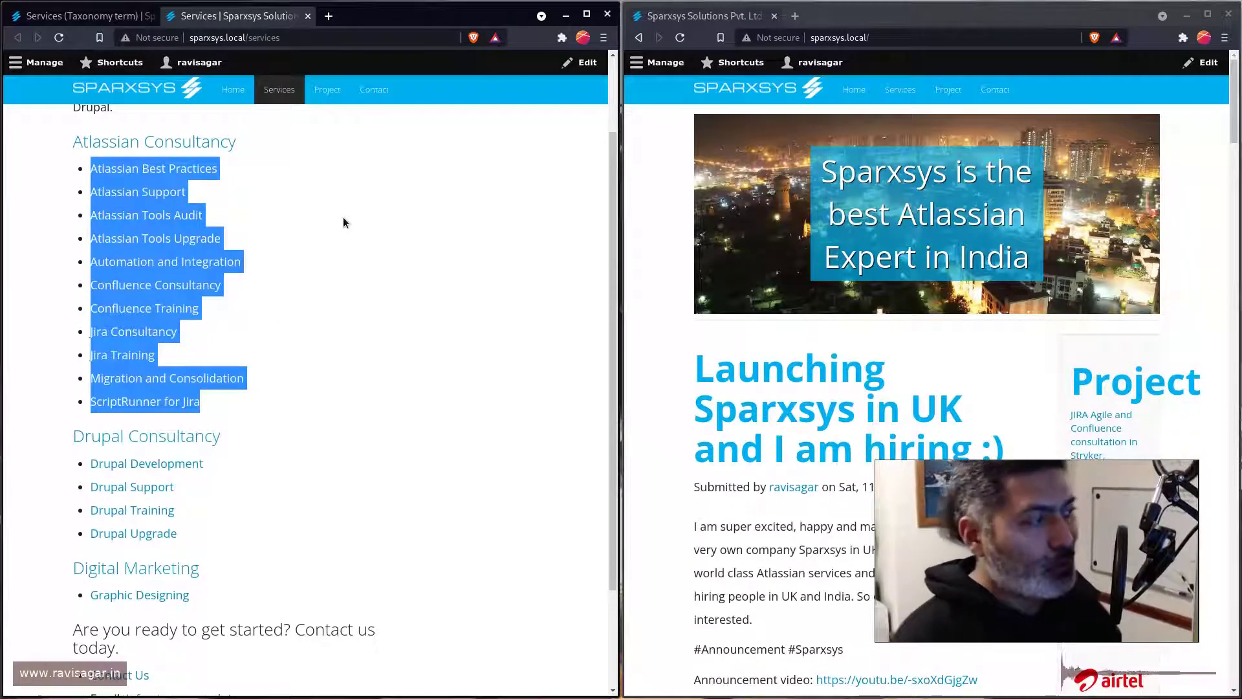
{"action": "left_click", "coordinate": [335, 268]}
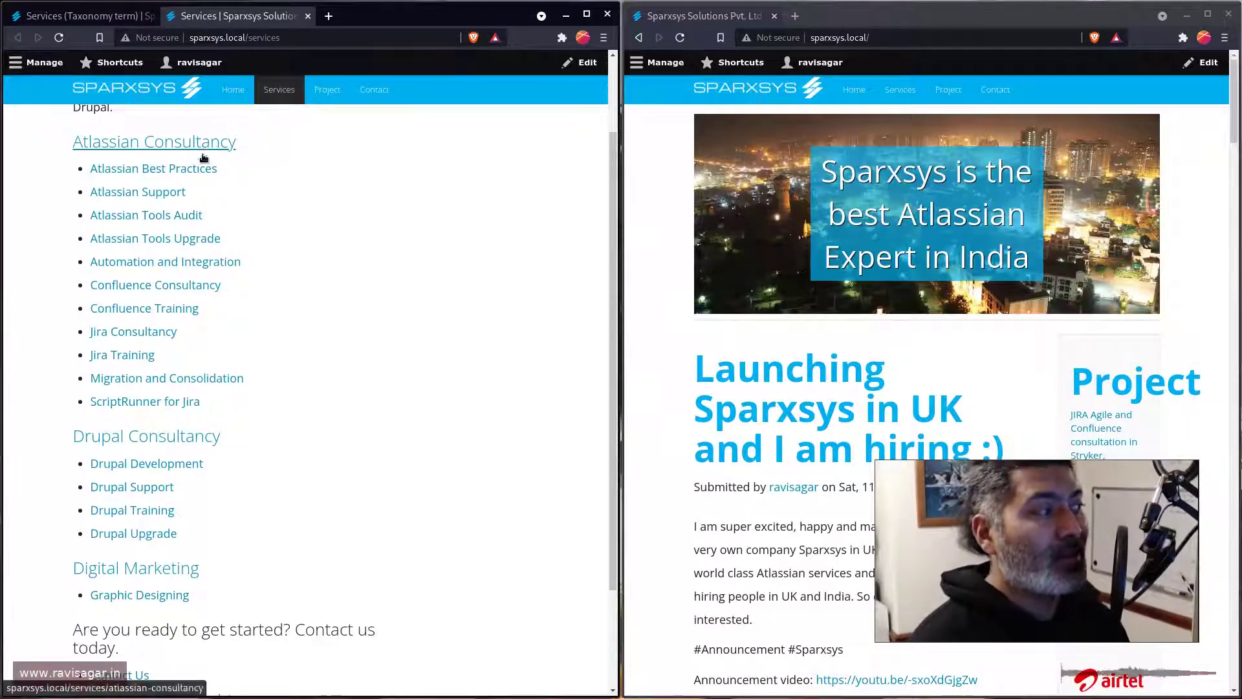
Step: Search the Services view's Taxonomy term relationships for "parent" without adding one, and review the existing Parent relationship's settings
{"action": "left_click", "coordinate": [97, 16]}
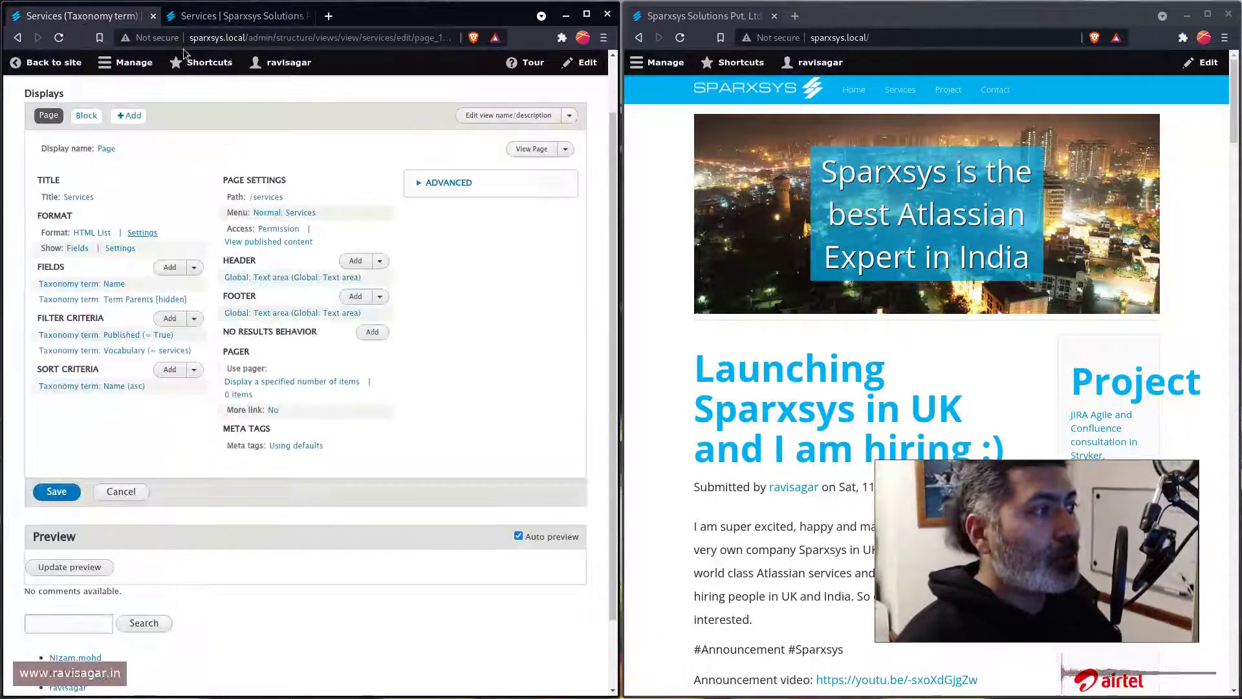
{"action": "left_click", "coordinate": [435, 184]}
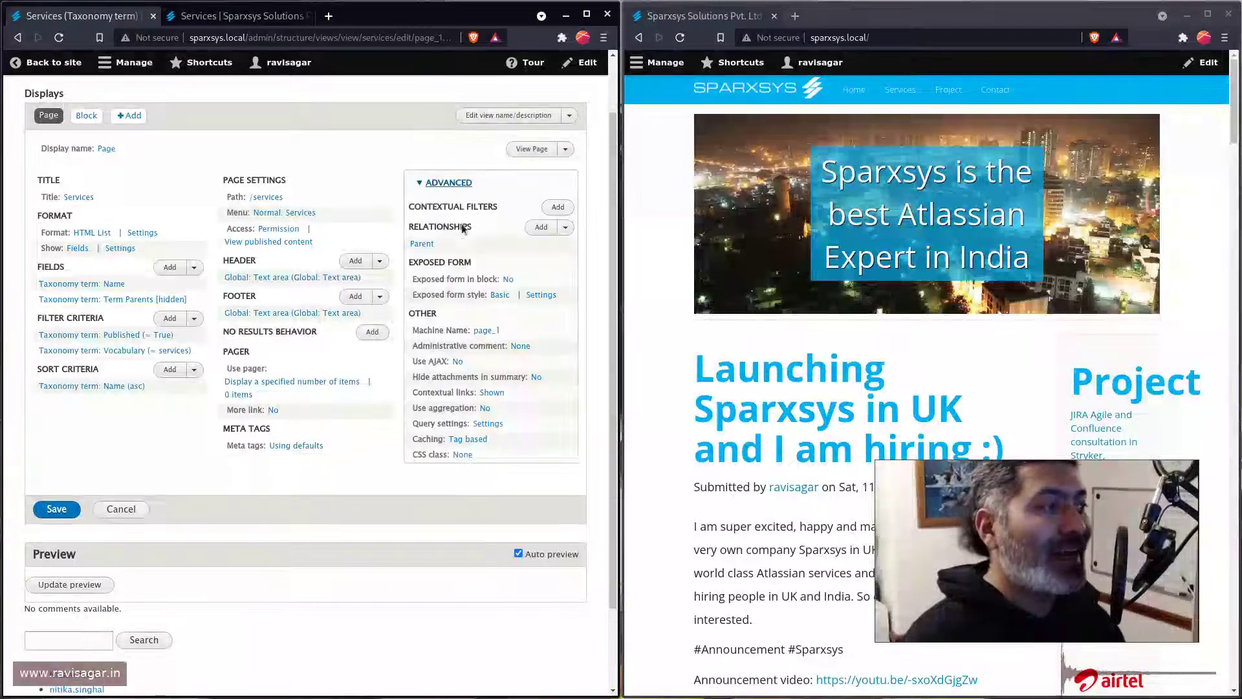
{"action": "left_click", "coordinate": [543, 228]}
{"action": "left_click", "coordinate": [431, 163]}
{"action": "left_click", "coordinate": [413, 184]}
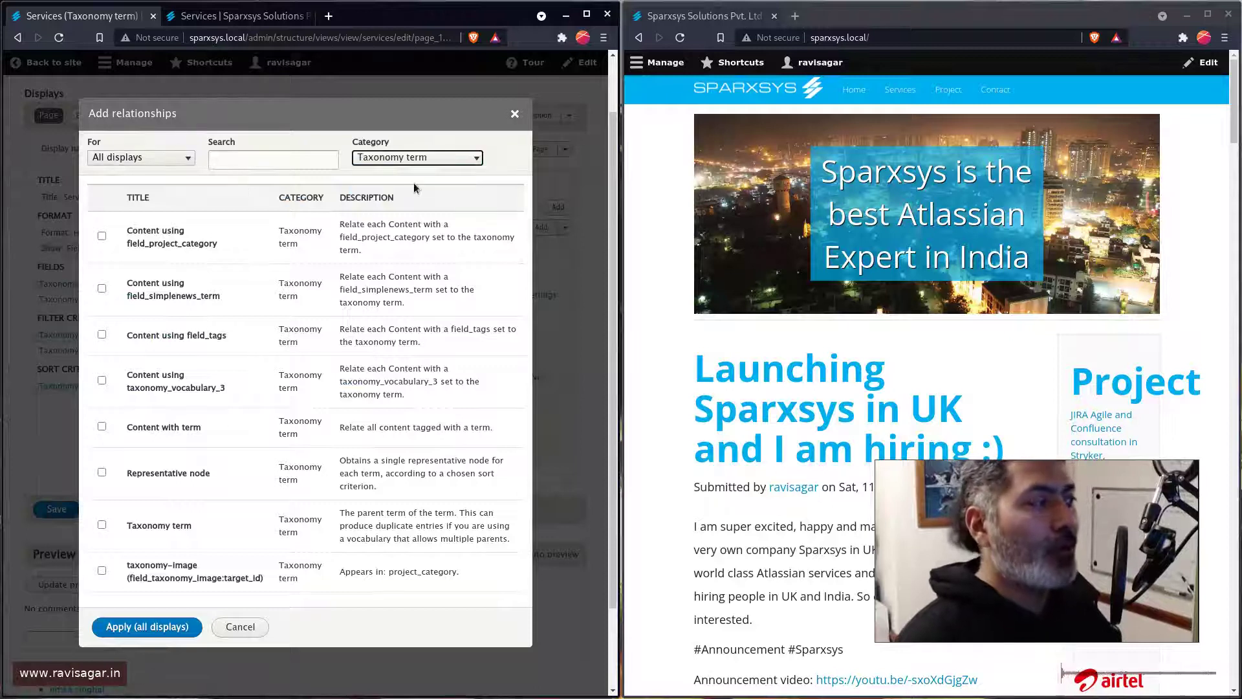
{"action": "left_click", "coordinate": [279, 165]}
{"action": "type", "text": "parent"}
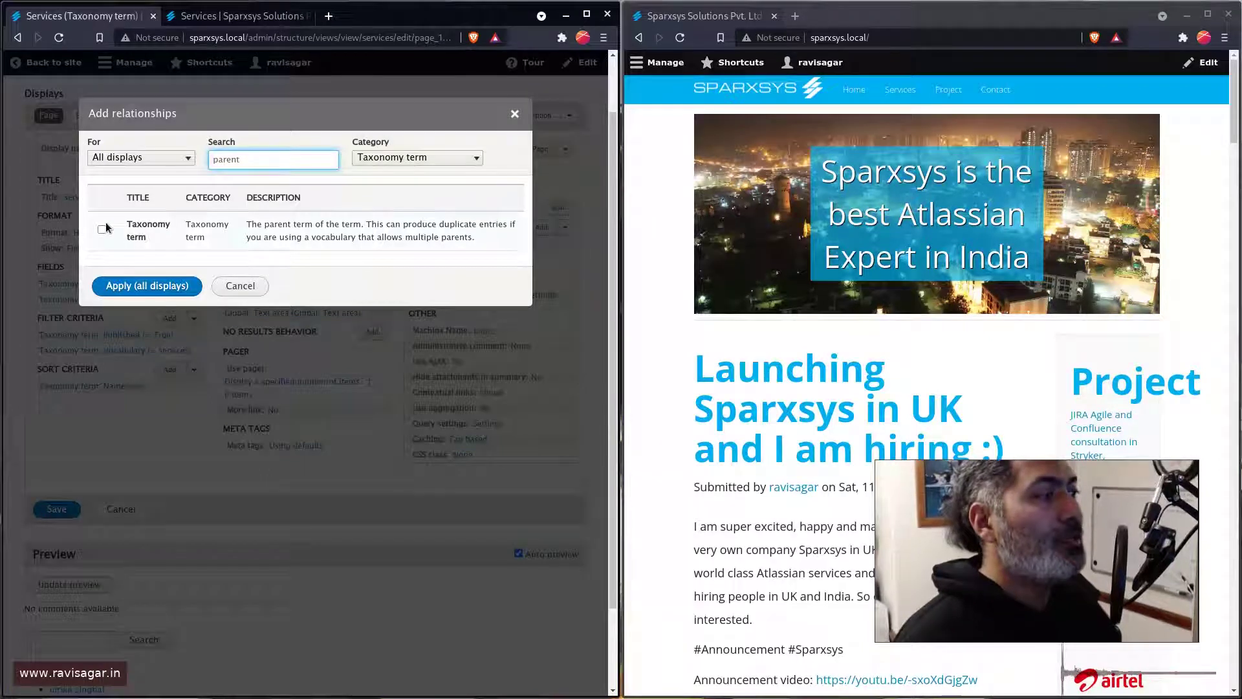
{"action": "left_click", "coordinate": [515, 114]}
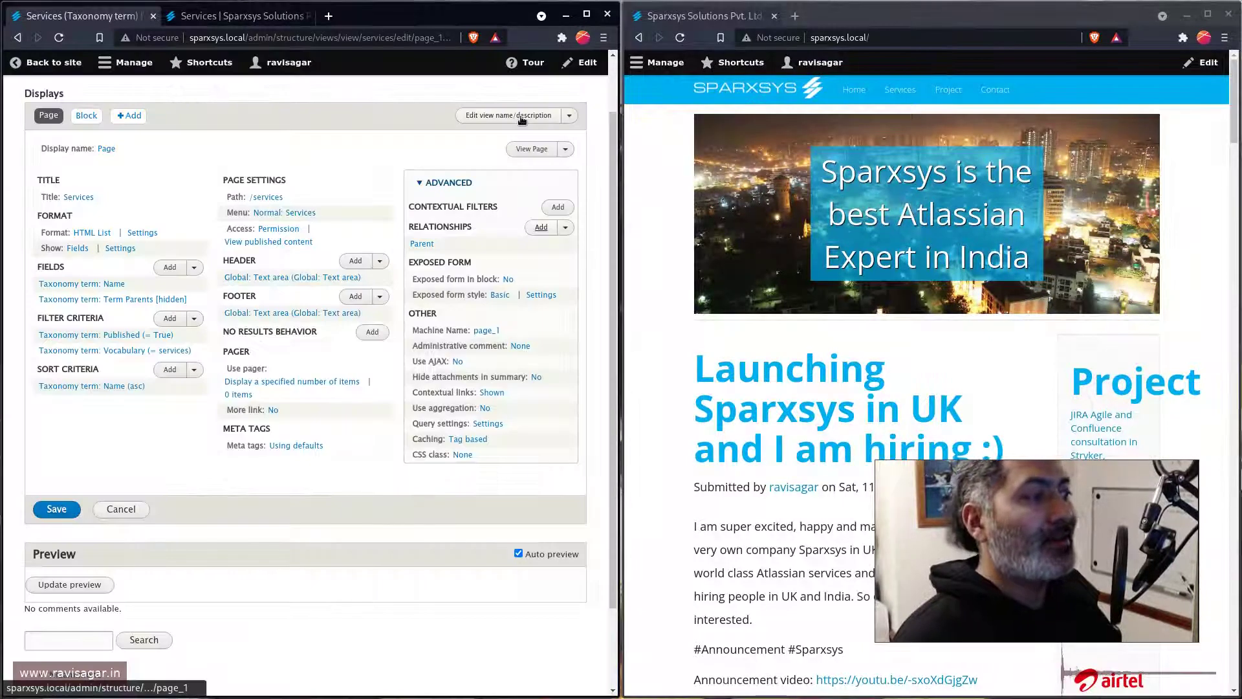
{"action": "left_click", "coordinate": [424, 244]}
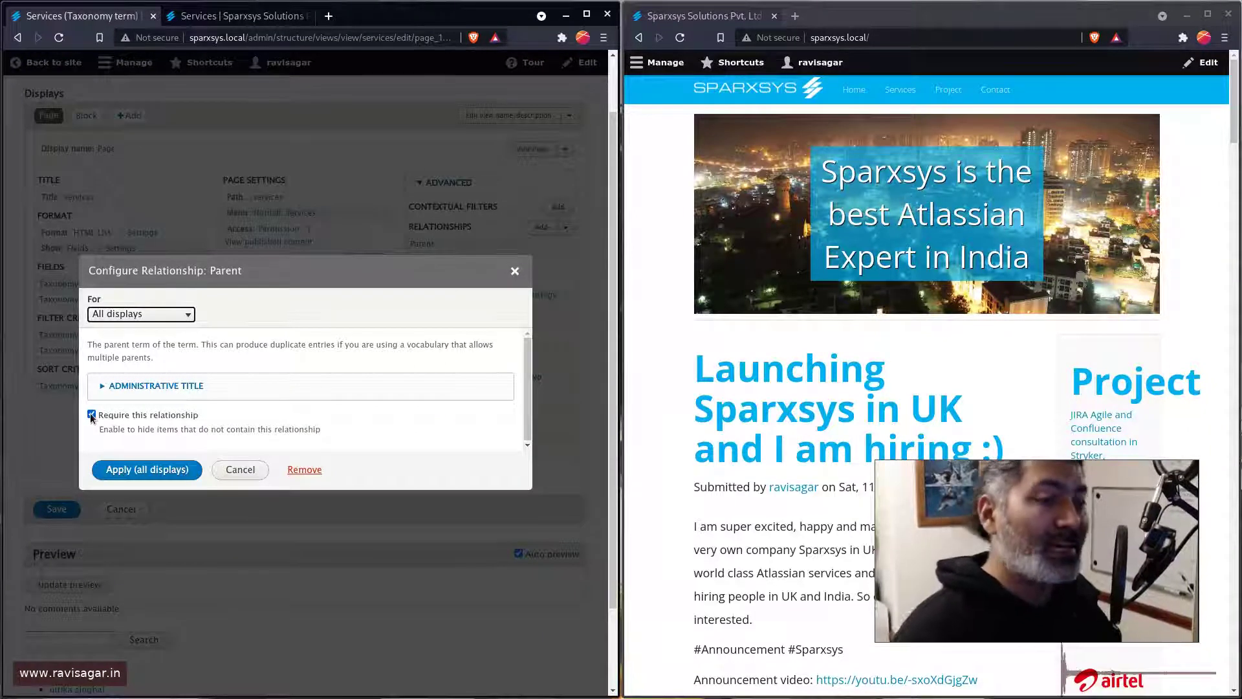
{"action": "left_click", "coordinate": [515, 270]}
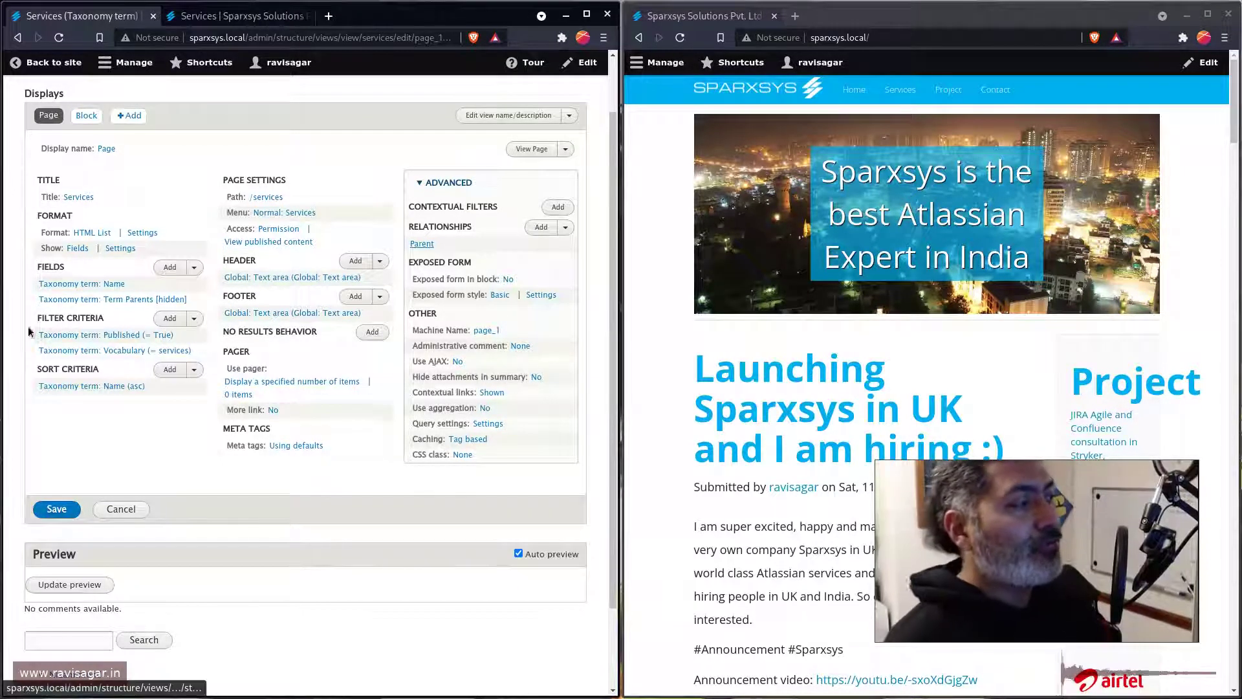
Step: Add a Taxonomy term: Term ID filter criterion to the Services view for This page (override) only
{"action": "double_click", "coordinate": [49, 317]}
{"action": "triple_click", "coordinate": [48, 317]}
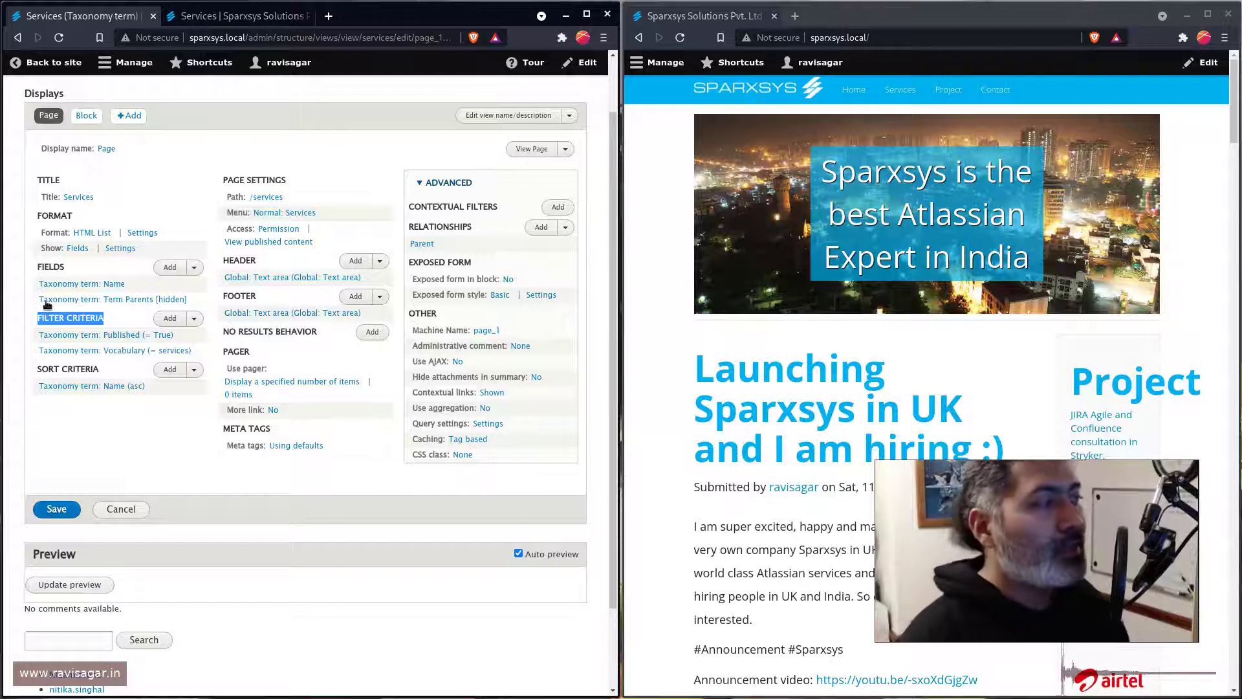
{"action": "left_click", "coordinate": [174, 317]}
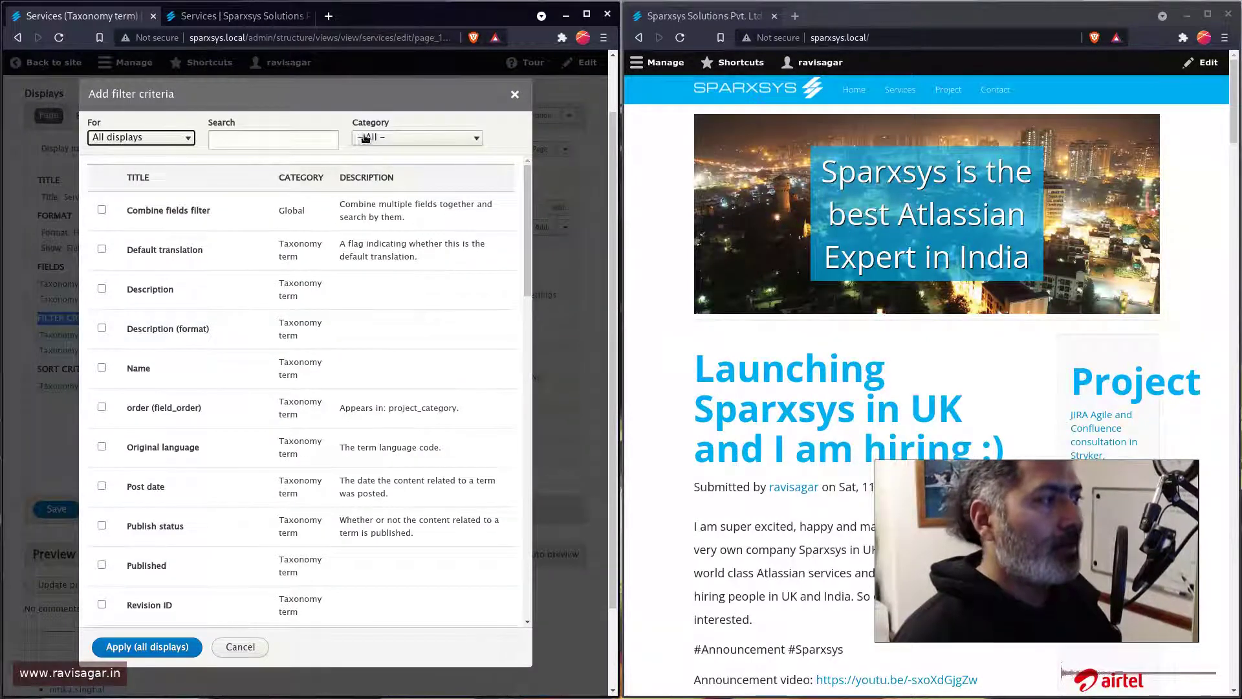
{"action": "left_click", "coordinate": [293, 145]}
{"action": "type", "text": "ter"}
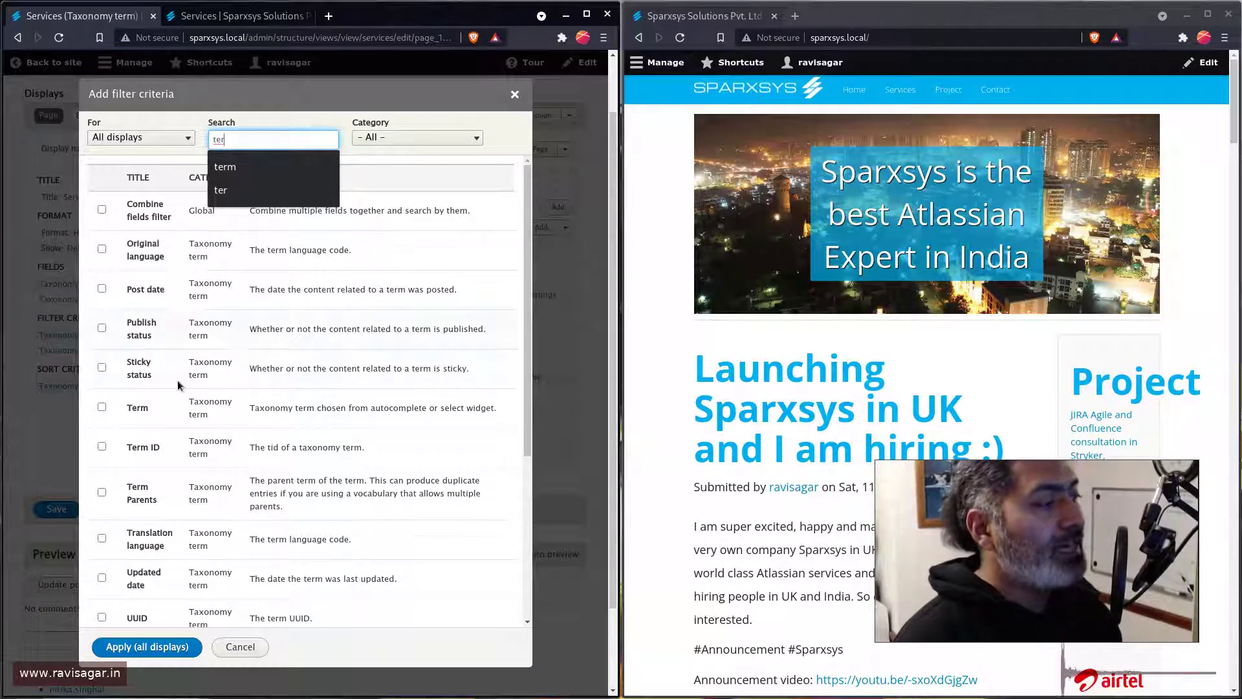
{"action": "left_click", "coordinate": [102, 446]}
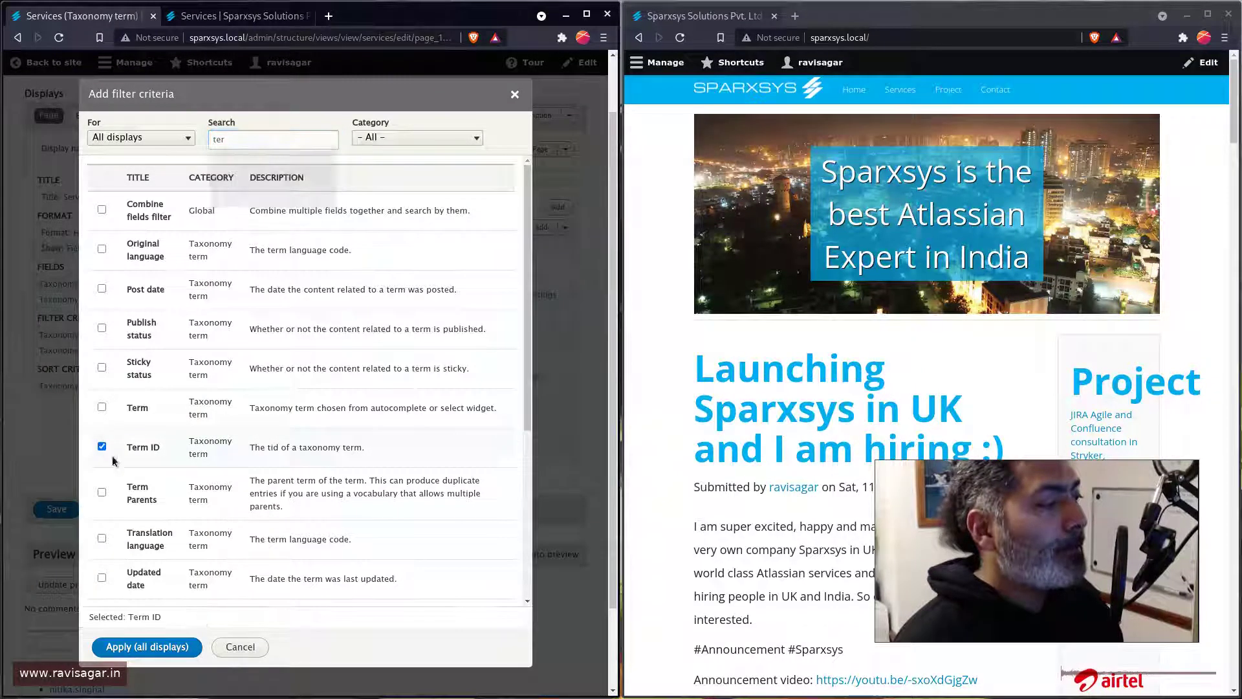
{"action": "left_click", "coordinate": [131, 138]}
{"action": "left_click", "coordinate": [128, 166]}
{"action": "left_click", "coordinate": [163, 646]}
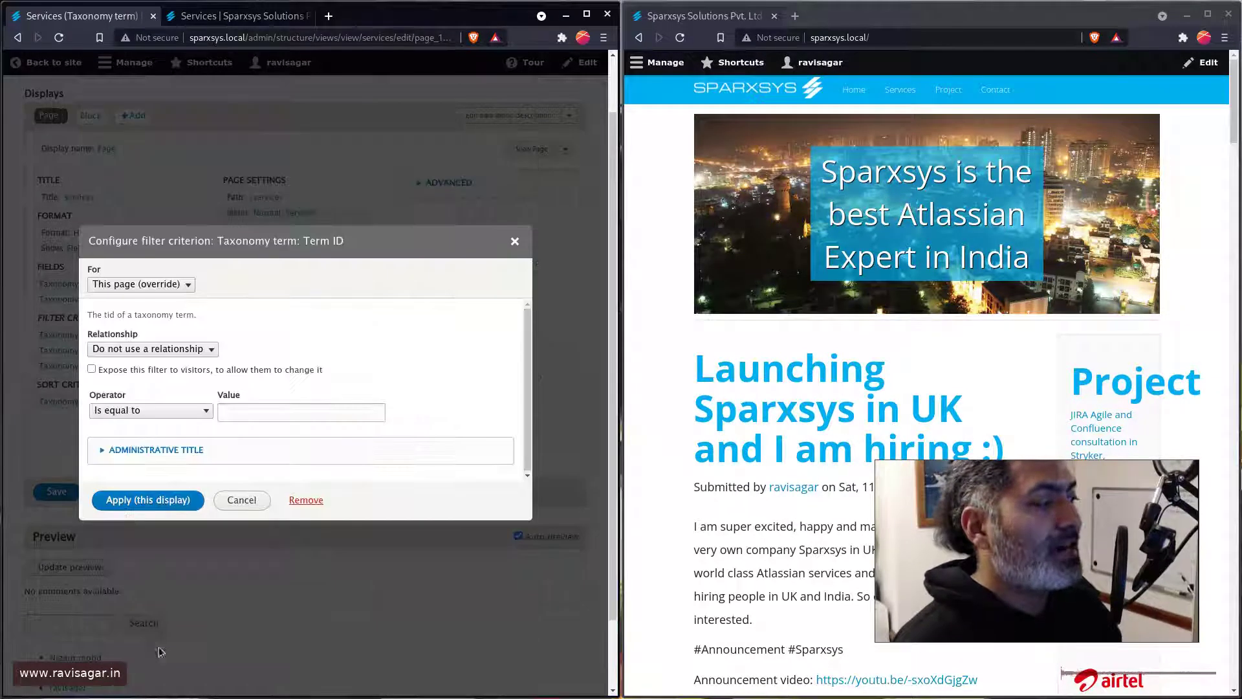
Step: Set the Term ID filter's operator to Is empty (NULL) and its relationship to Parent
{"action": "left_click", "coordinate": [194, 410]}
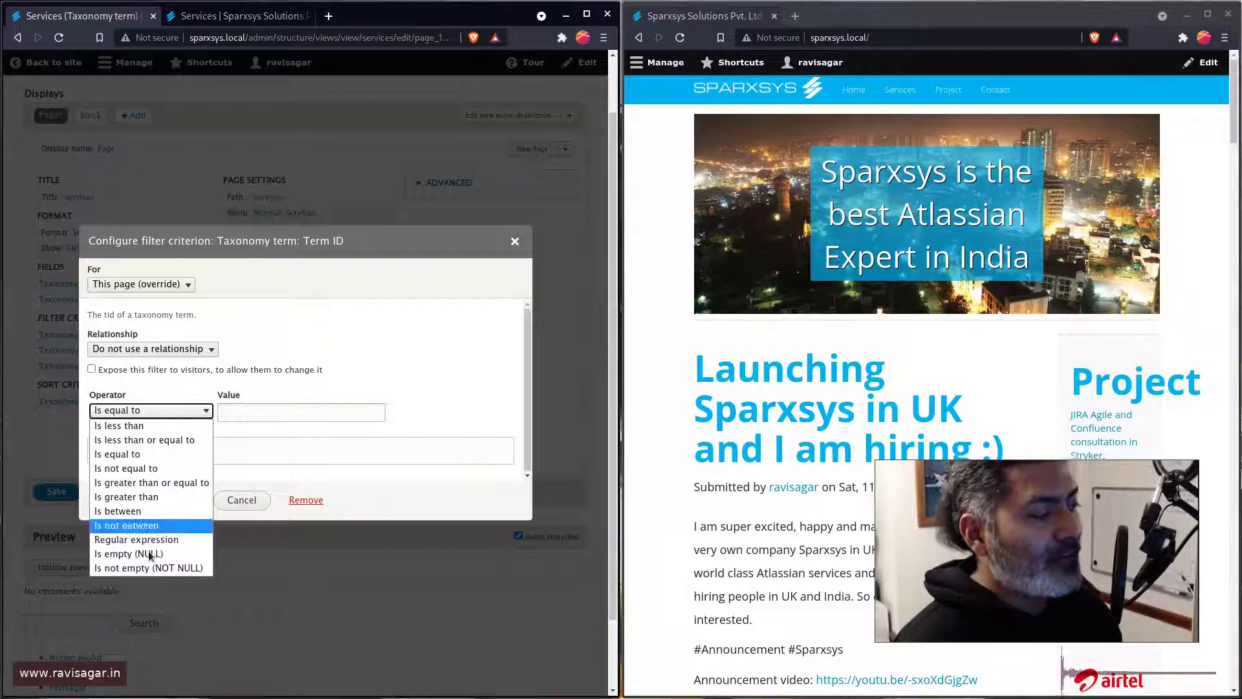
{"action": "left_click", "coordinate": [144, 553]}
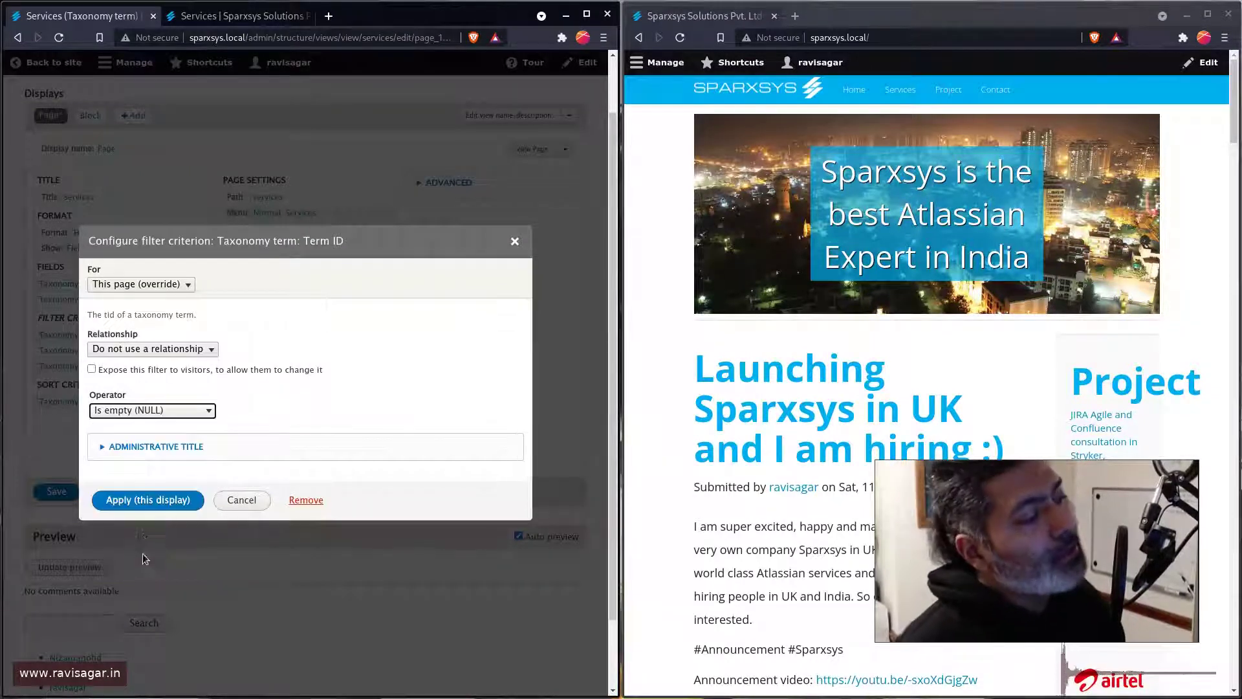
{"action": "left_click", "coordinate": [146, 413]}
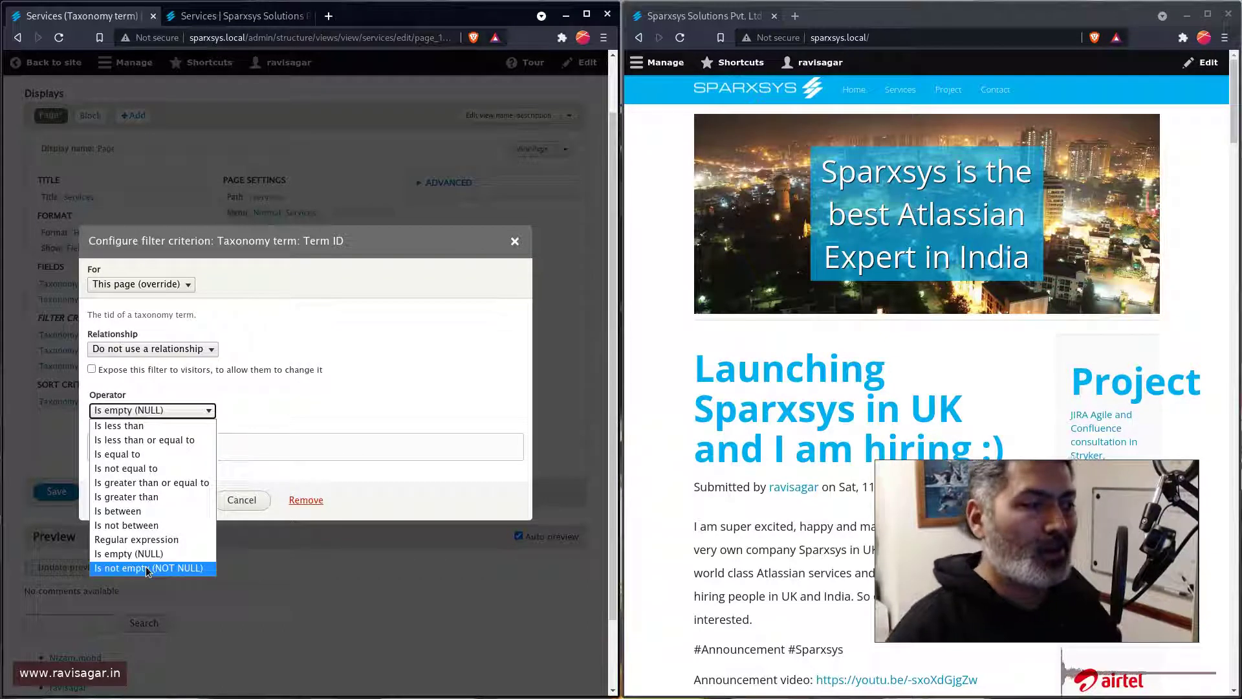
{"action": "left_click", "coordinate": [349, 383]}
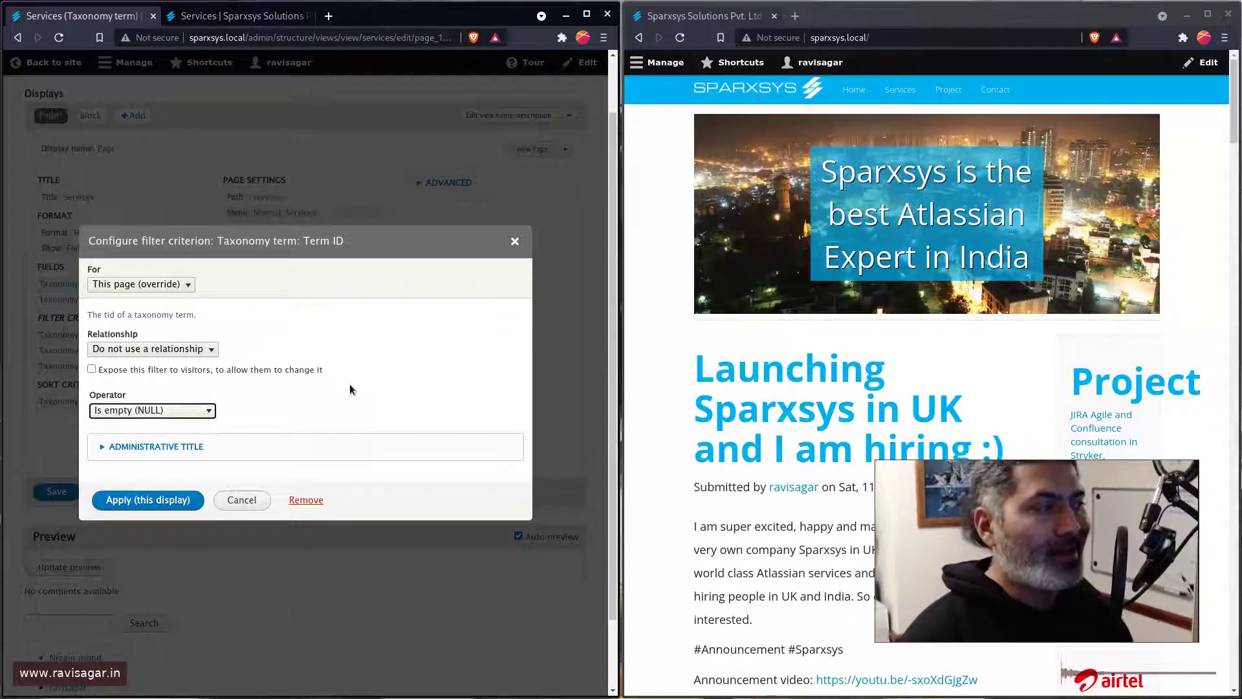
{"action": "left_click", "coordinate": [153, 351]}
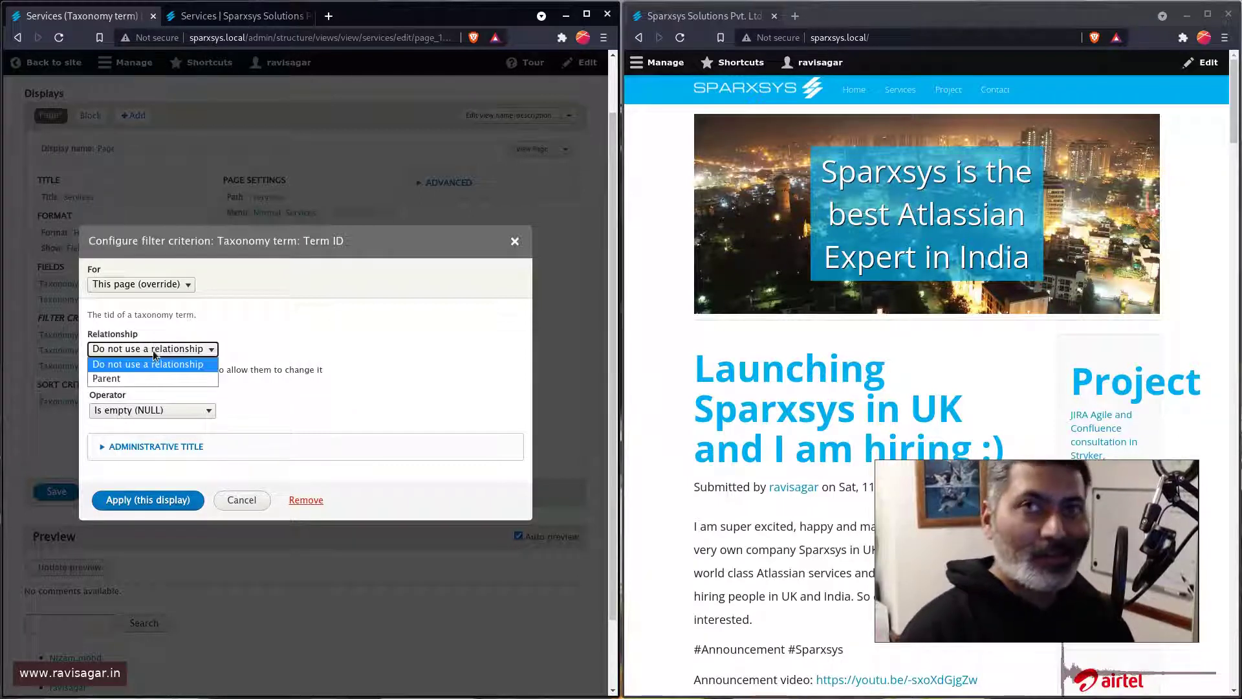
{"action": "left_click", "coordinate": [124, 381]}
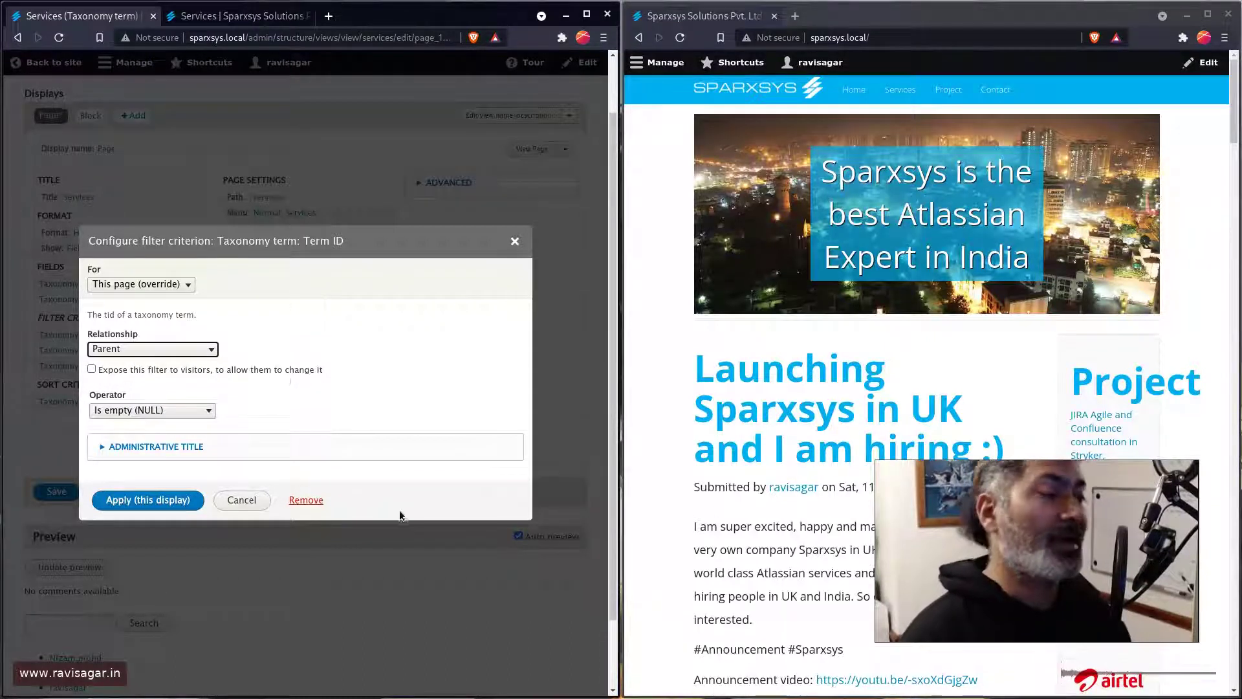
Step: Remove the Term ID filter criterion and save the Services view
{"action": "left_click", "coordinate": [317, 505]}
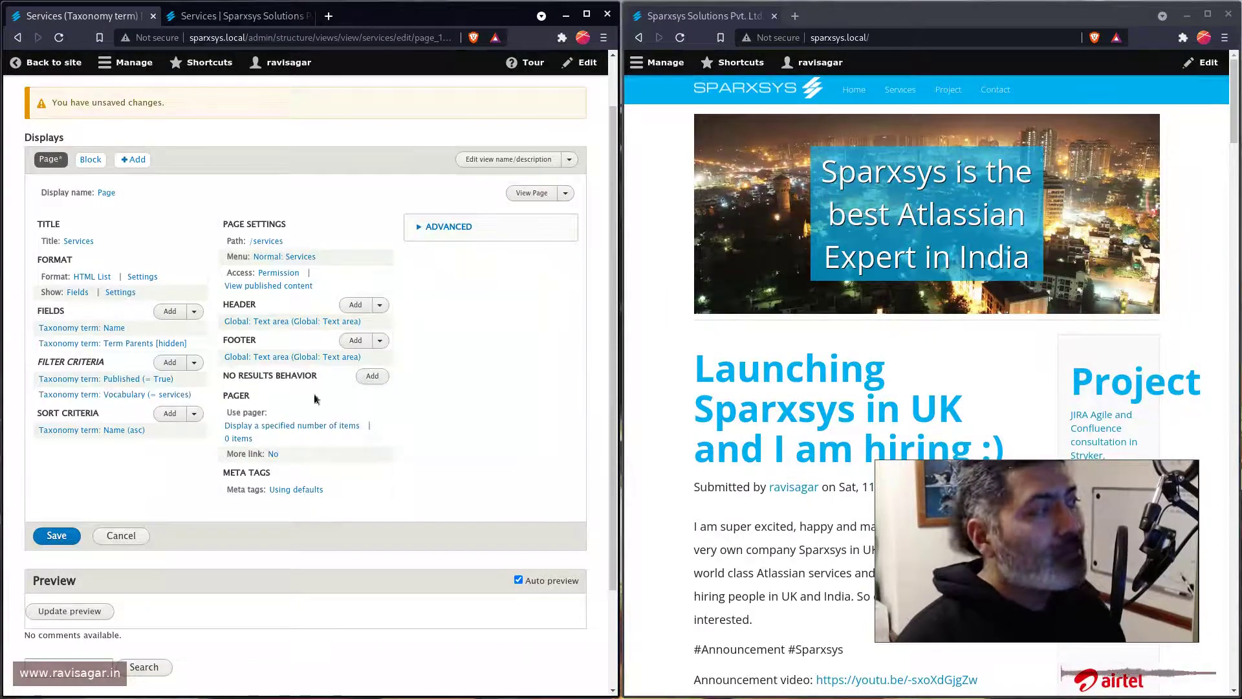
{"action": "left_click", "coordinate": [56, 537]}
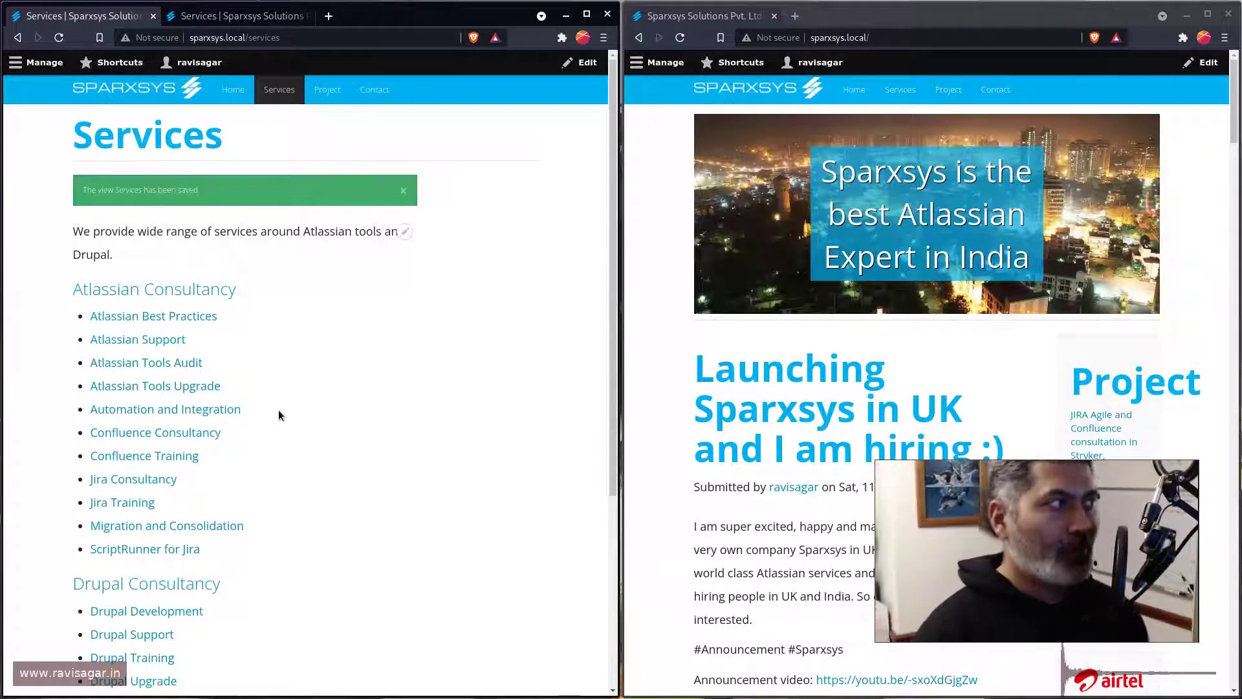
{"action": "left_click", "coordinate": [193, 36]}
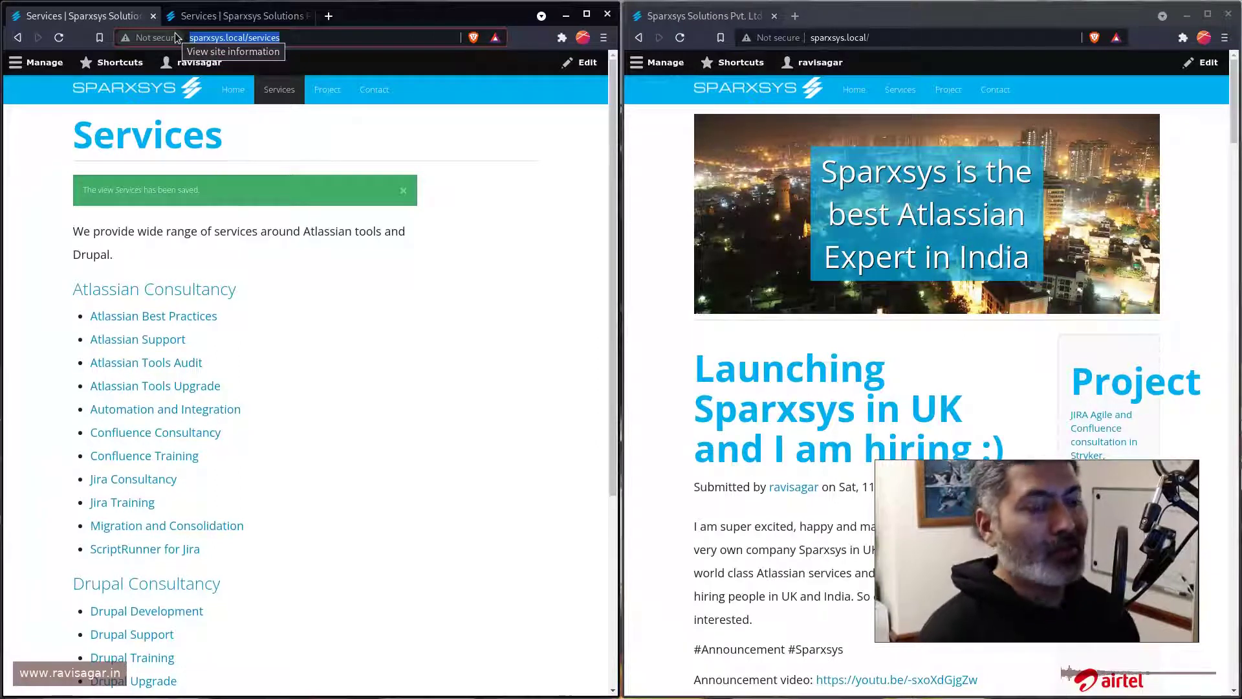
{"action": "left_click", "coordinate": [440, 340]}
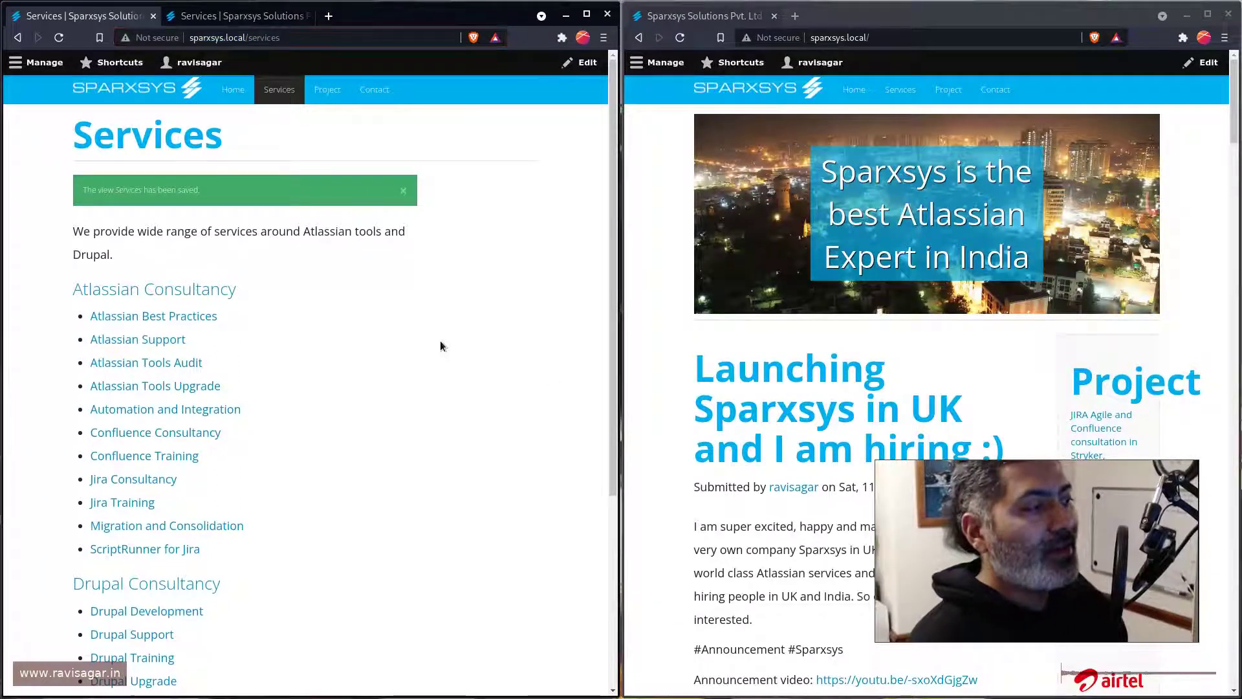
Step: Examine the Atlassian Consultancy term page and its listed project about multiple JIRA, Confluence and JIRA Agile trainings in HCL, Noida
{"action": "left_click", "coordinate": [139, 292]}
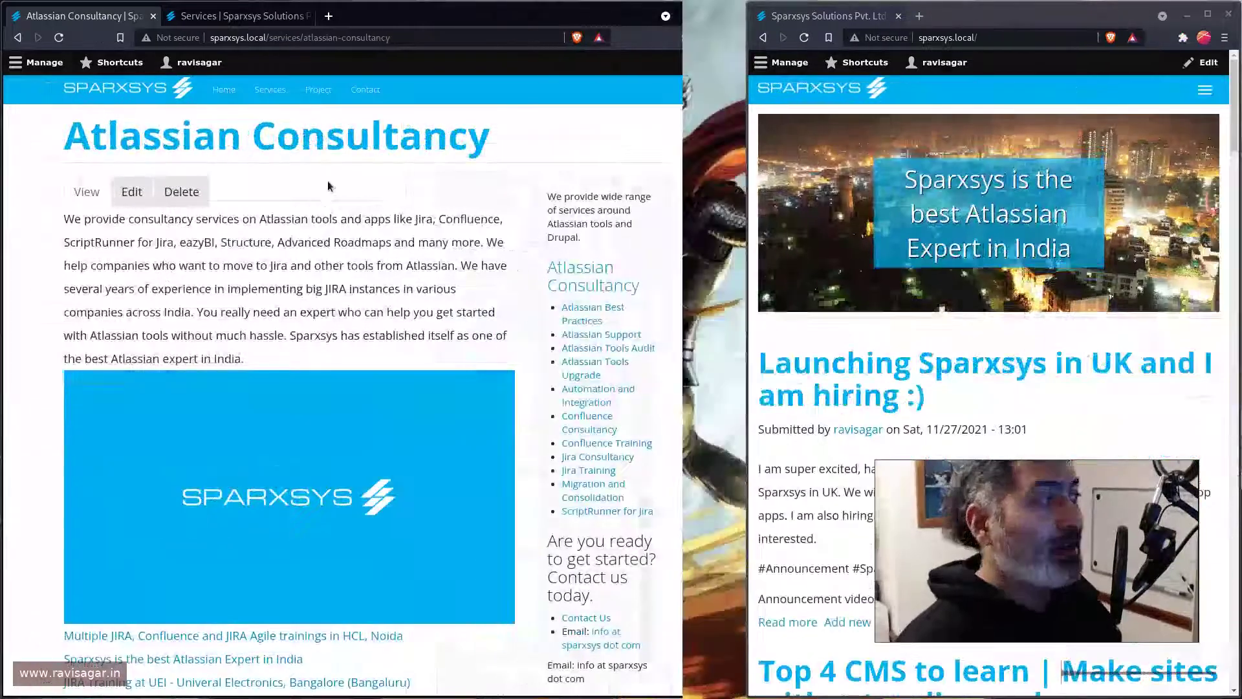
{"action": "scroll", "coordinate": [370, 391], "scroll_direction": "down", "scroll_amount": 3}
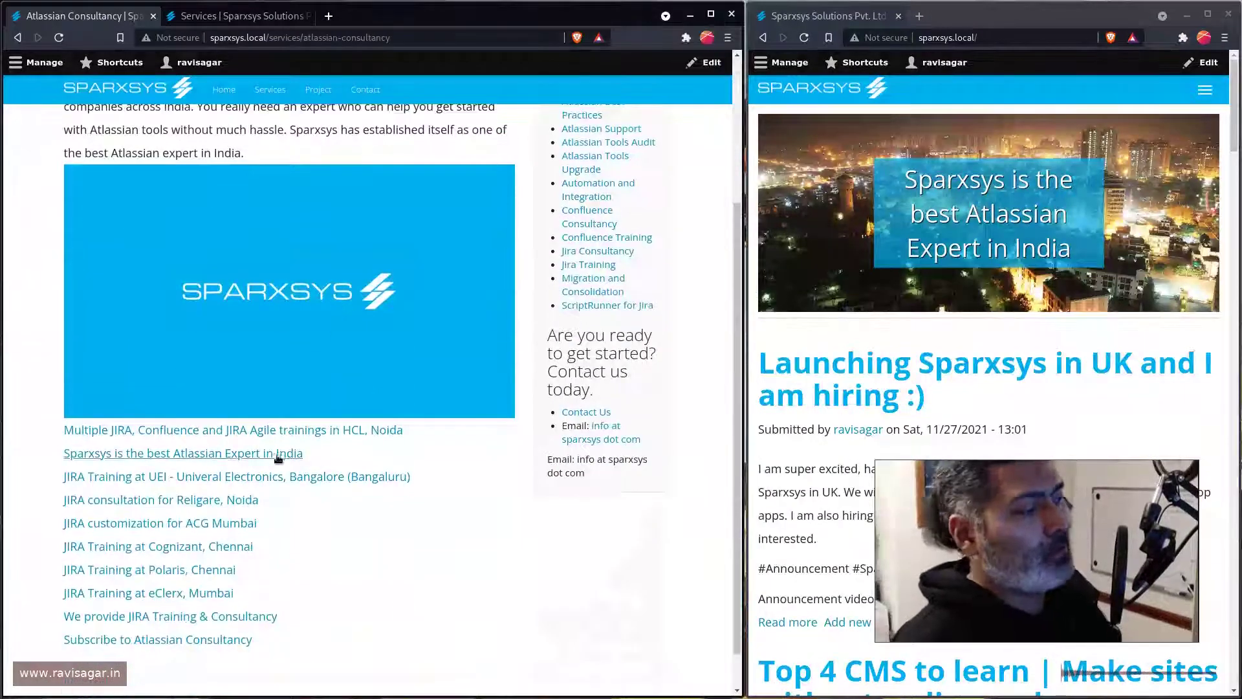
{"action": "middle_click", "coordinate": [220, 432]}
{"action": "left_click", "coordinate": [366, 19]}
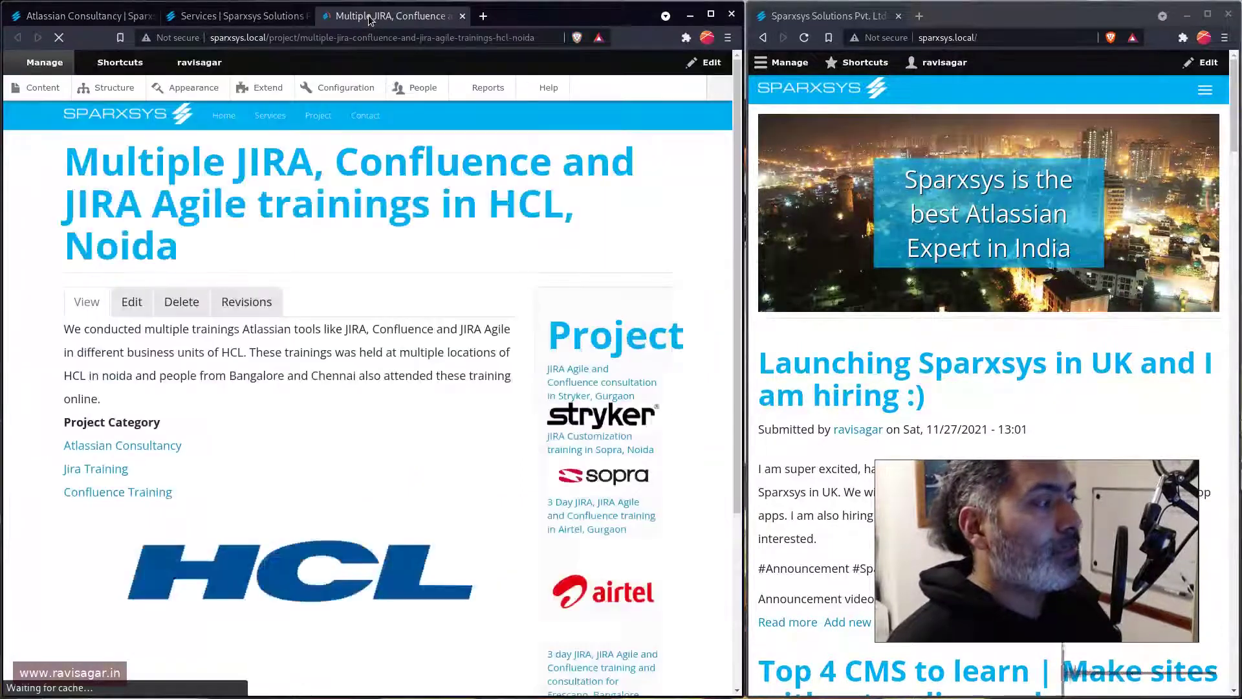
{"action": "middle_click", "coordinate": [368, 15]}
{"action": "left_click", "coordinate": [73, 19]}
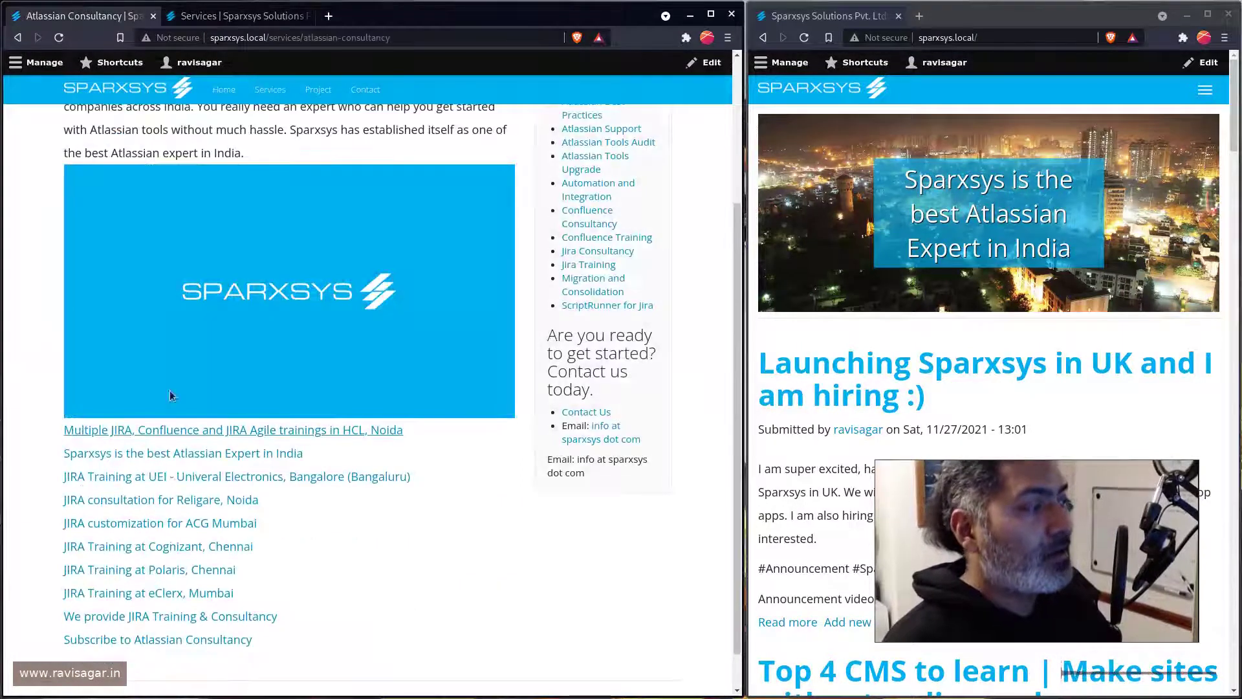
{"action": "scroll", "coordinate": [262, 444], "scroll_direction": "up", "scroll_amount": 3}
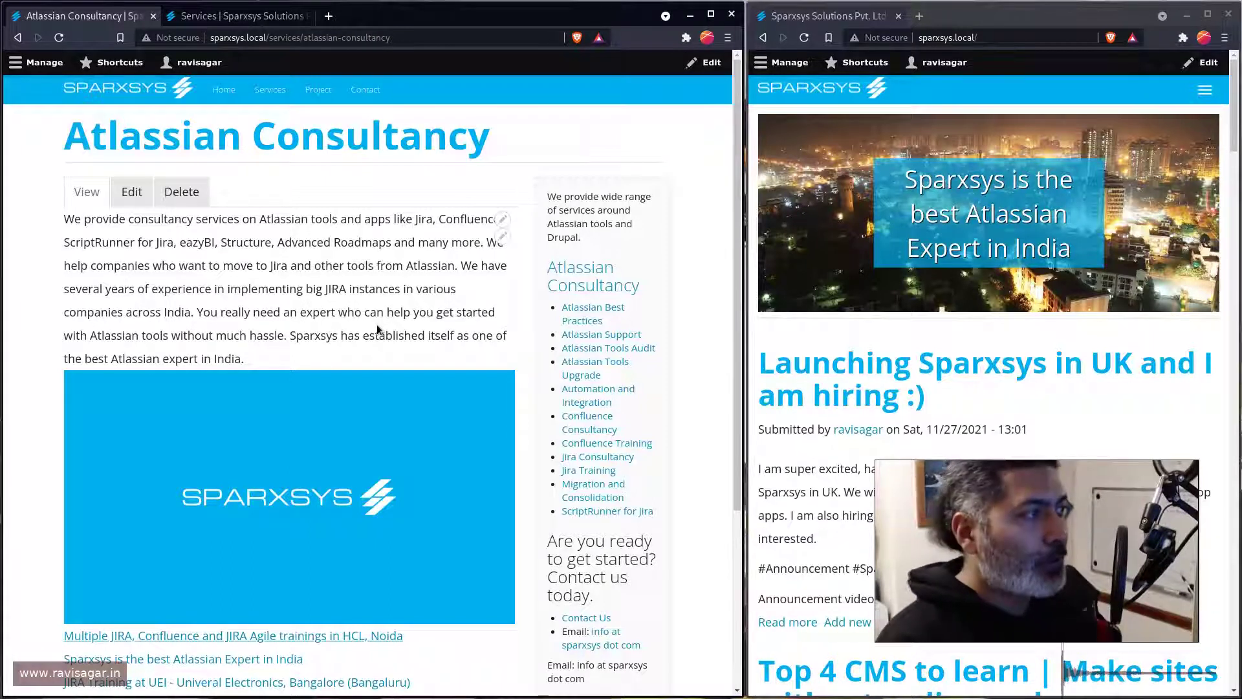
Step: Examine the Atlassian Consultancy page's heading, its list of related content and the sidebar block of child services
{"action": "left_click_drag", "start_coordinate": [65, 142], "coordinate": [507, 147]}
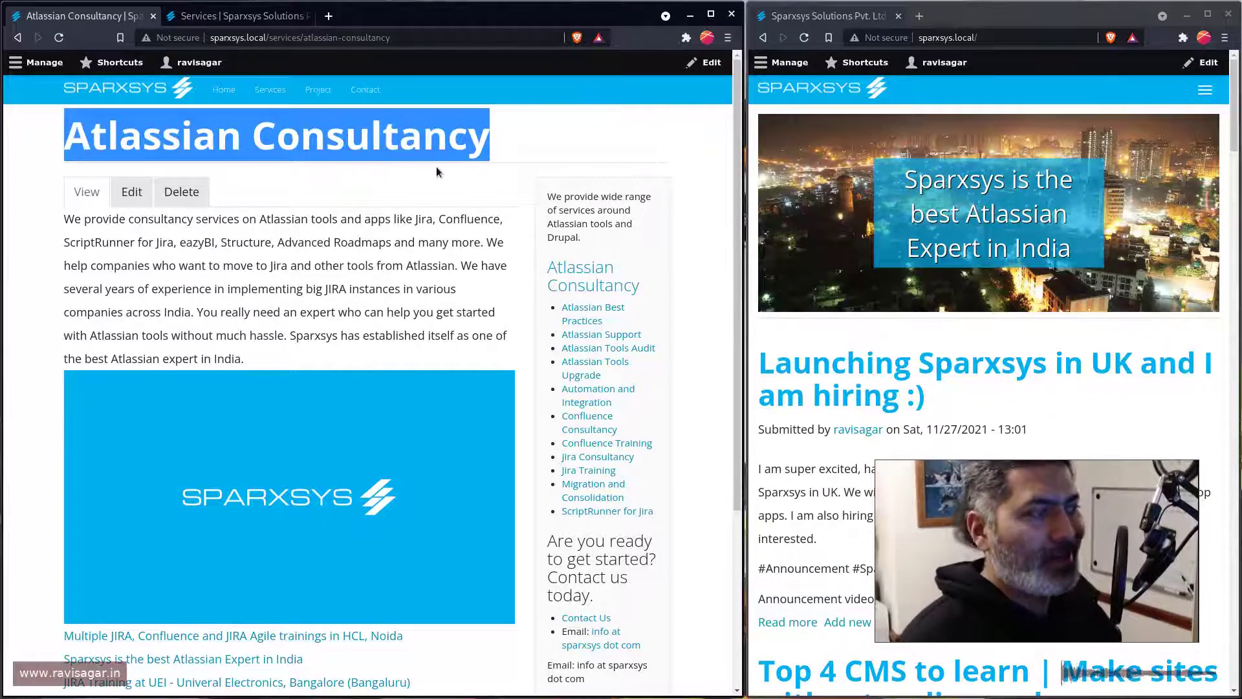
{"action": "scroll", "coordinate": [437, 171], "scroll_direction": "down", "scroll_amount": 4}
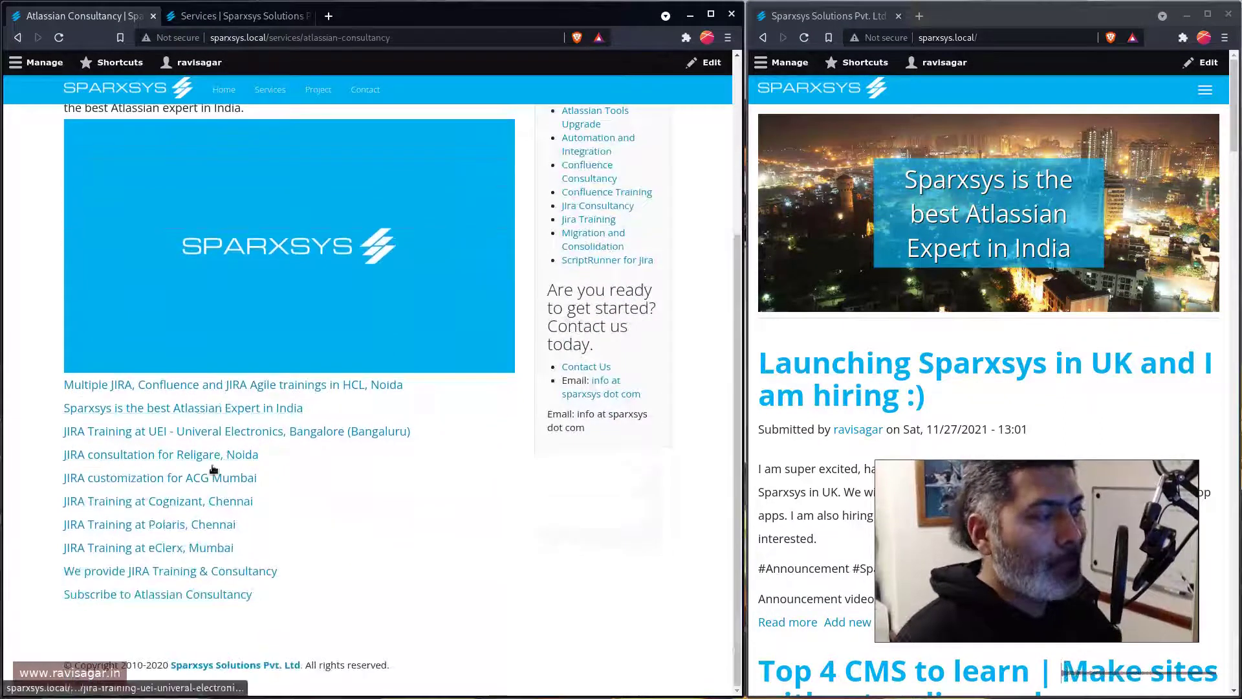
{"action": "scroll", "coordinate": [435, 407], "scroll_direction": "up", "scroll_amount": 4}
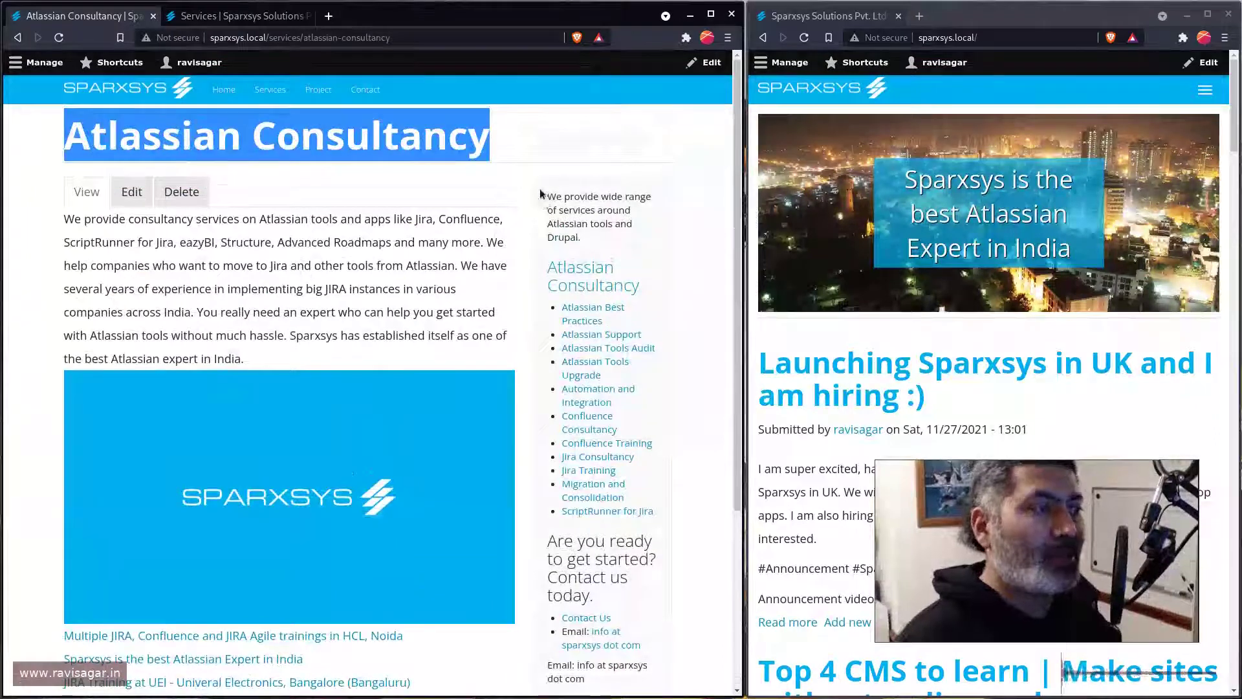
{"action": "left_click_drag", "start_coordinate": [547, 194], "coordinate": [656, 277]}
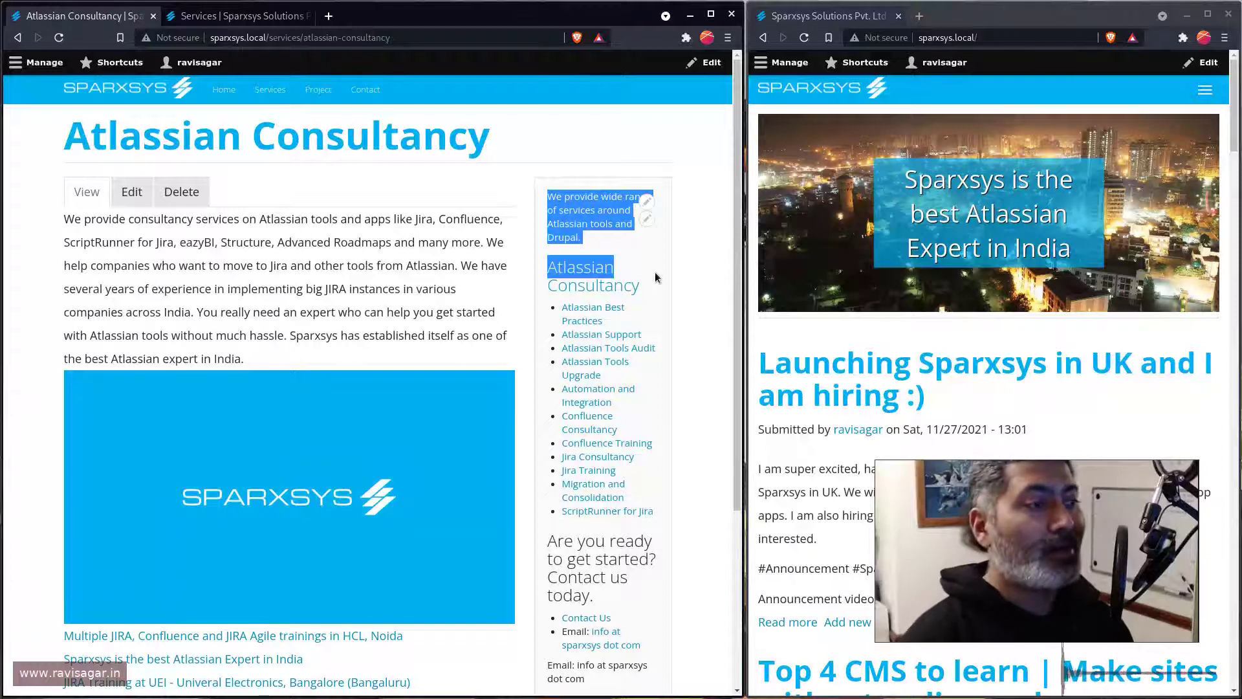
{"action": "left_click", "coordinate": [639, 283]}
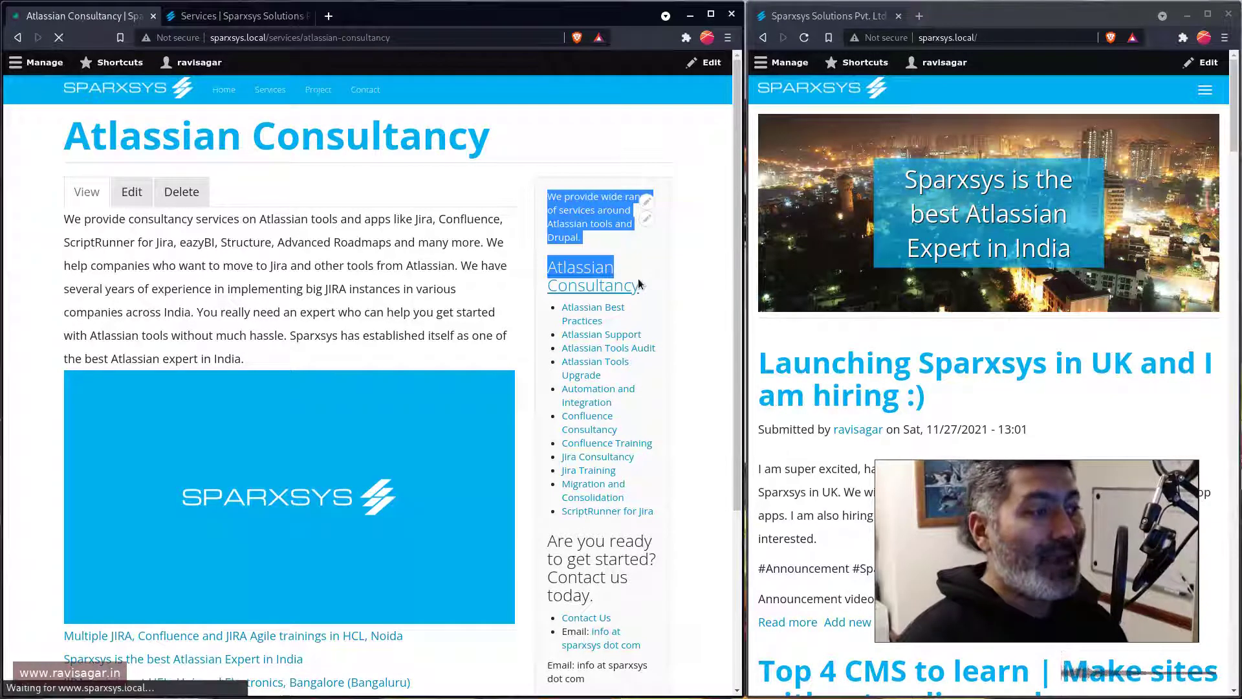
{"action": "scroll", "coordinate": [561, 315], "scroll_direction": "down", "scroll_amount": 2}
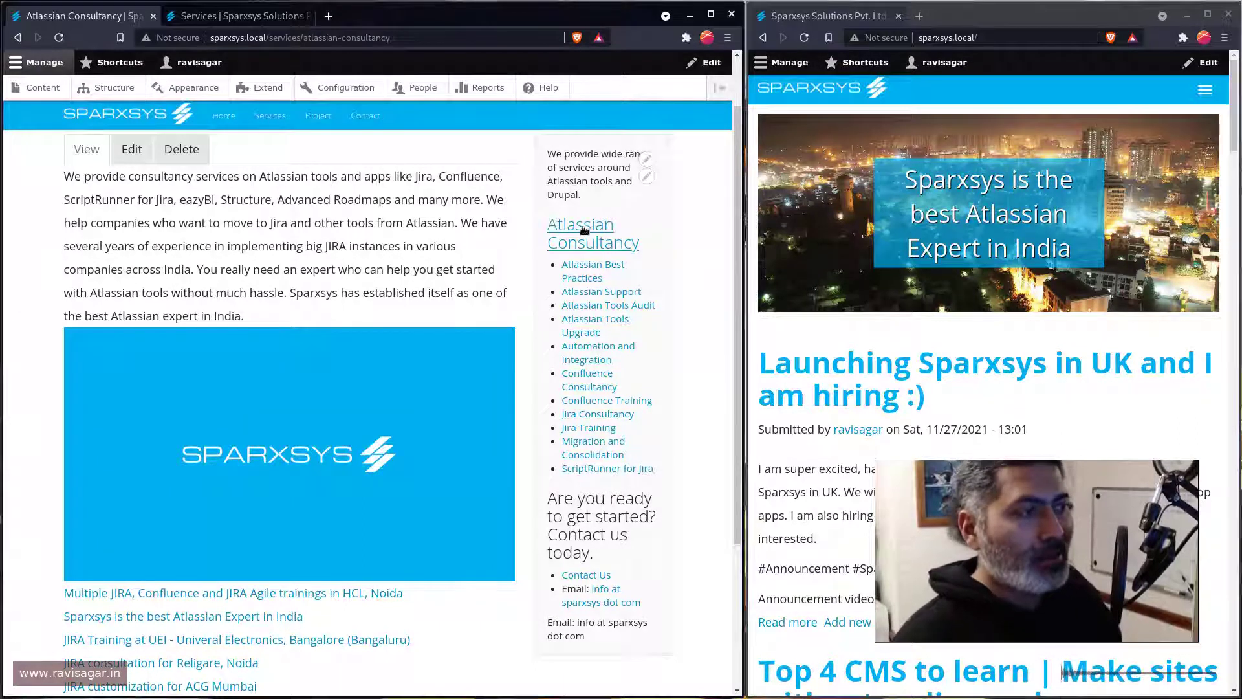
{"action": "left_click_drag", "start_coordinate": [550, 158], "coordinate": [658, 587]}
{"action": "left_click", "coordinate": [658, 588]}
{"action": "scroll", "coordinate": [654, 388], "scroll_direction": "up", "scroll_amount": 1}
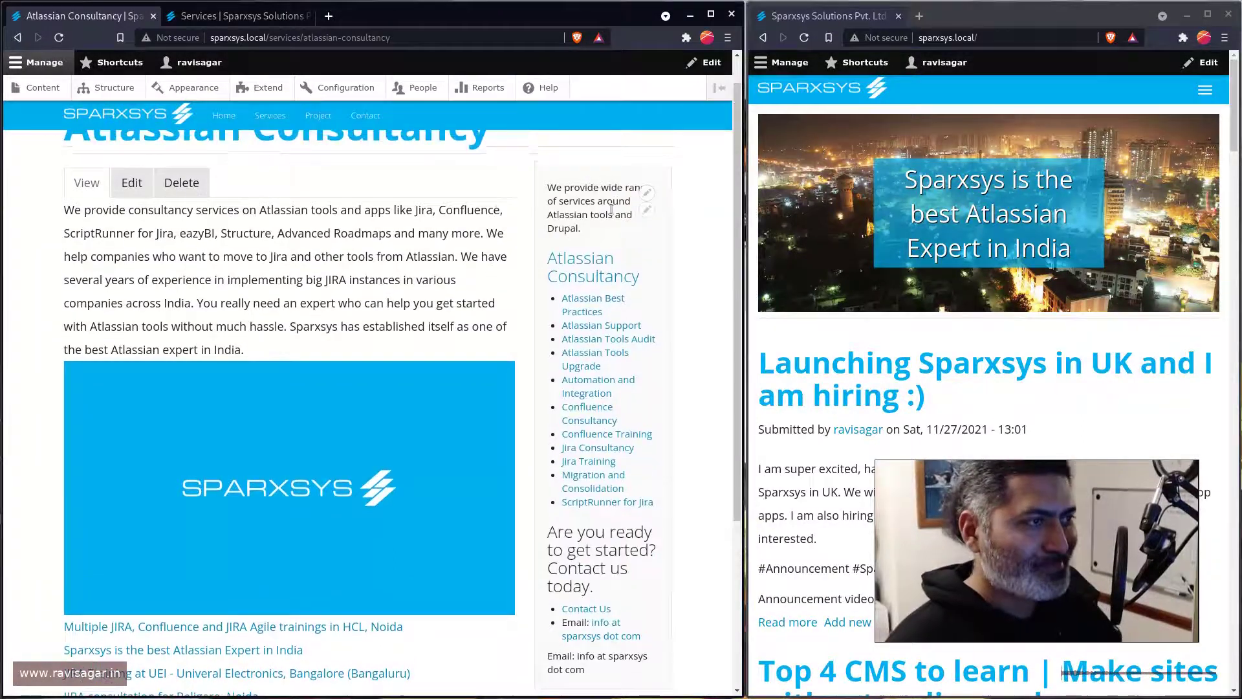
Step: Open the view behind the sidebar services block for editing
{"action": "left_click", "coordinate": [648, 211]}
{"action": "left_click", "coordinate": [639, 232]}
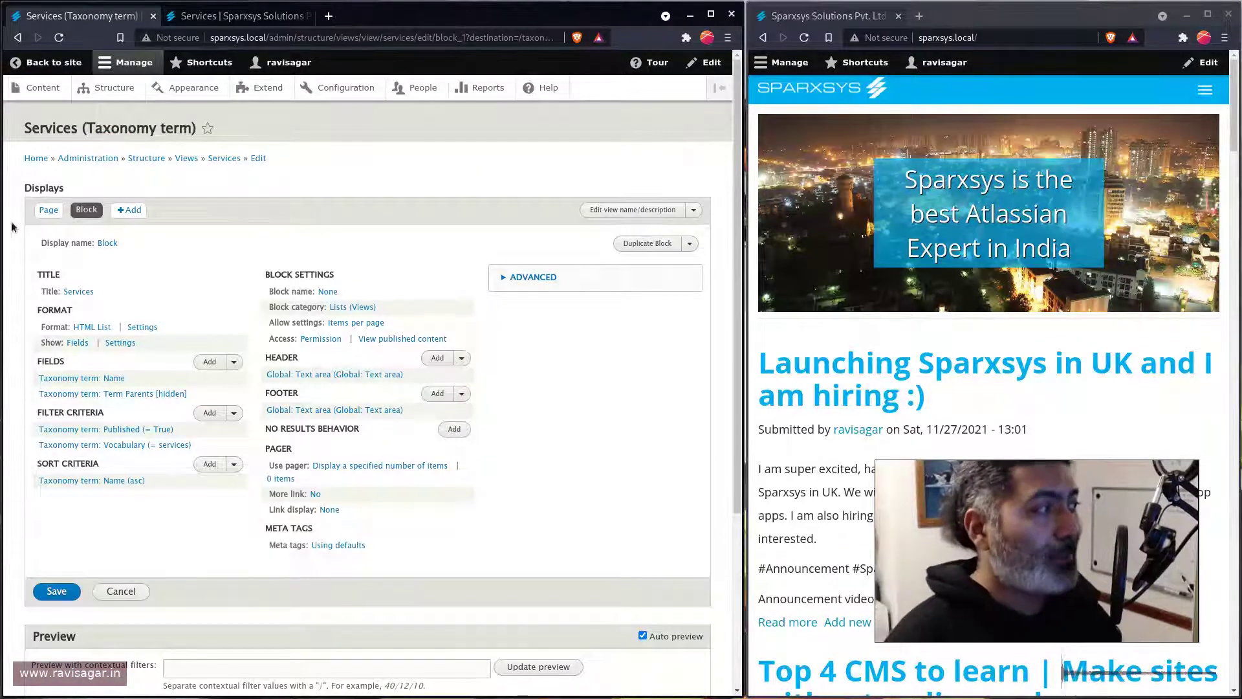
Step: Add the taxonomy term category's Term ID contextual filter to this block display only, searching for "term id"
{"action": "left_click", "coordinate": [532, 282]}
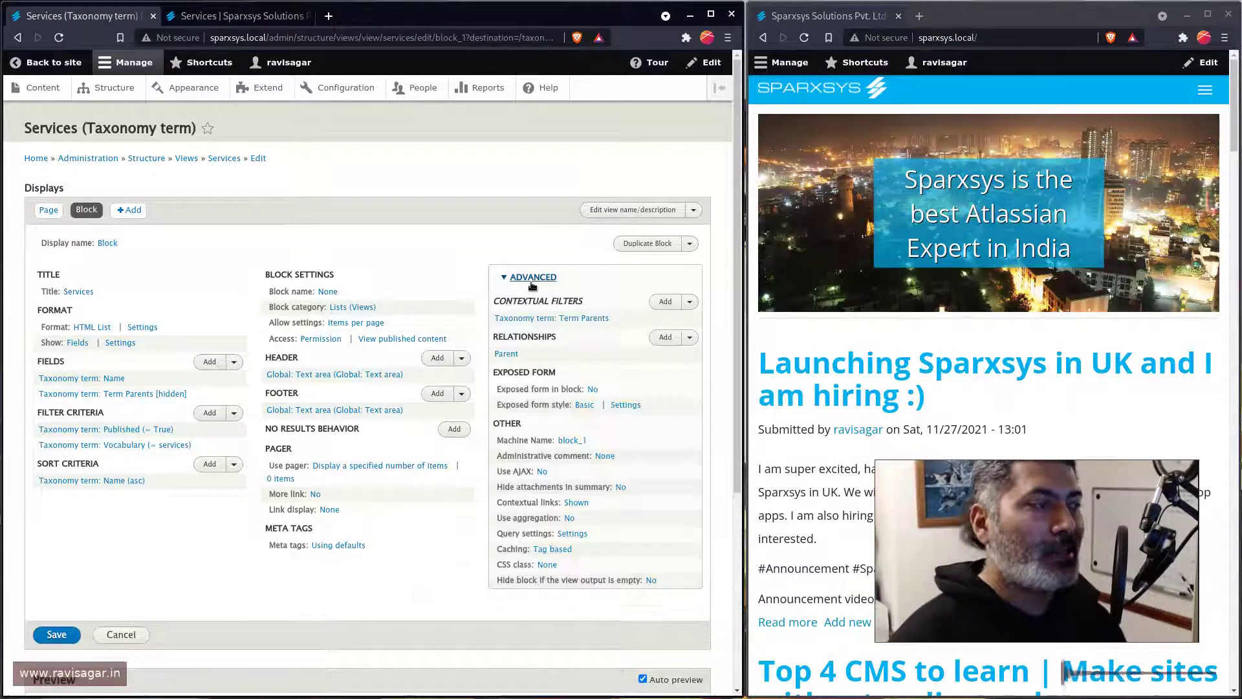
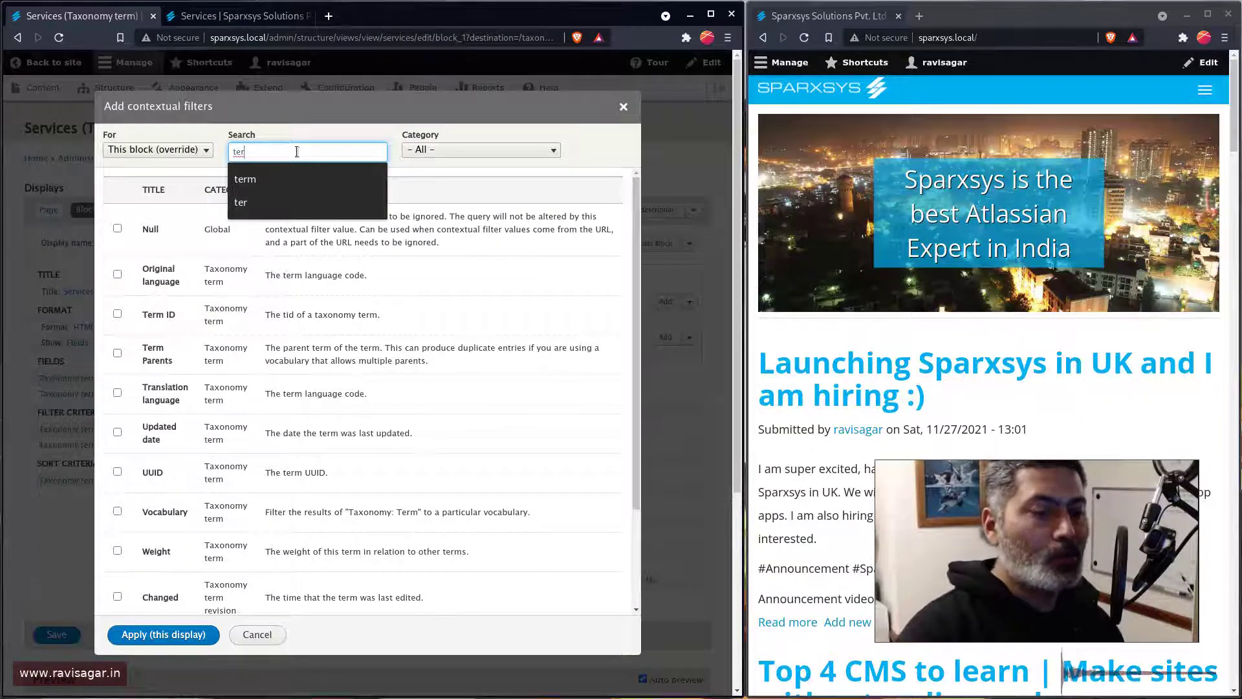
{"action": "type", "text": "m id"}
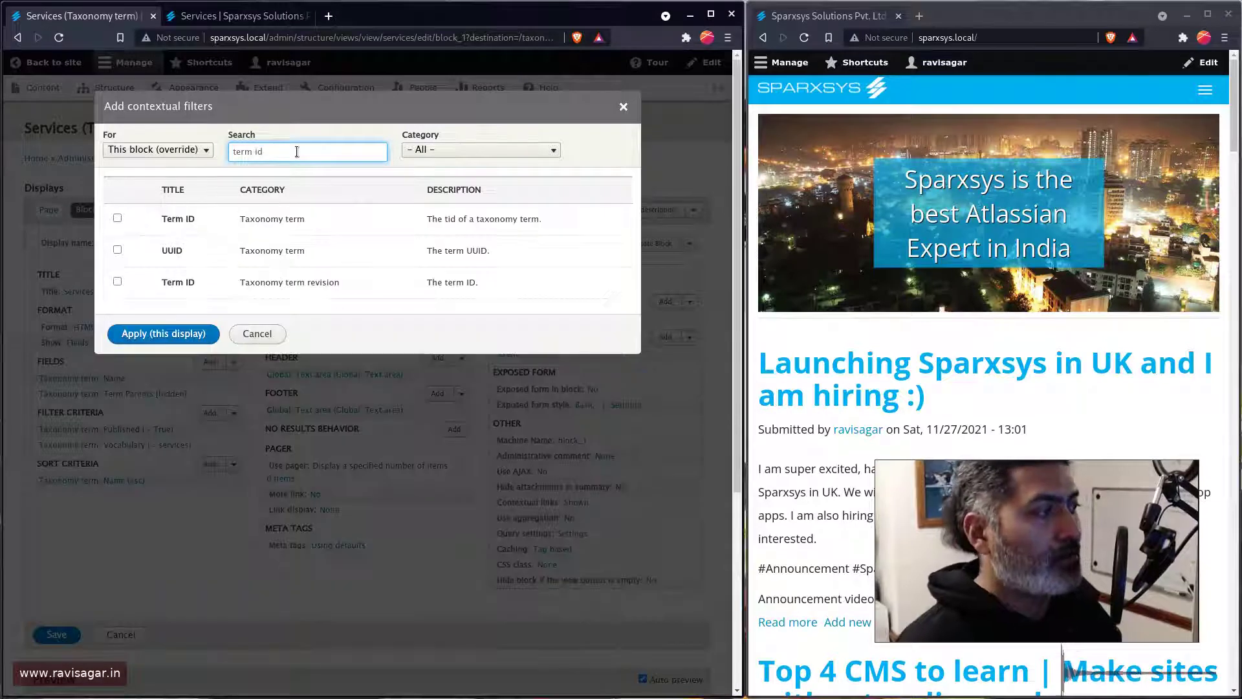
{"action": "left_click", "coordinate": [117, 219]}
{"action": "left_click", "coordinate": [170, 357]}
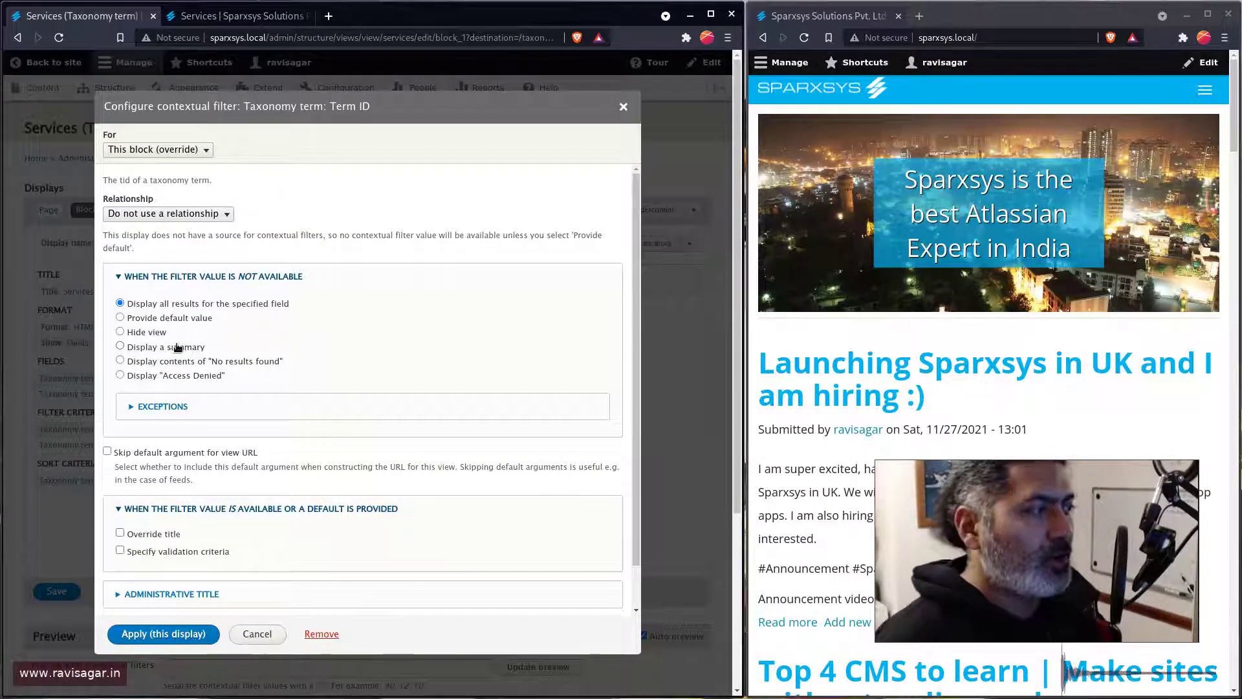
Step: Give the Term ID contextual filter a default value of type Taxonomy term ID from URL, then close its configuration
{"action": "left_click", "coordinate": [157, 318]}
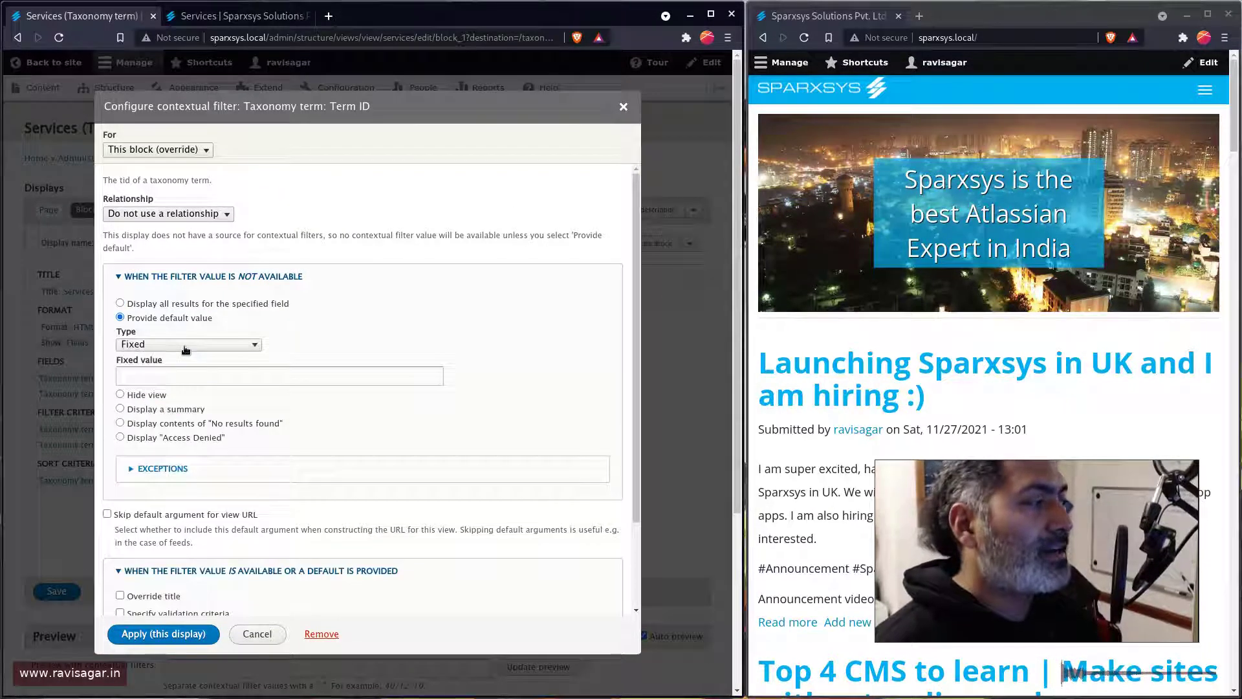
{"action": "left_click", "coordinate": [214, 345]}
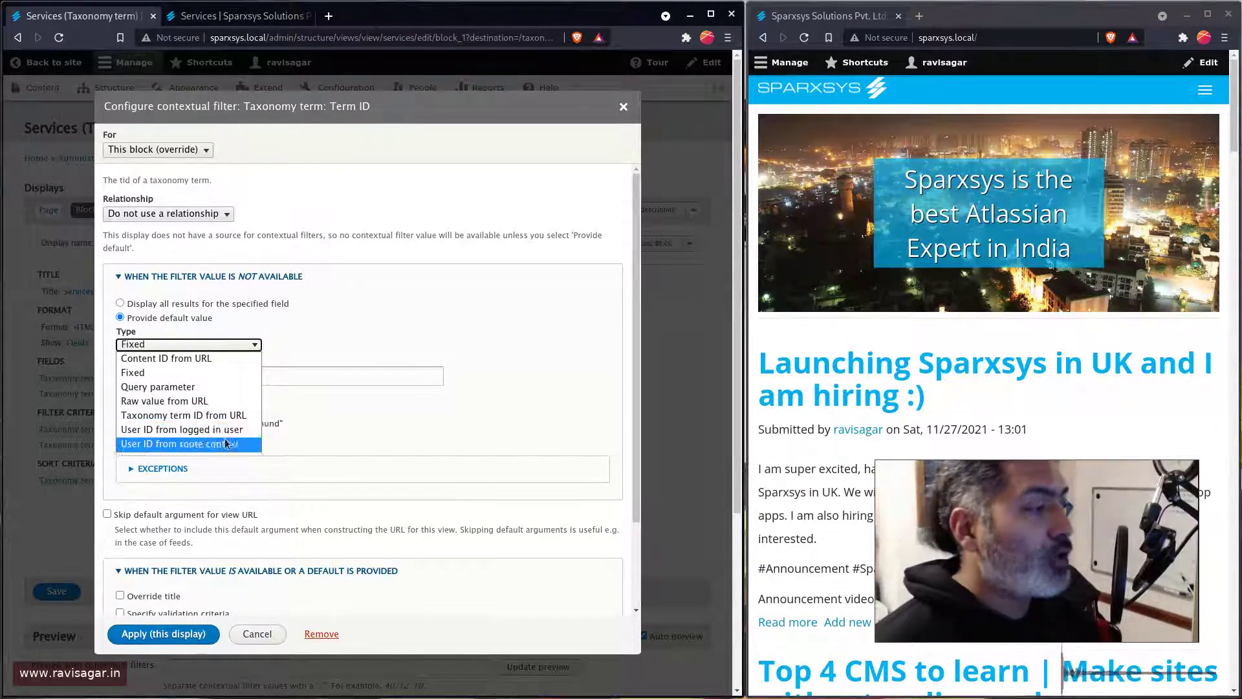
{"action": "left_click", "coordinate": [201, 417]}
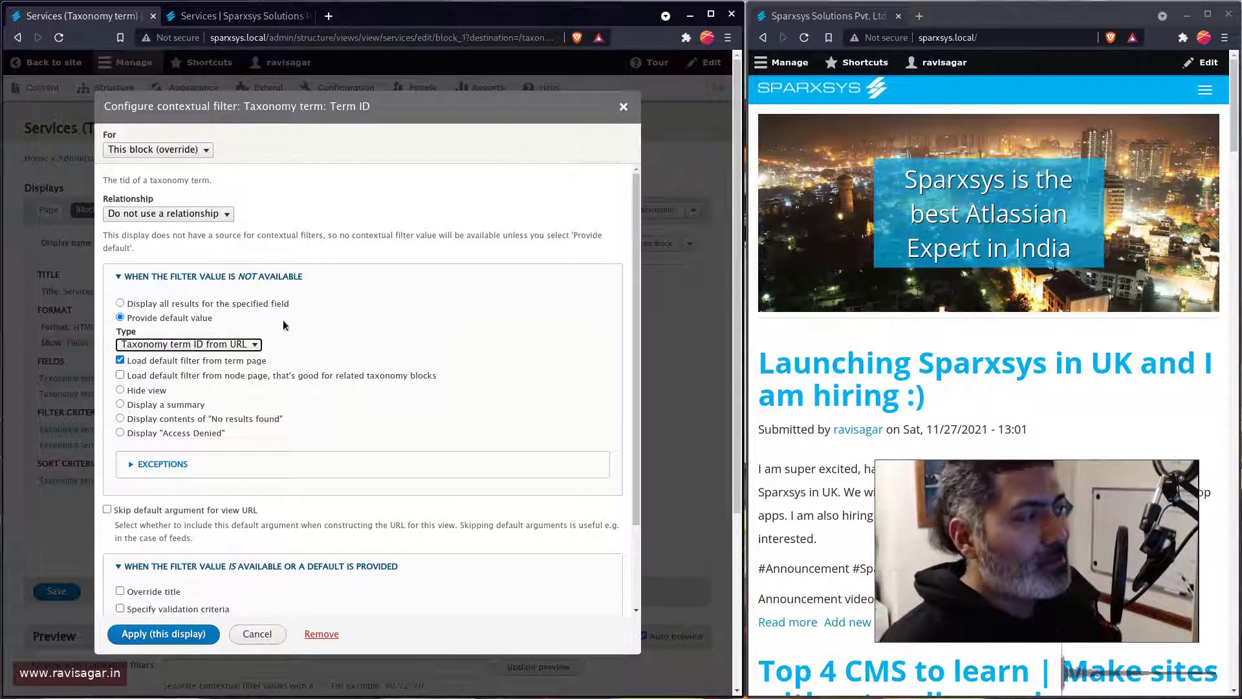
{"action": "scroll", "coordinate": [282, 323], "scroll_direction": "down", "scroll_amount": 2}
{"action": "left_click", "coordinate": [623, 106]}
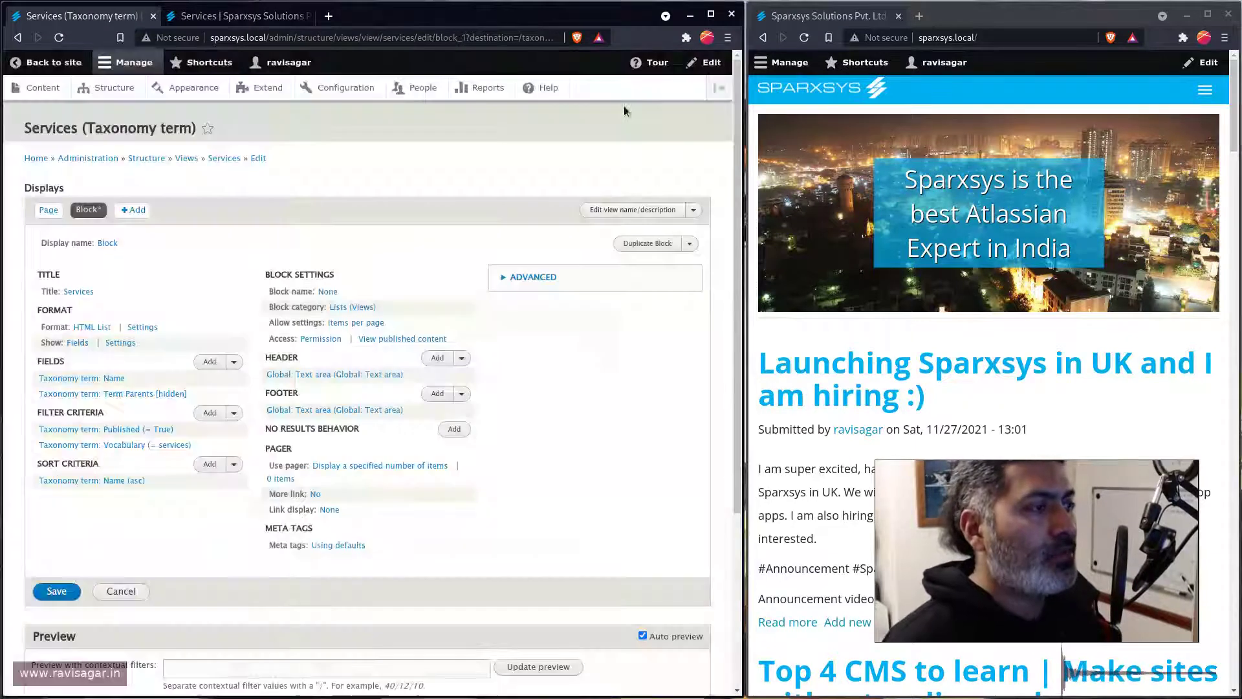
Step: Remove the Term ID contextual filter from the block display
{"action": "left_click", "coordinate": [536, 279]}
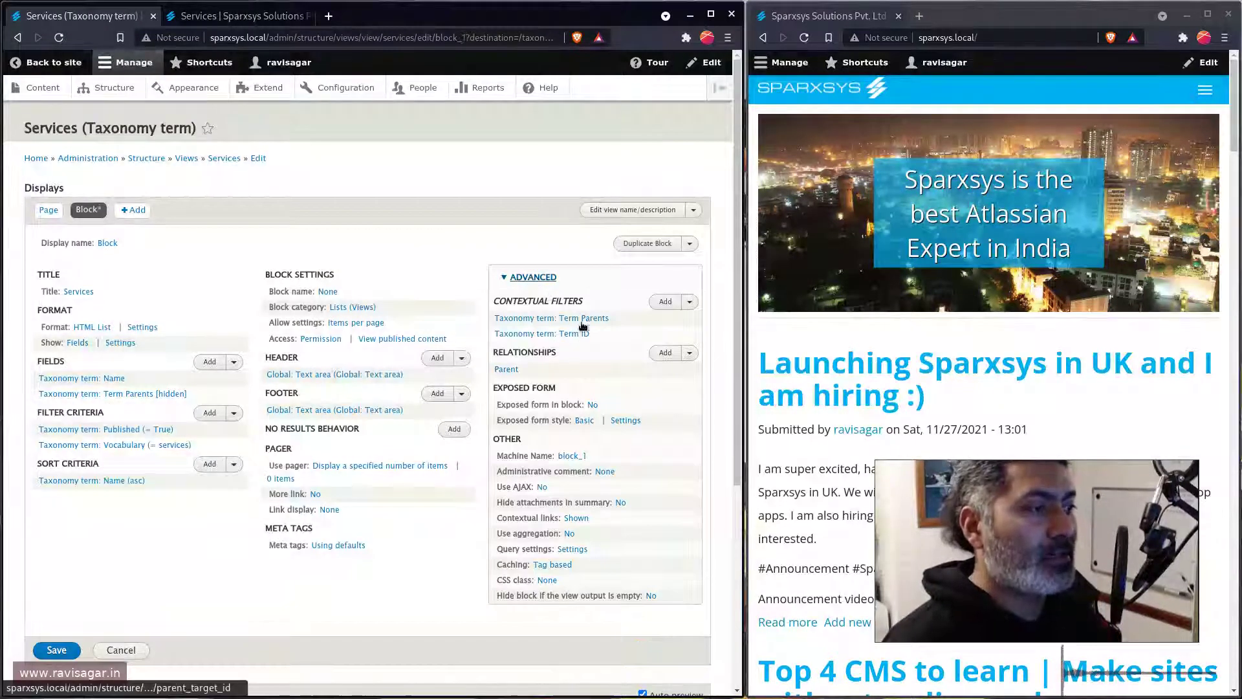
{"action": "left_click", "coordinate": [575, 335]}
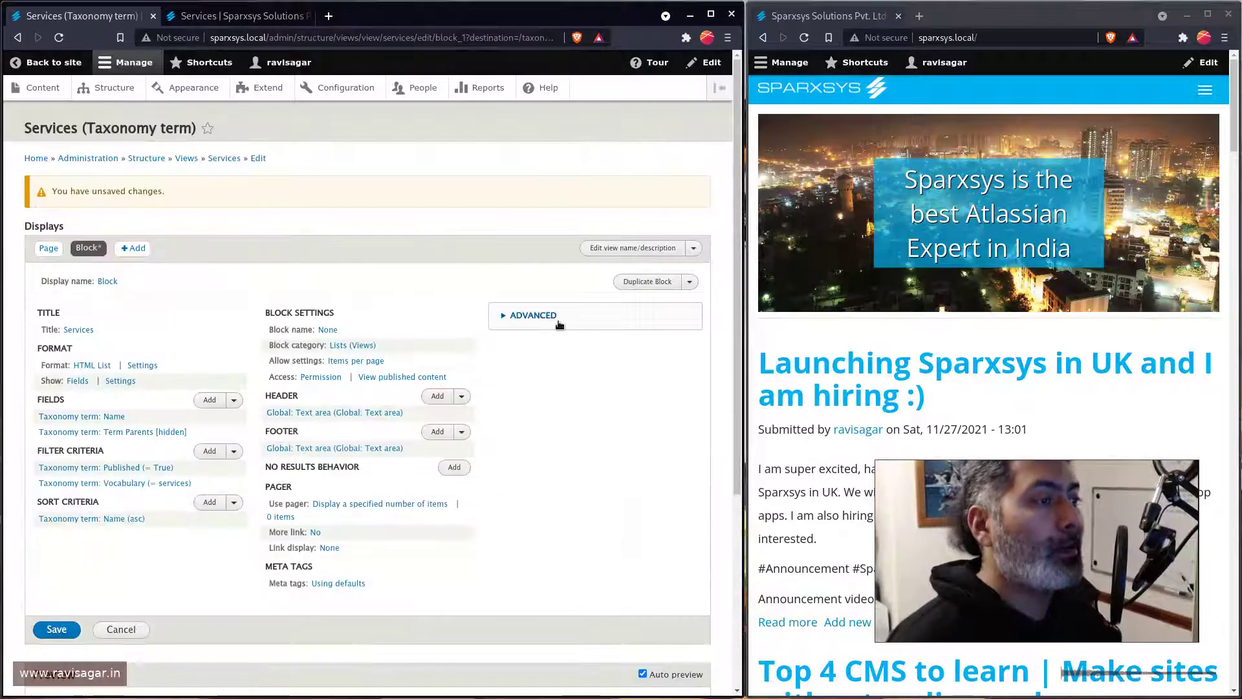
Step: Inspect the Term Parents contextual filter's default value settings and save the Services view
{"action": "left_click", "coordinate": [533, 315]}
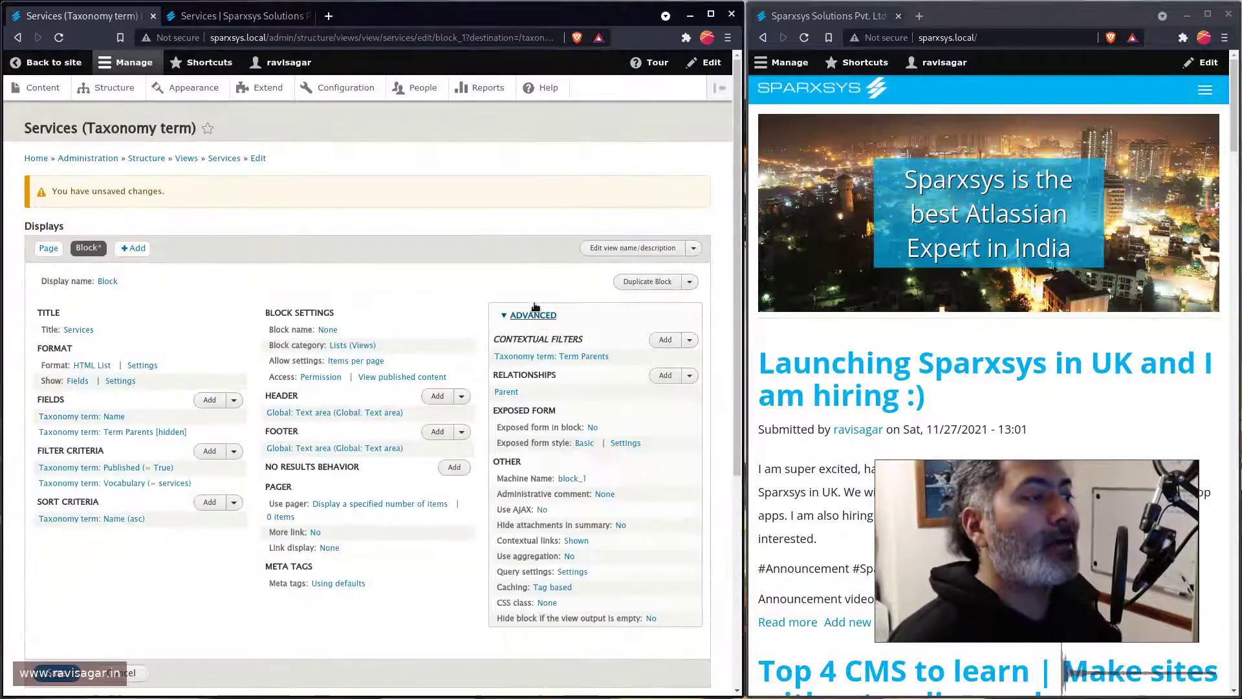
{"action": "left_click", "coordinate": [594, 358]}
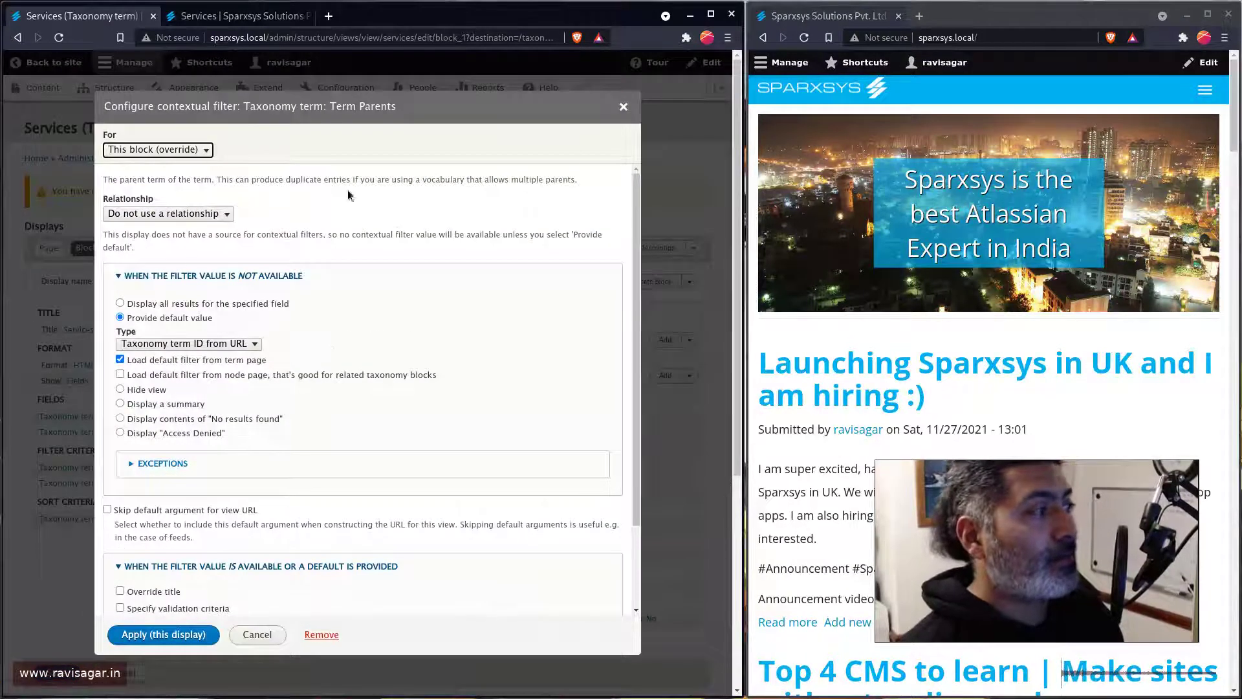
{"action": "left_click", "coordinate": [627, 111]}
{"action": "scroll", "coordinate": [280, 384], "scroll_direction": "down", "scroll_amount": 3}
{"action": "left_click", "coordinate": [57, 504]}
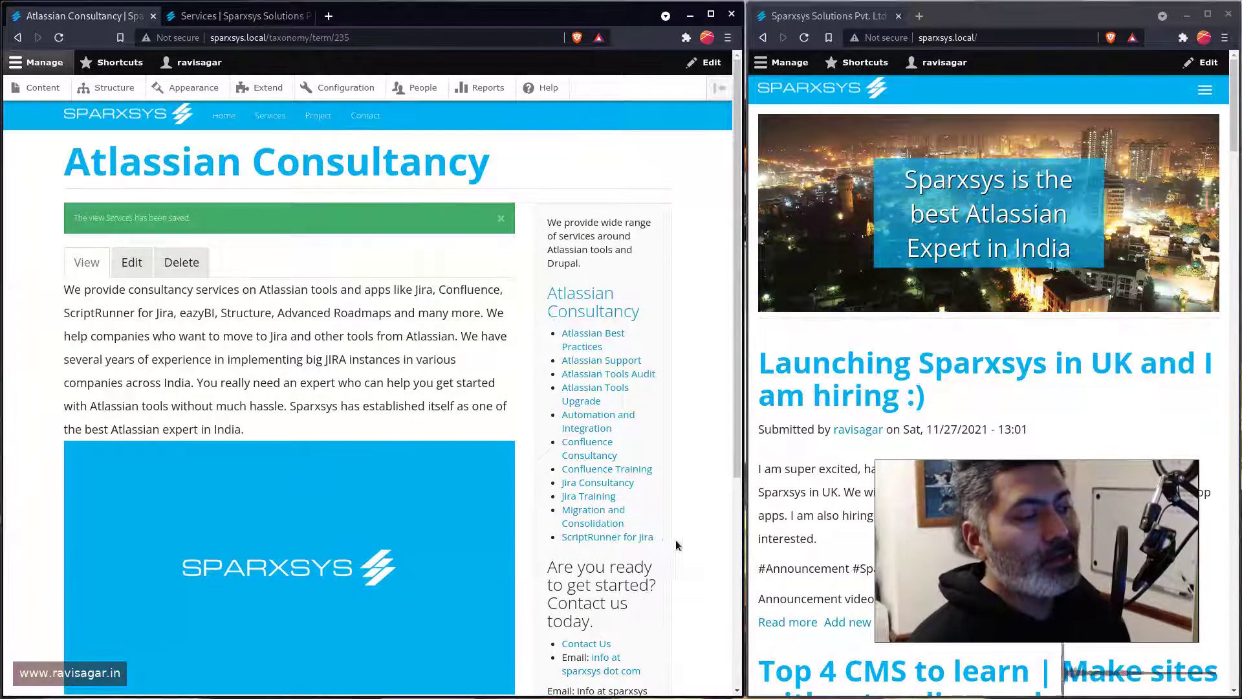
Step: Compare the sidebar lists of child services on the Atlassian Consultancy and Drupal Consultancy term pages
{"action": "left_click_drag", "start_coordinate": [655, 542], "coordinate": [563, 335]}
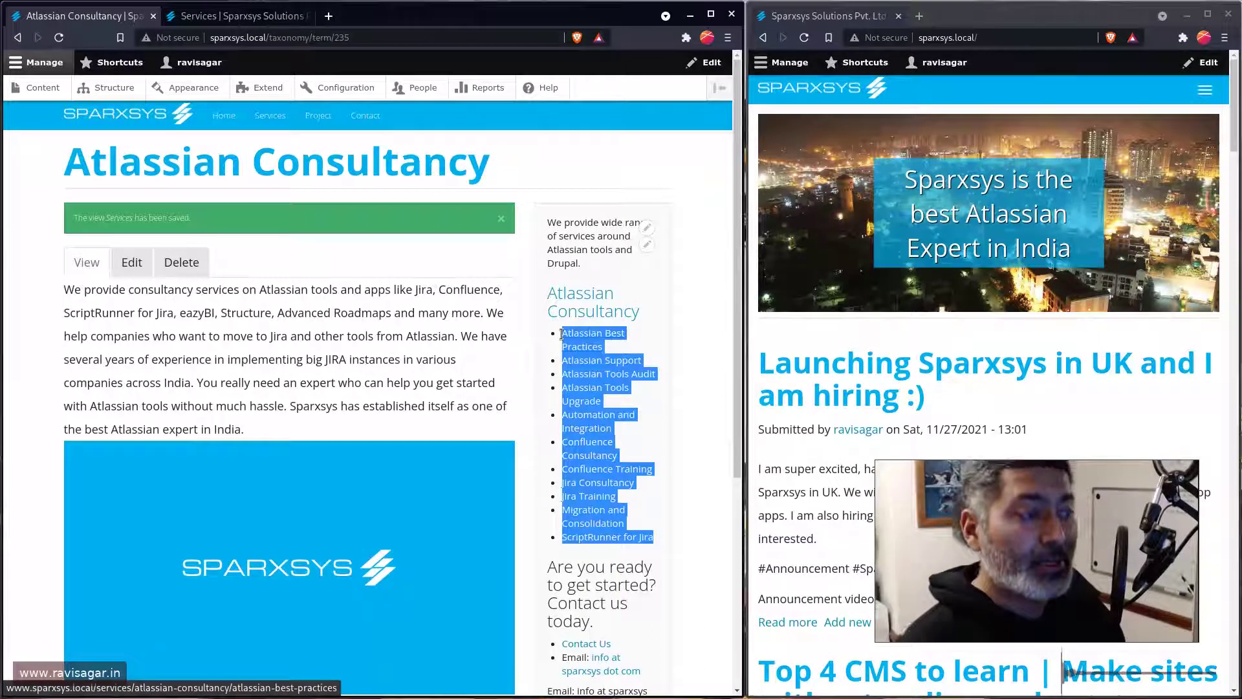
{"action": "left_click", "coordinate": [279, 122]}
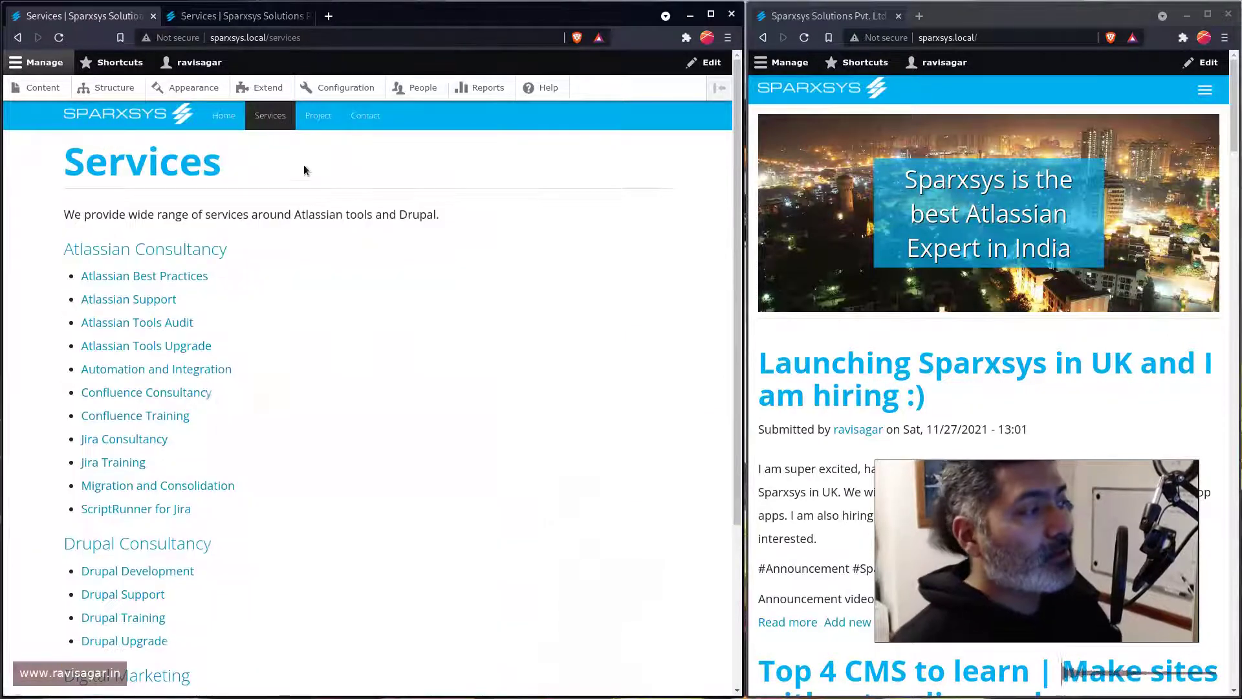
{"action": "scroll", "coordinate": [139, 408], "scroll_direction": "down", "scroll_amount": 3}
{"action": "left_click", "coordinate": [125, 374]}
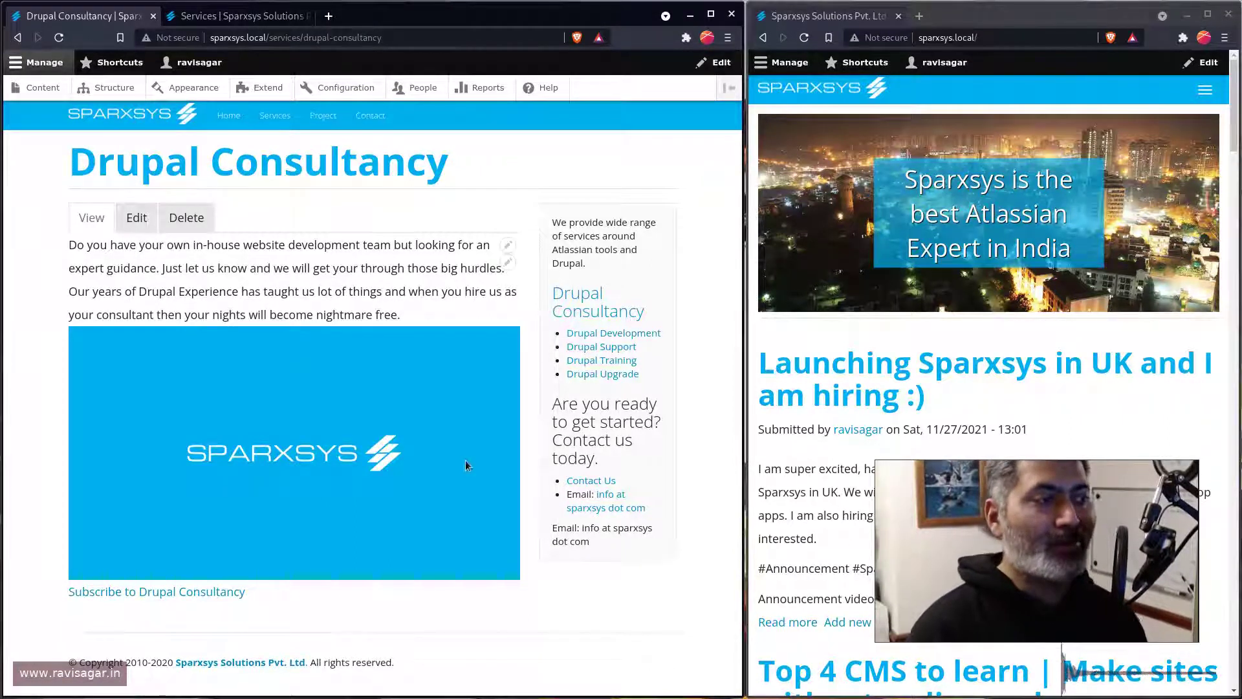
{"action": "left_click_drag", "start_coordinate": [653, 372], "coordinate": [546, 292]}
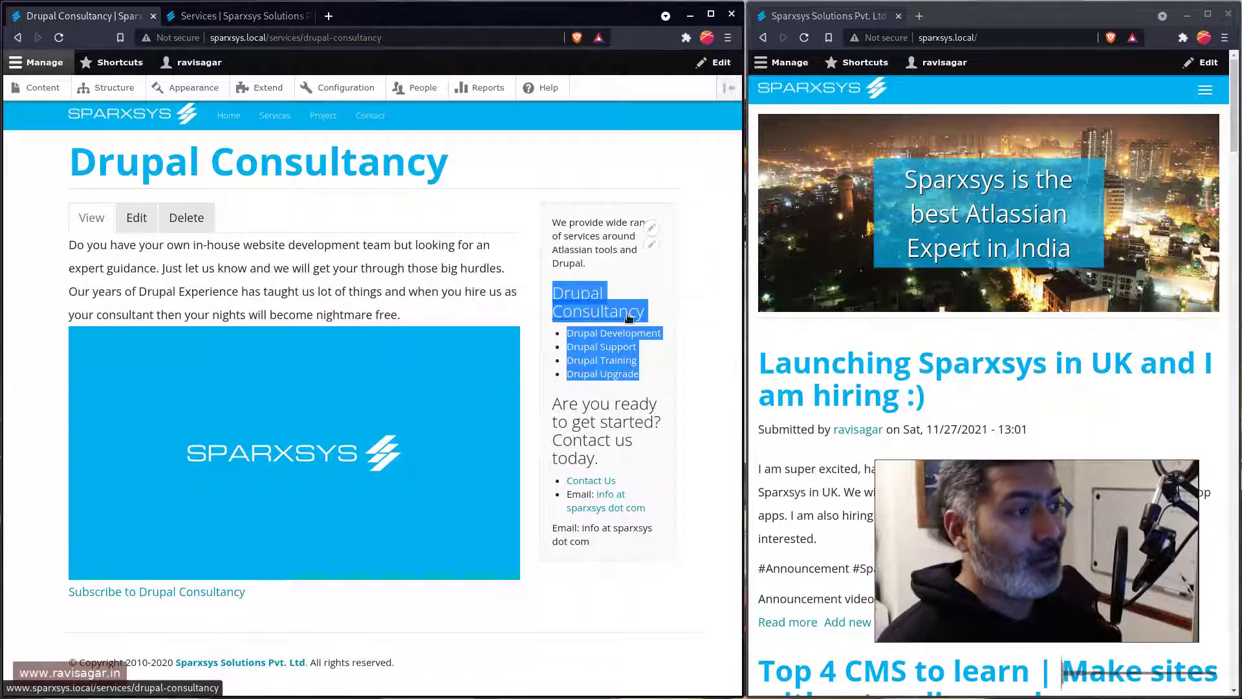
Step: Look through the Sparxsys site's home page from the banner to the end and back
{"action": "left_click", "coordinate": [128, 125]}
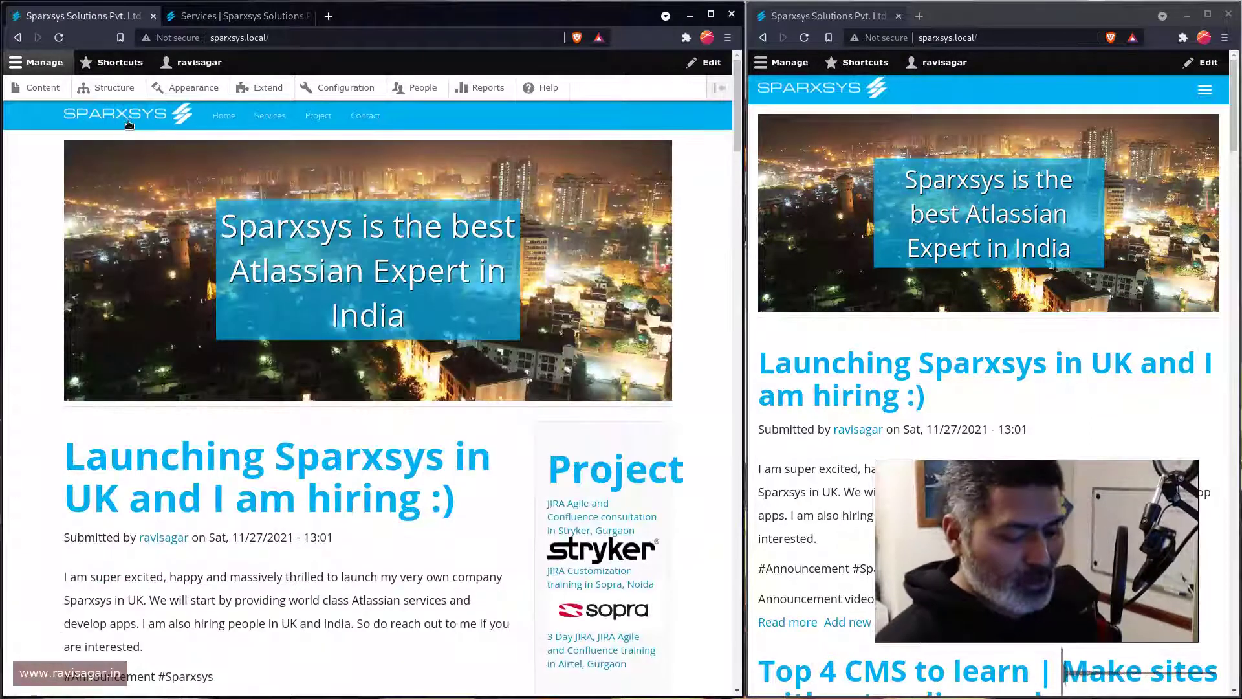
{"action": "scroll", "coordinate": [128, 125], "scroll_direction": "down", "scroll_amount": 15}
{"action": "scroll", "coordinate": [128, 124], "scroll_direction": "up", "scroll_amount": 15}
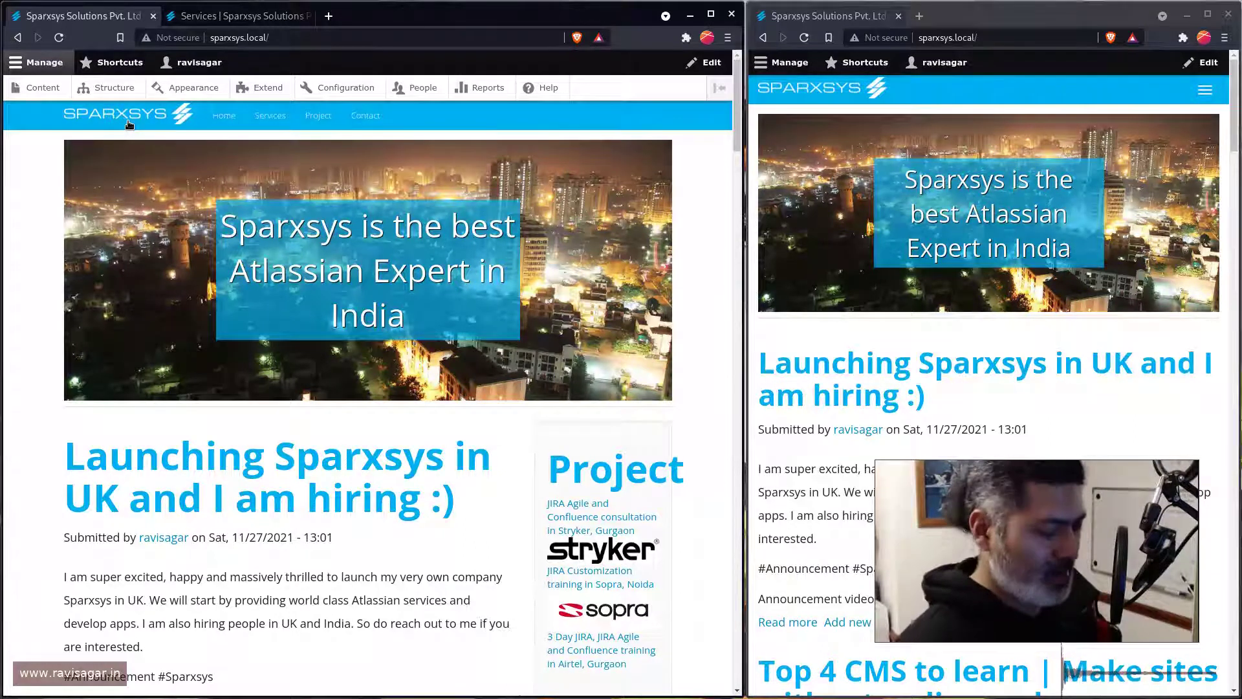
Step: View the ravisagar.in website in a new tab, close it and return to the open Services page
{"action": "key", "text": "ctrl+t"}
{"action": "type", "text": "ravisagar"}
{"action": "key", "text": "Return"}
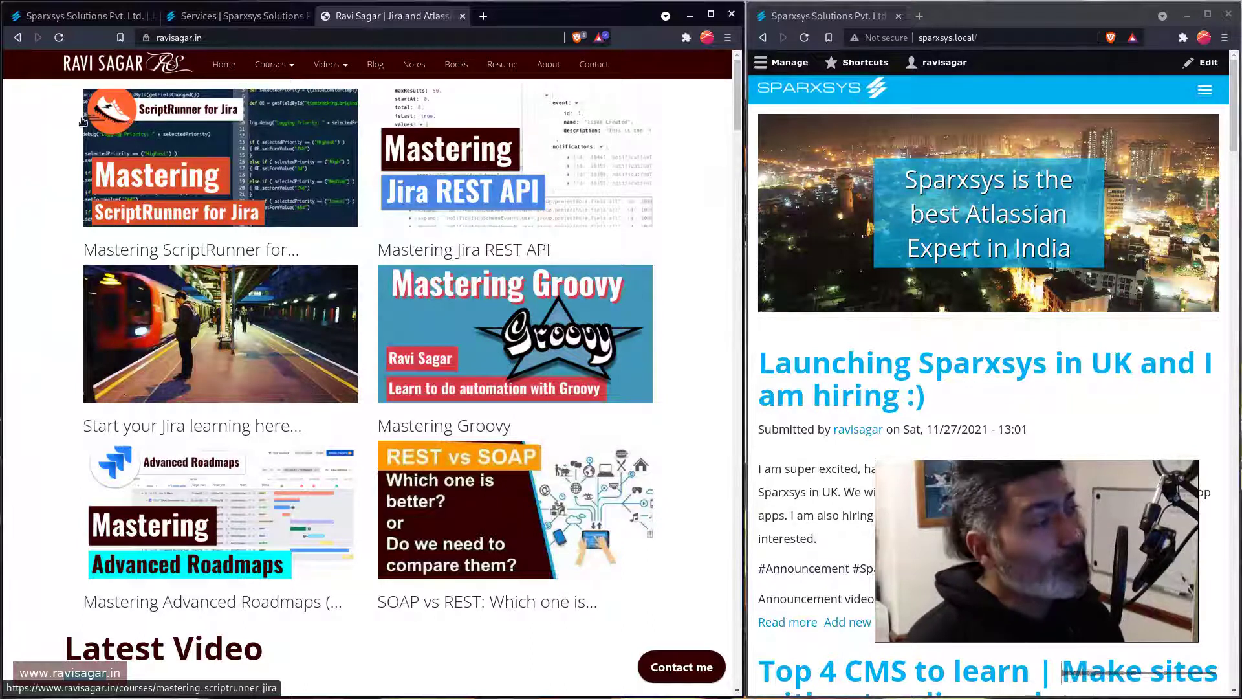
{"action": "key", "text": "ctrl+w"}
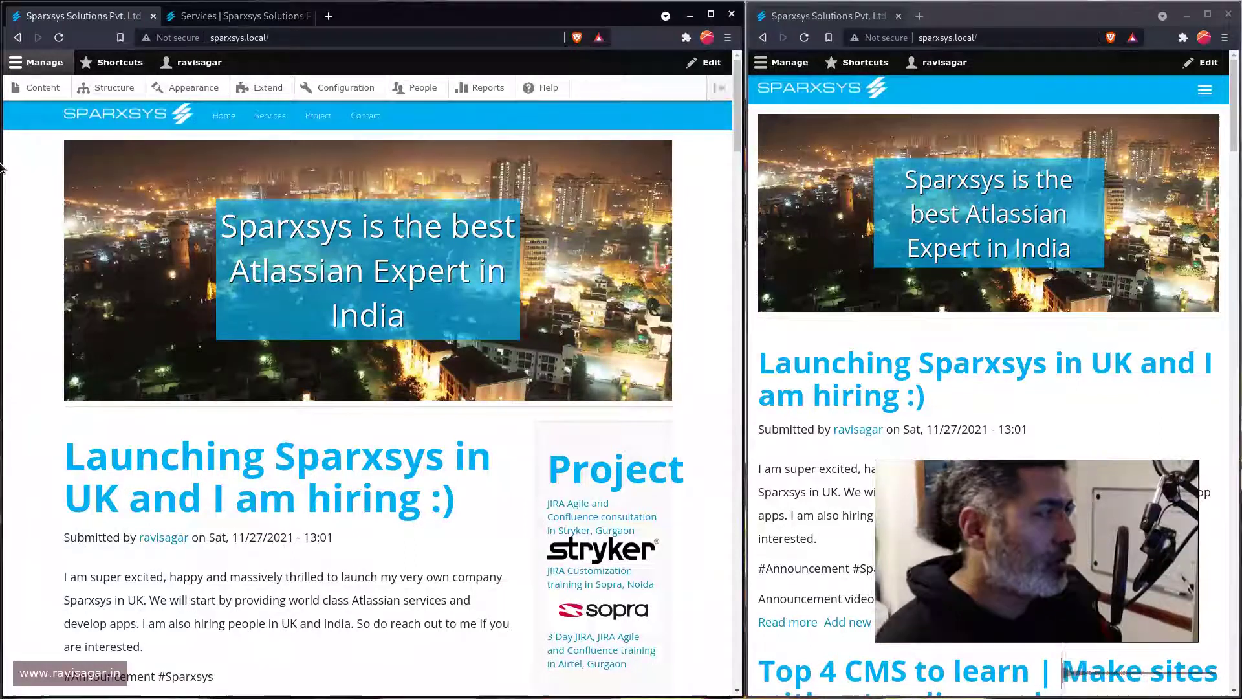
{"action": "left_click", "coordinate": [264, 17]}
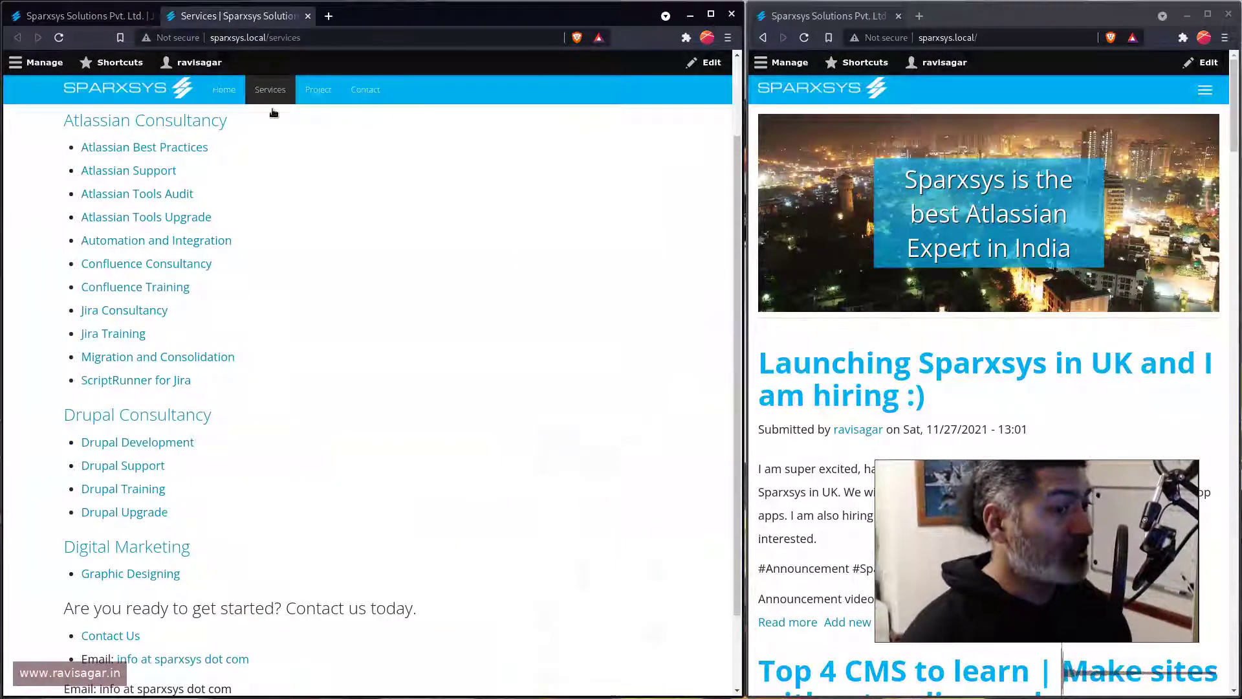